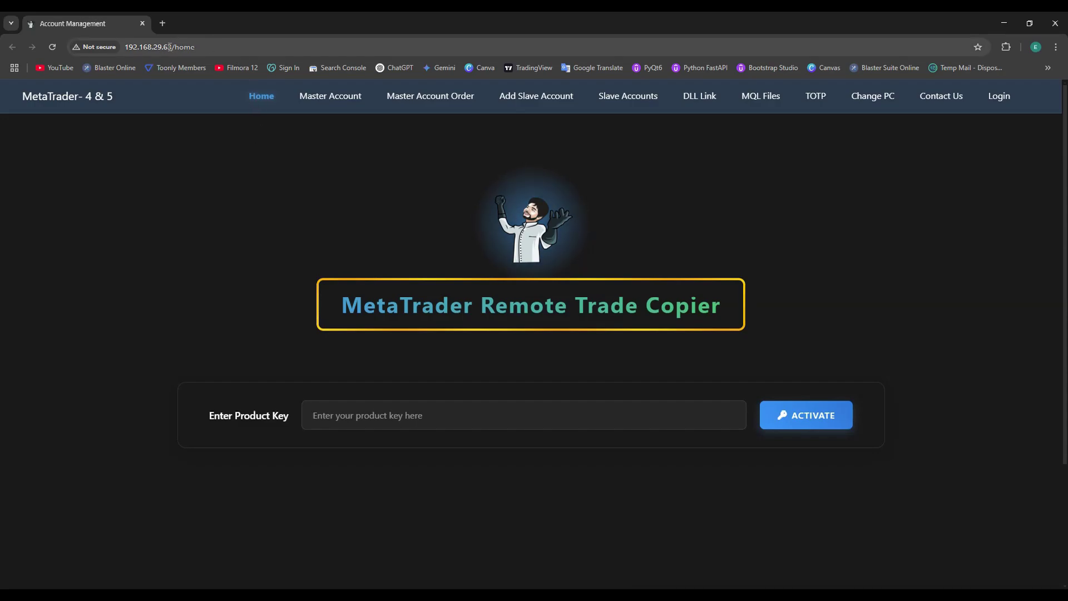
Step: Paste the product key and activate it, then check 264 days left and 3 of 3 accounts active
{"action": "left_click", "coordinate": [343, 408]}
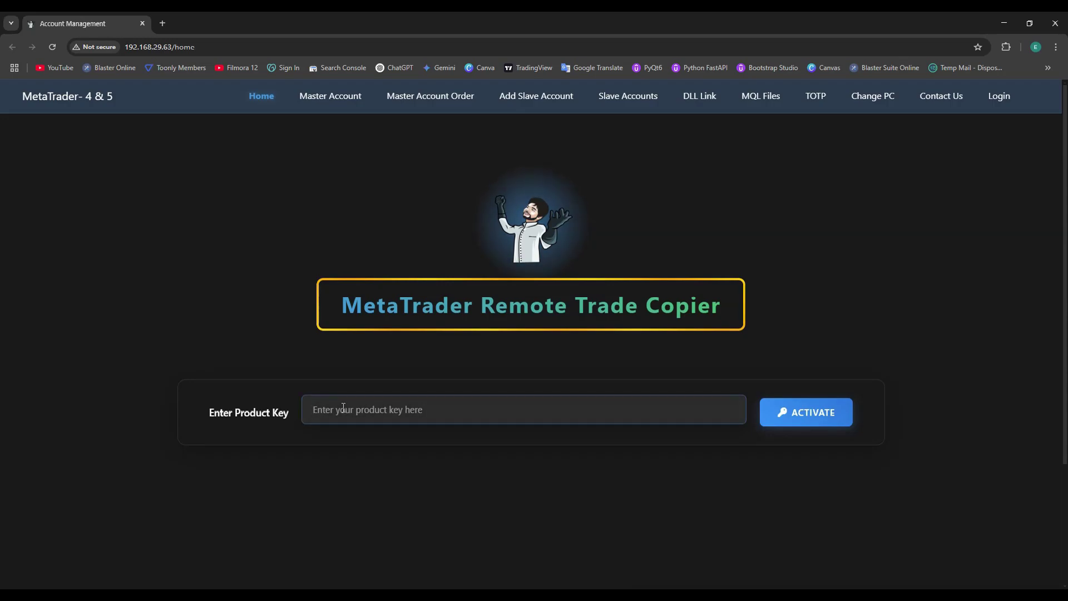
{"action": "key", "text": "ctrl+v"}
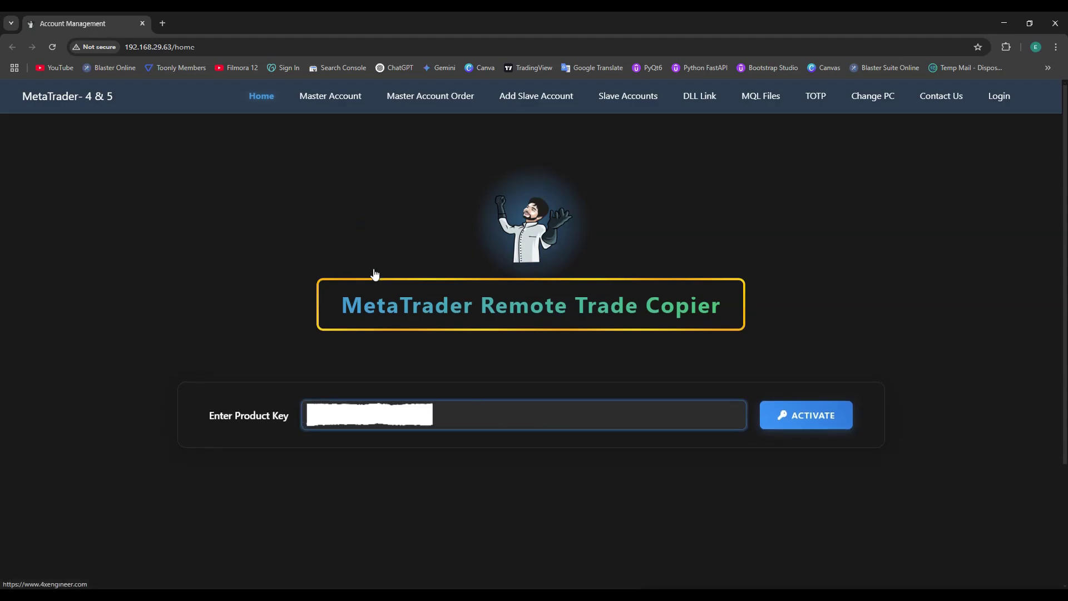
{"action": "left_click", "coordinate": [785, 414]}
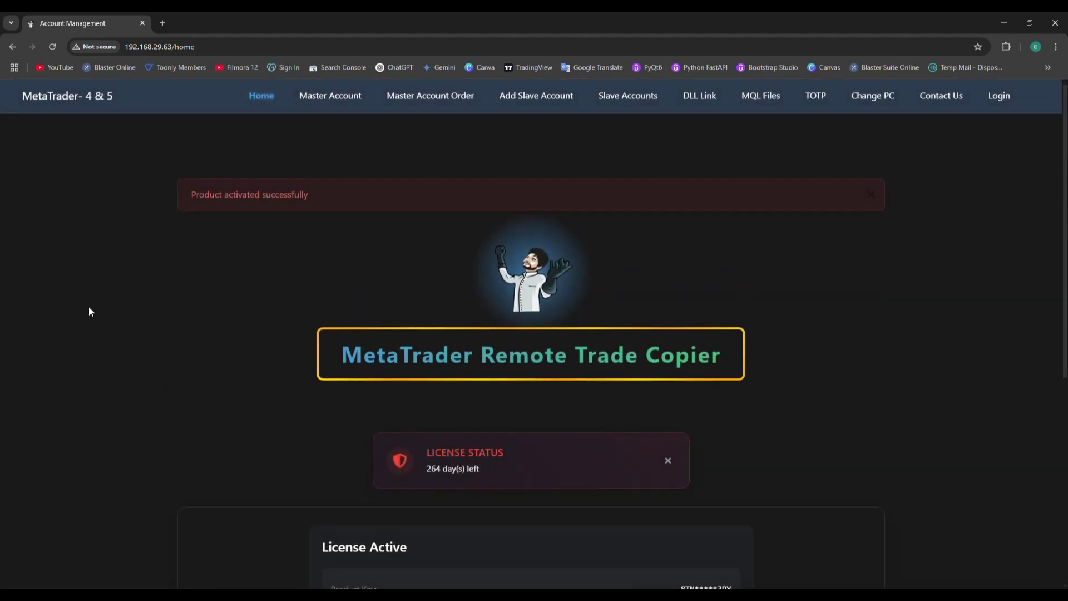
{"action": "scroll", "coordinate": [223, 209], "scroll_direction": "down", "scroll_amount": 5}
{"action": "scroll", "coordinate": [735, 476], "scroll_direction": "down", "scroll_amount": 1}
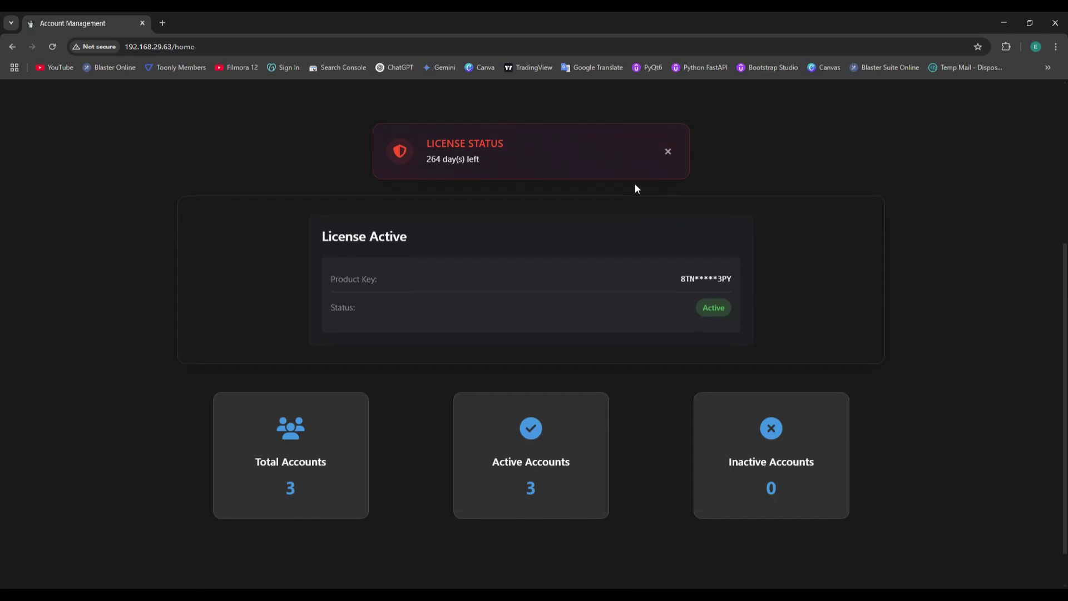
{"action": "scroll", "coordinate": [973, 301], "scroll_direction": "down", "scroll_amount": 1}
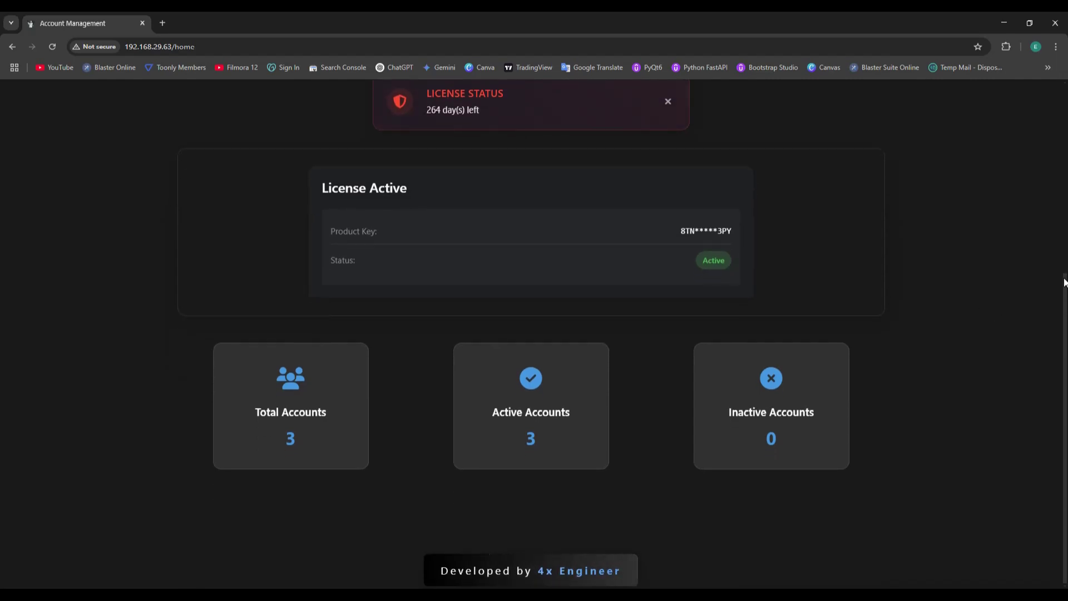
{"action": "scroll", "coordinate": [571, 146], "scroll_direction": "up", "scroll_amount": 5}
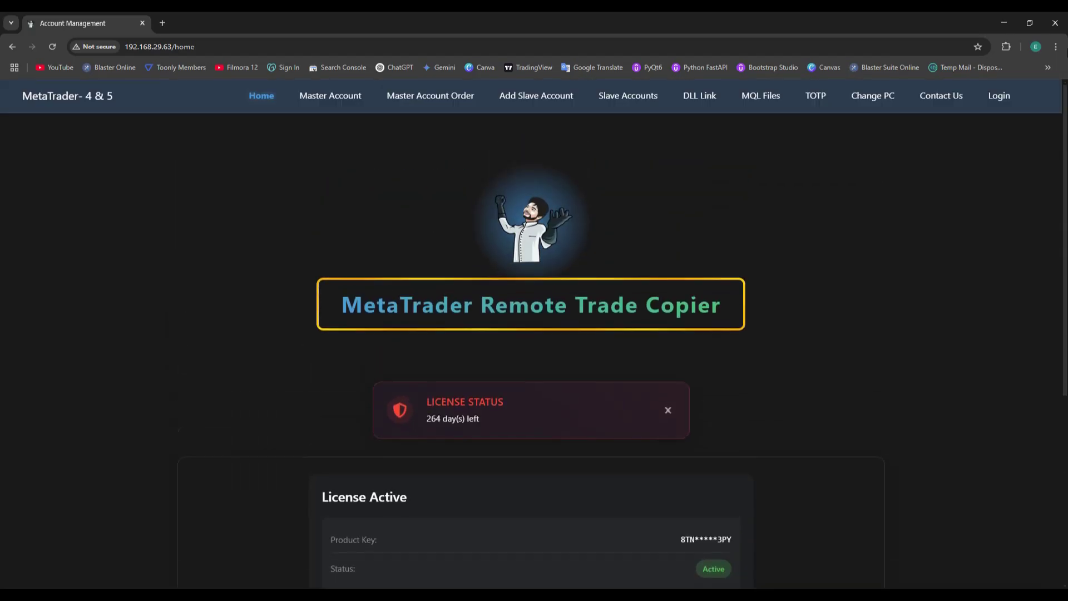
Step: Save a master account named Master, number 123456, with its account password
{"action": "left_click", "coordinate": [332, 102]}
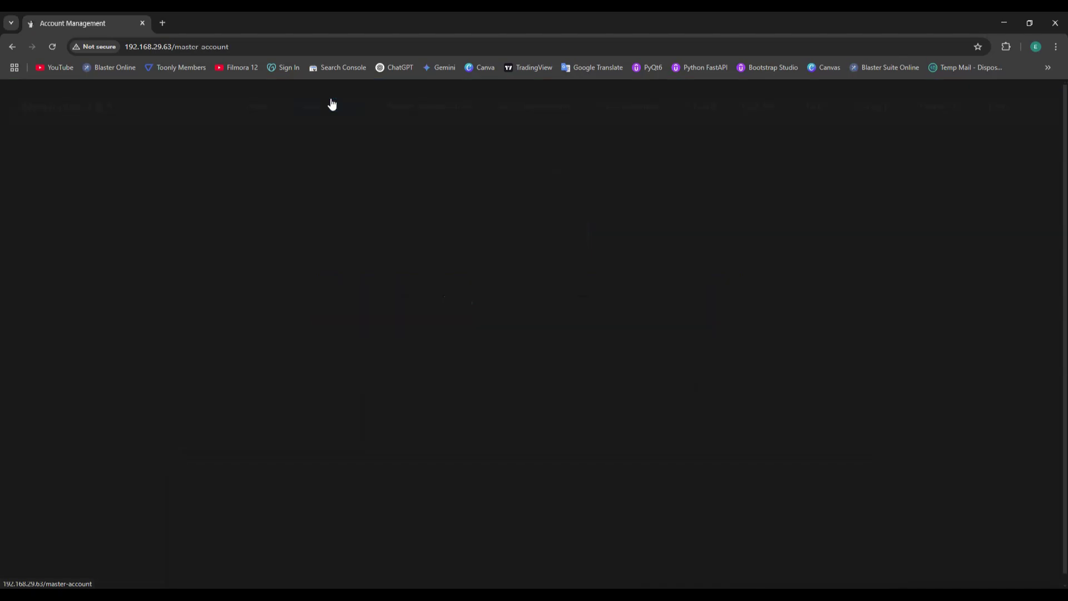
{"action": "left_click", "coordinate": [437, 267]}
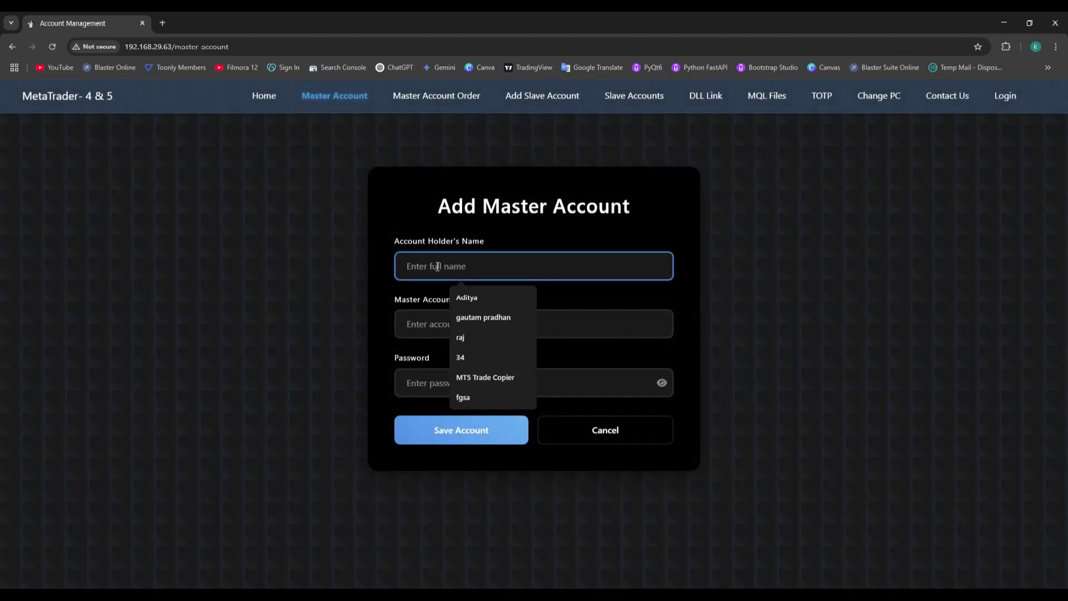
{"action": "type", "text": "Master"}
{"action": "key", "text": "Tab"}
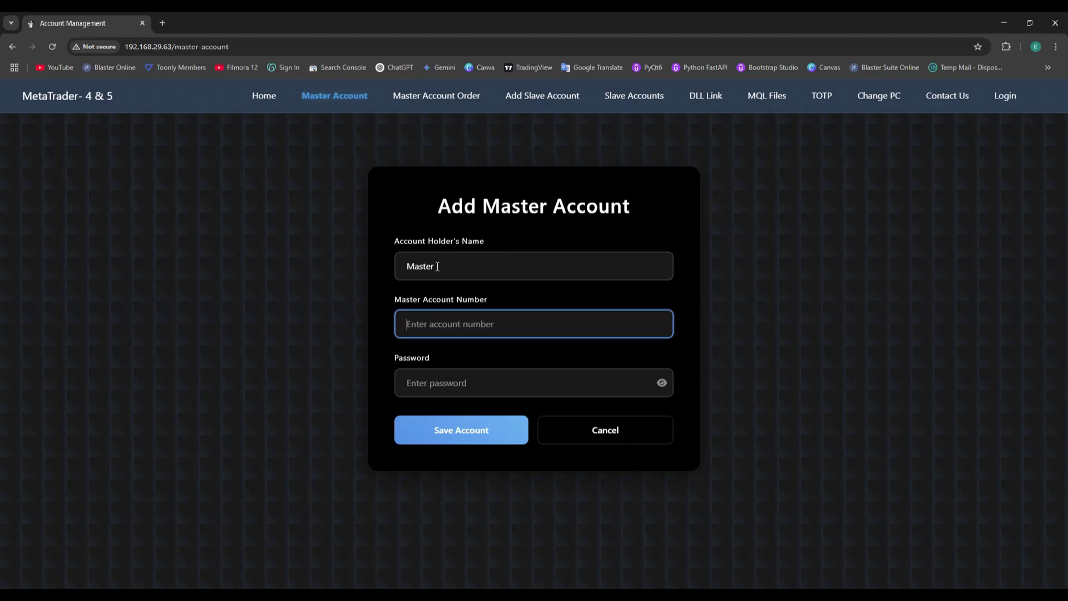
{"action": "type", "text": "123456"}
{"action": "left_click", "coordinate": [427, 378]}
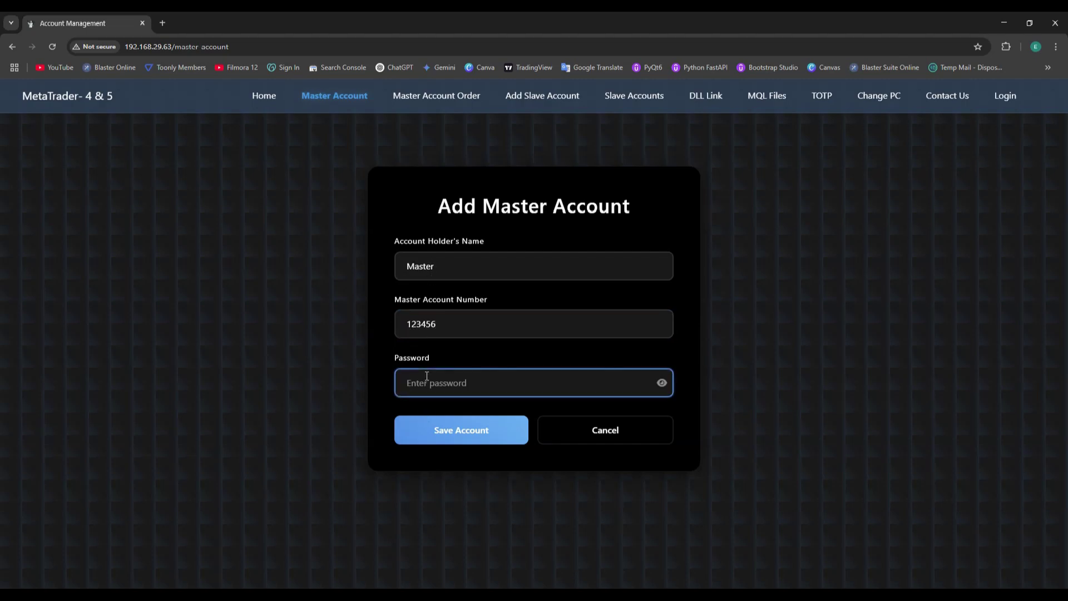
{"action": "type", "text": "12345"}
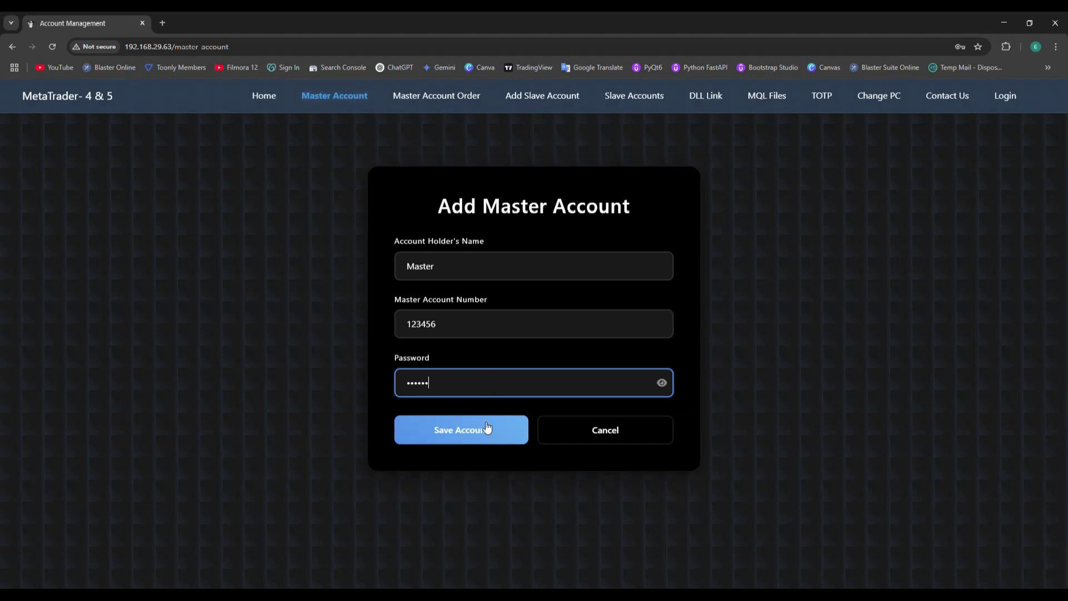
{"action": "double_click", "coordinate": [451, 383]}
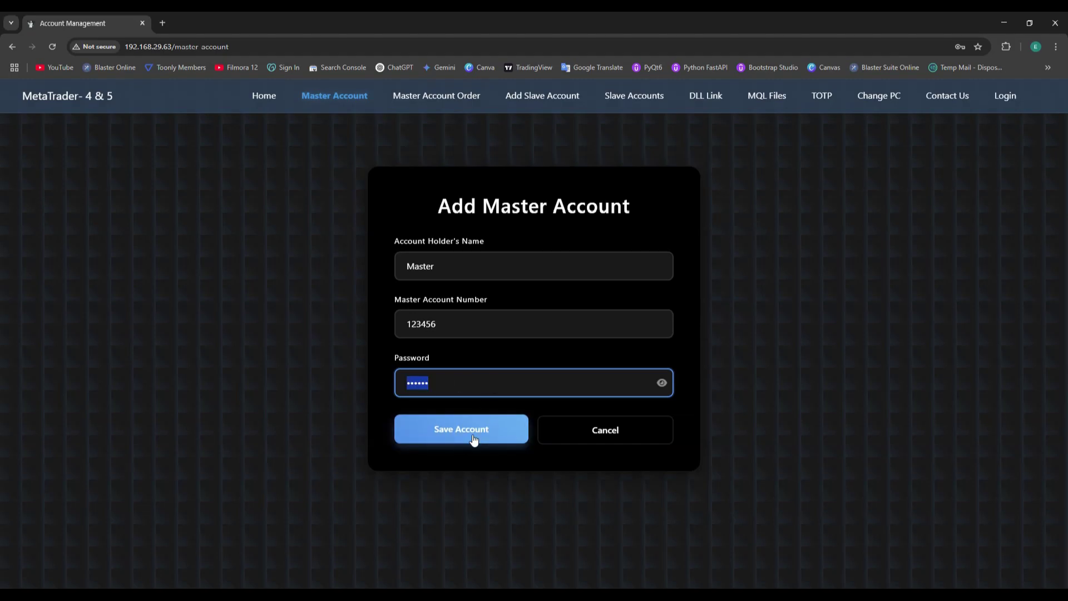
{"action": "left_click", "coordinate": [474, 438]}
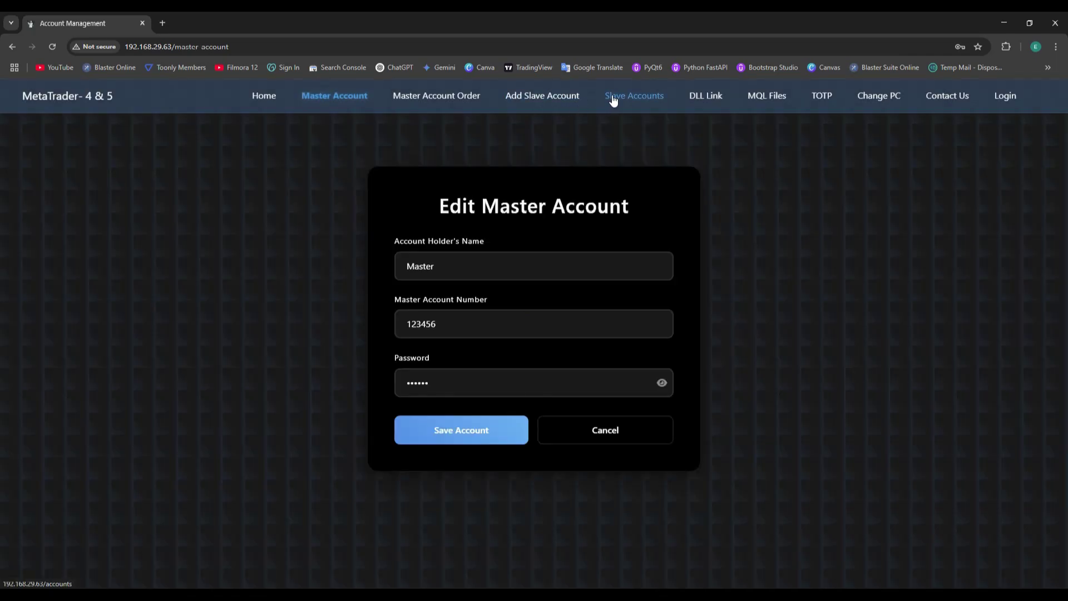
Step: Start a new slave account named adam and enter its account number
{"action": "left_click", "coordinate": [613, 100]}
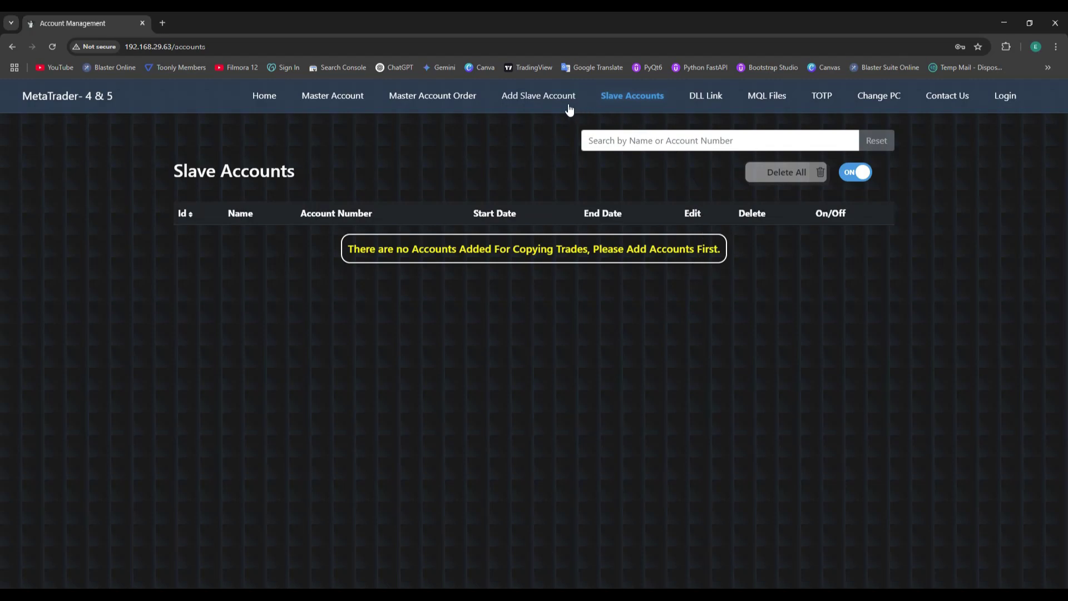
{"action": "left_click", "coordinate": [539, 106]}
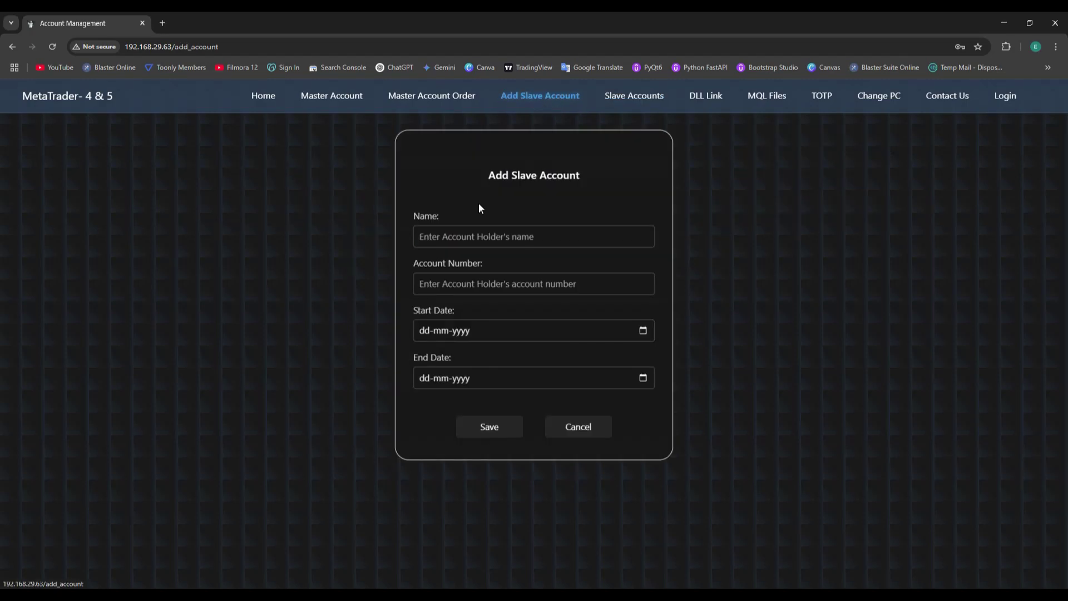
{"action": "left_click", "coordinate": [456, 236]}
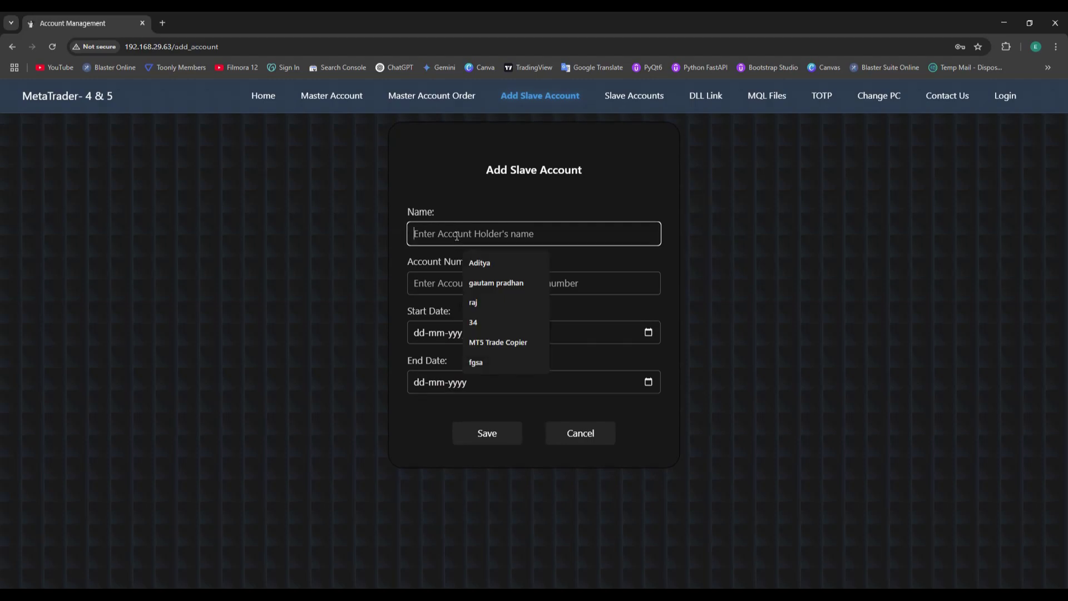
{"action": "type", "text": "adam"}
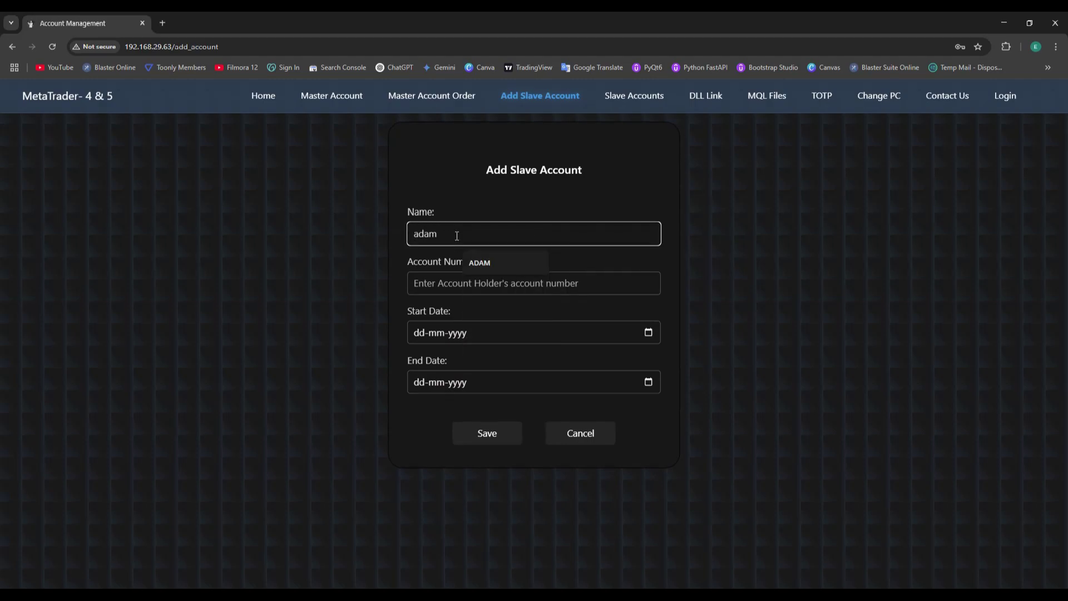
{"action": "key", "text": "Tab"}
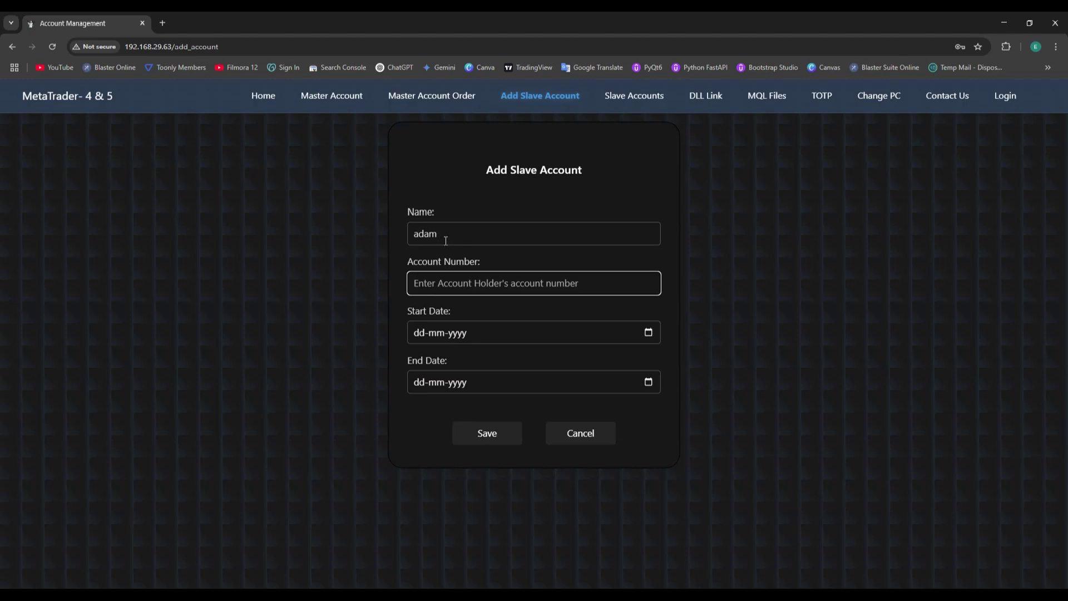
{"action": "type", "text": "123456"}
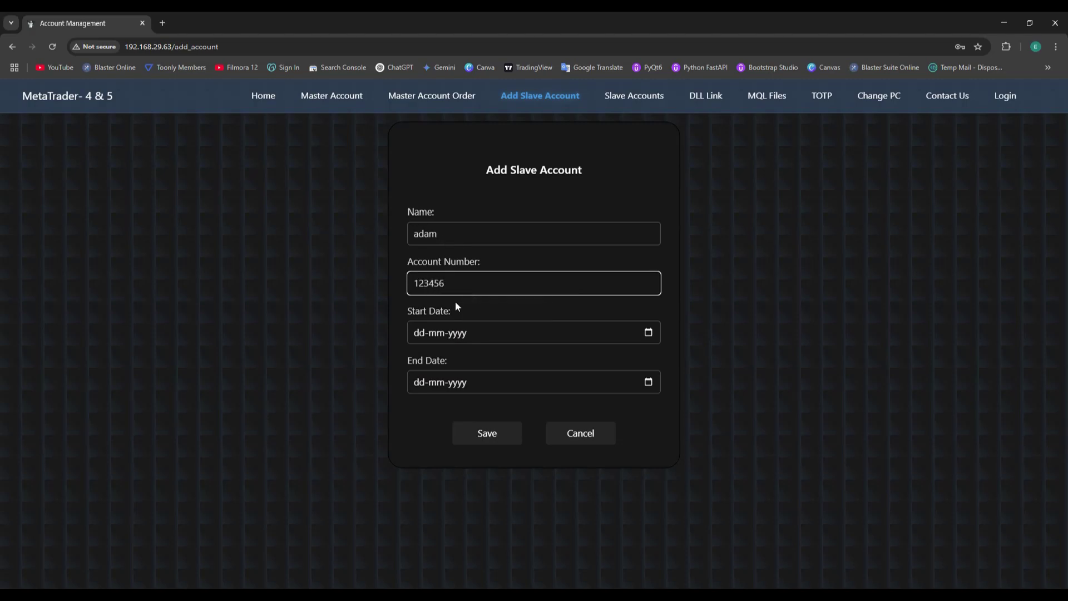
Step: Set start date 03-03-2025 and end date 31-03-2025, then save the slave account
{"action": "left_click", "coordinate": [649, 333]}
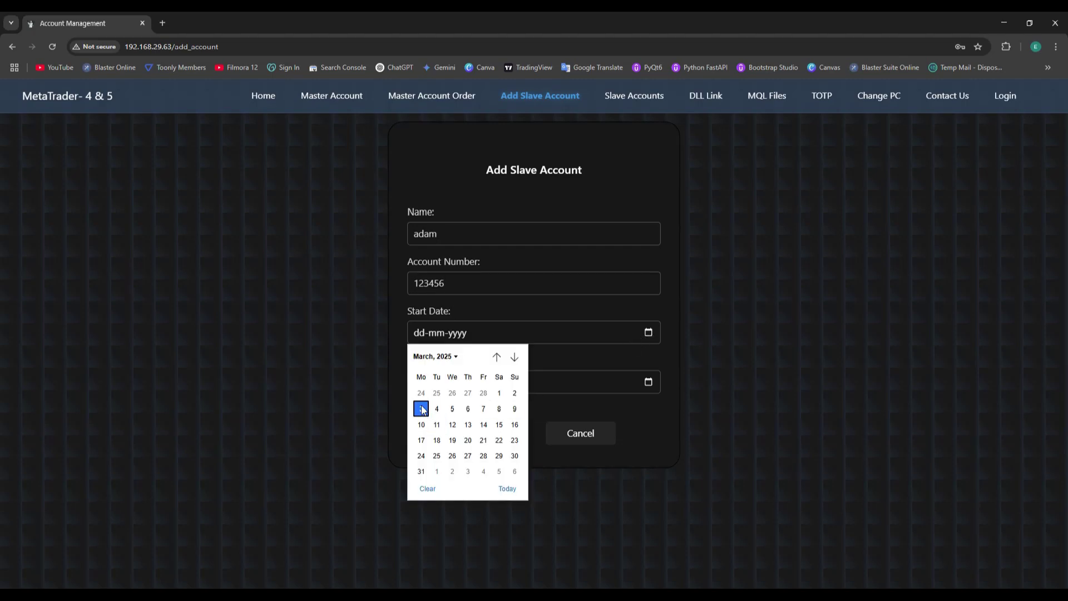
{"action": "left_click", "coordinate": [422, 407]}
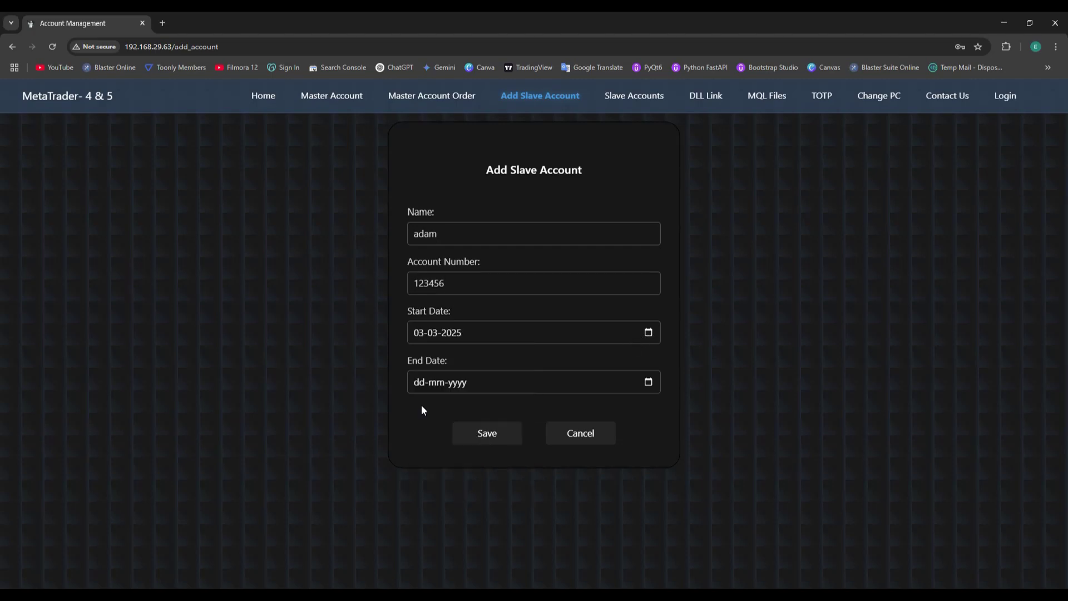
{"action": "left_click", "coordinate": [652, 385]}
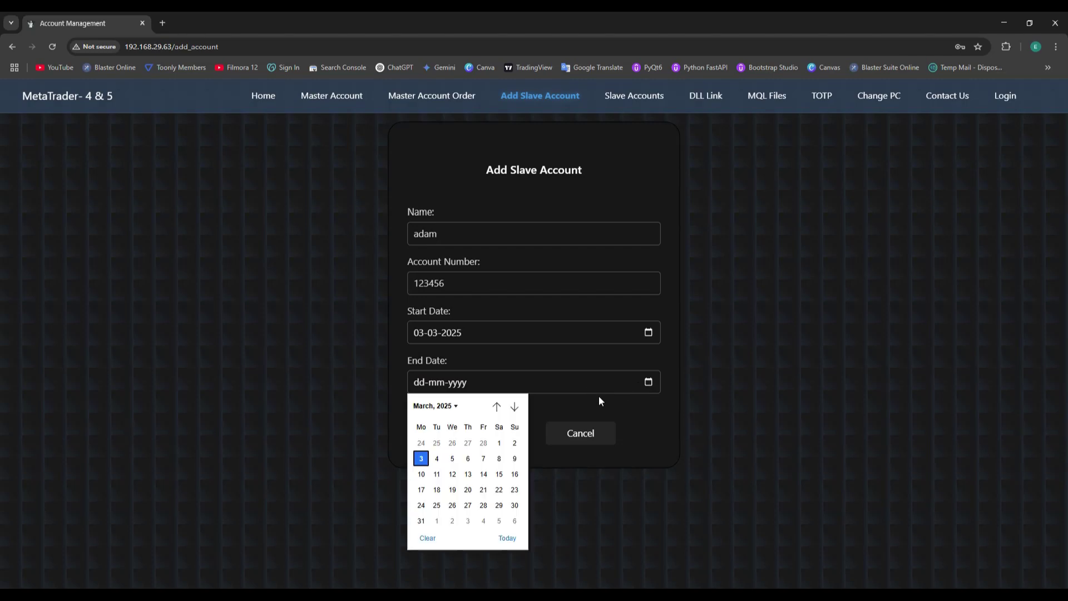
{"action": "left_click", "coordinate": [421, 520]}
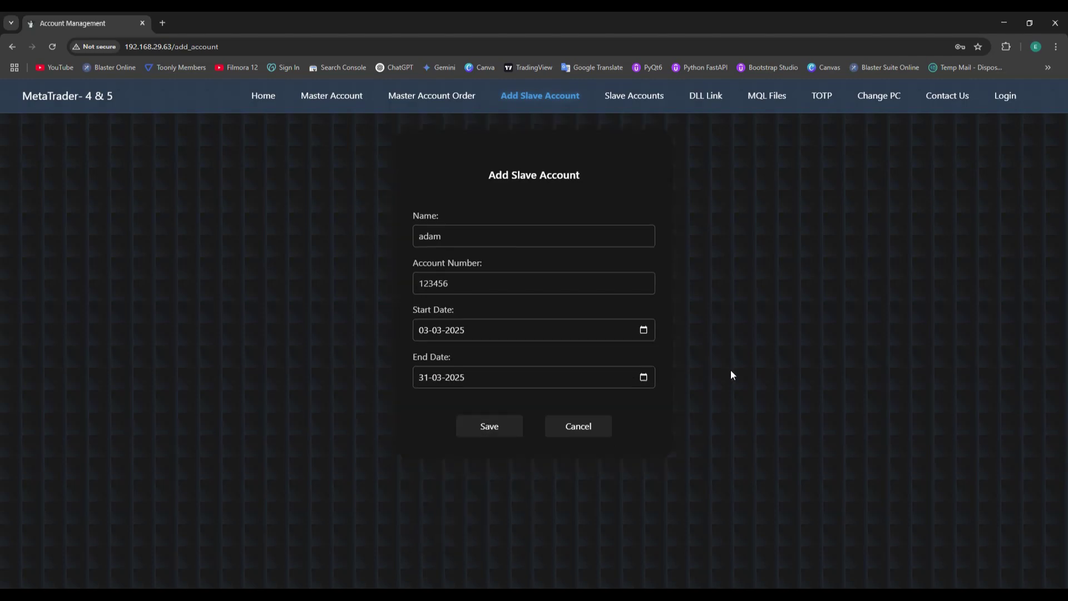
{"action": "left_click", "coordinate": [483, 440]}
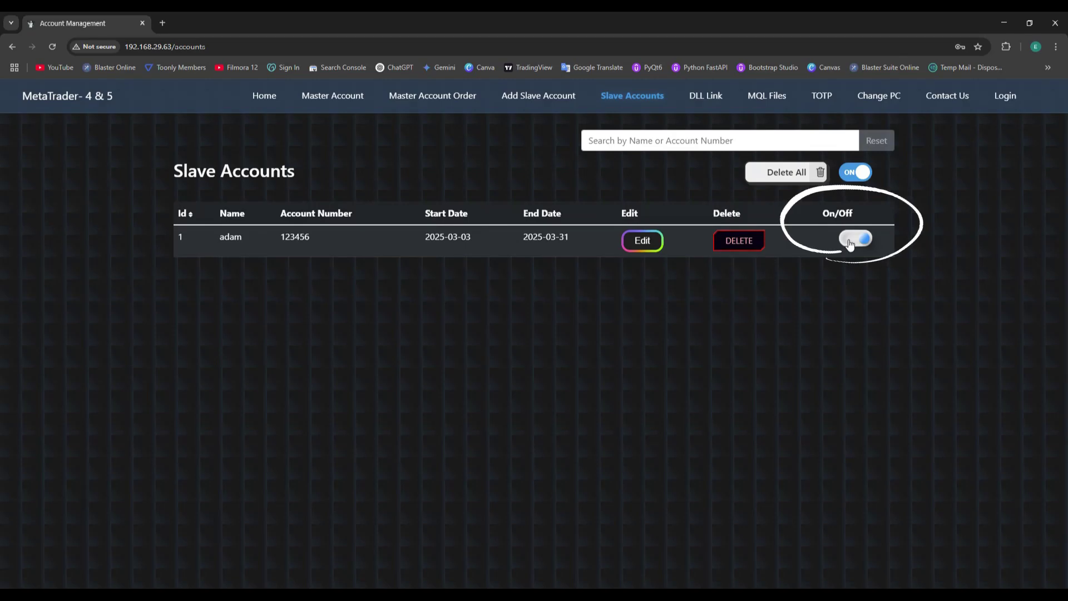
Step: Toggle adam's copying off and back on, then change its account number to 77777
{"action": "left_click", "coordinate": [851, 239]}
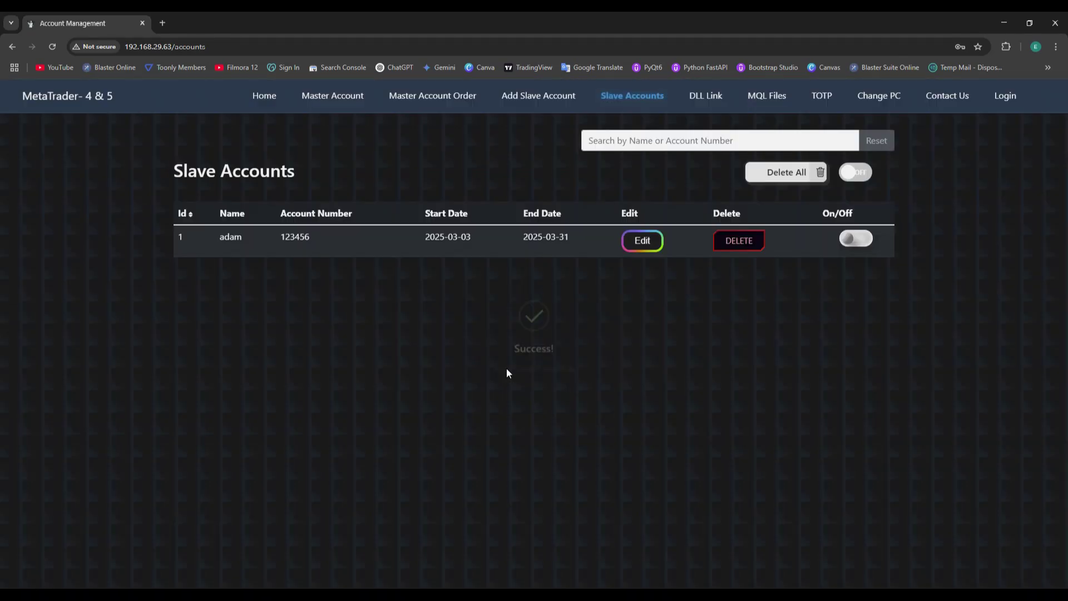
{"action": "left_click", "coordinate": [854, 240]}
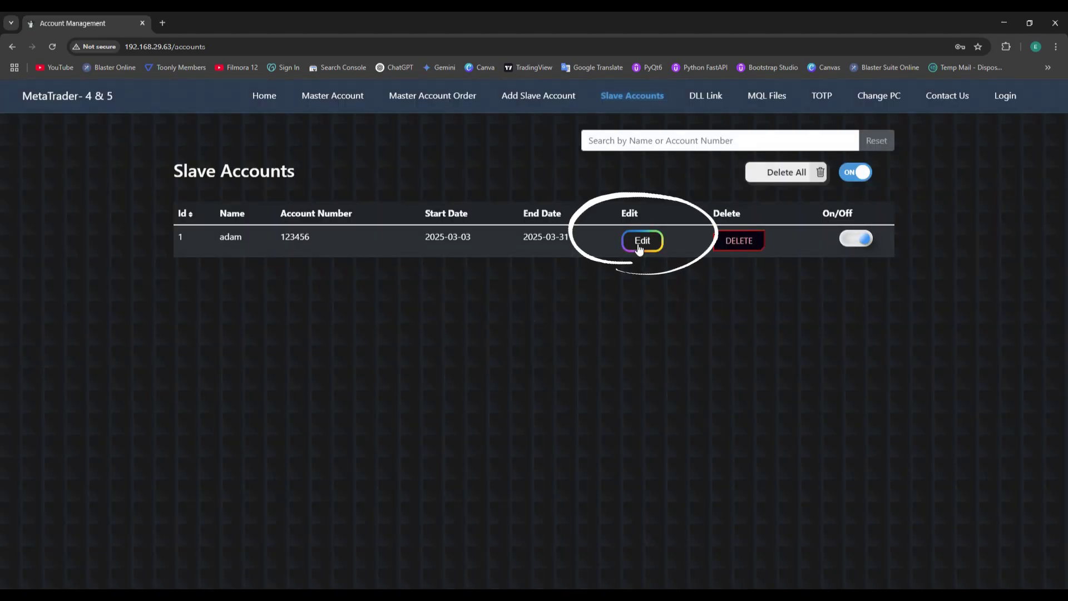
{"action": "left_click", "coordinate": [640, 242]}
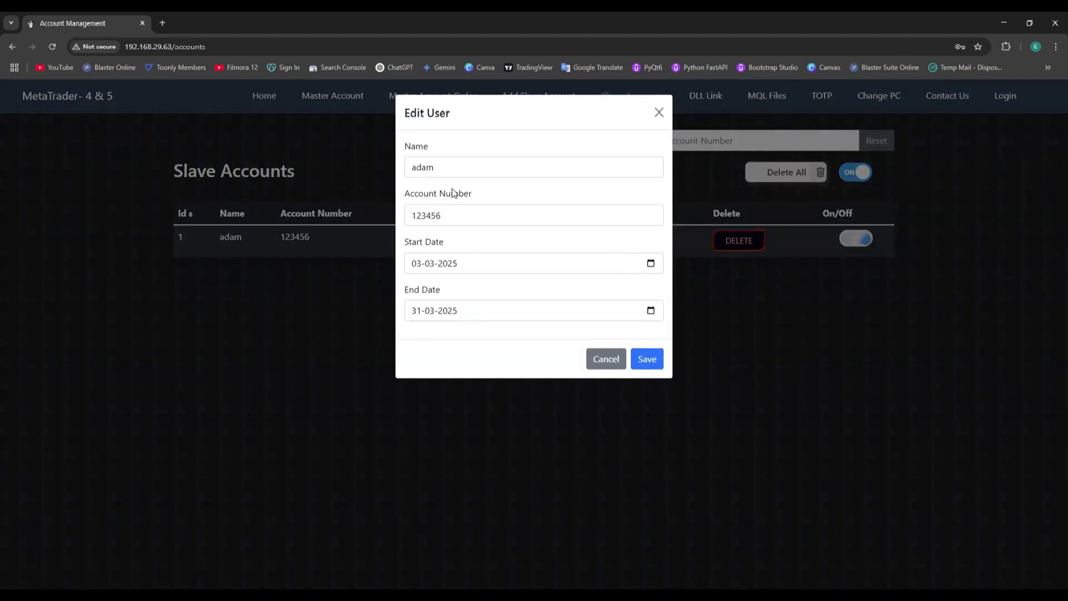
{"action": "left_click_drag", "start_coordinate": [445, 215], "coordinate": [409, 215]}
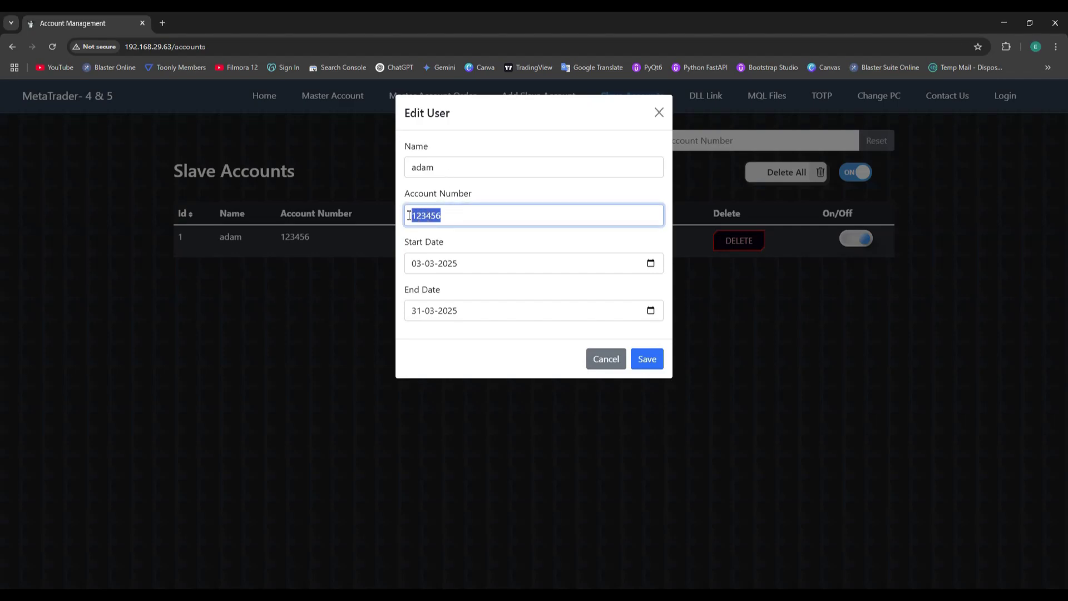
{"action": "type", "text": "77777"}
Step: Keep the 03-03-2025 to 31-03-2025 dates, save, and dismiss the update confirmation
{"action": "left_click", "coordinate": [651, 263]}
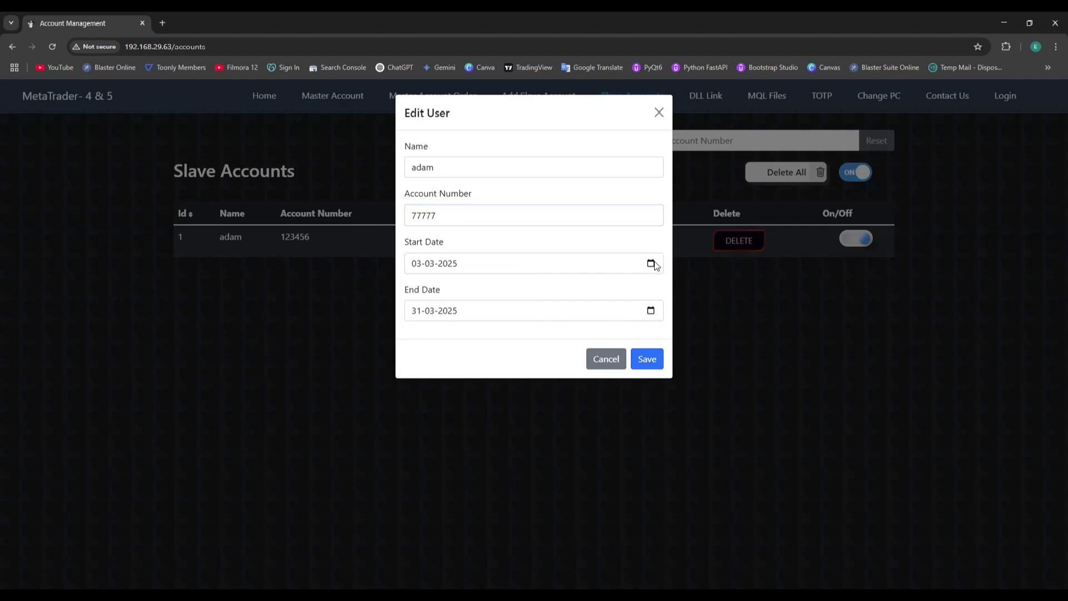
{"action": "left_click", "coordinate": [652, 312]}
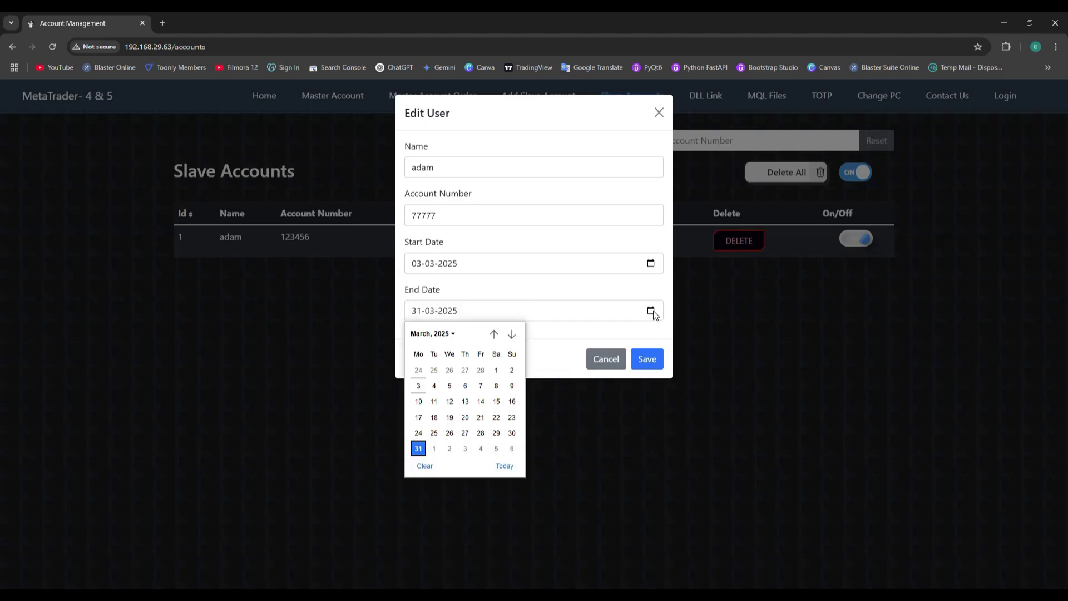
{"action": "left_click", "coordinate": [657, 361]}
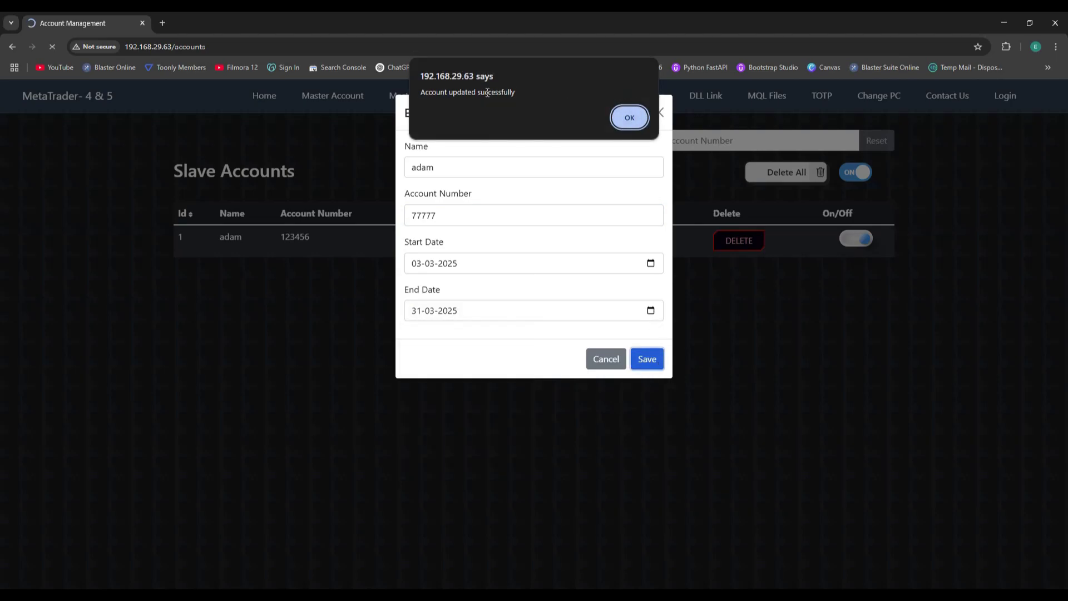
{"action": "left_click", "coordinate": [631, 118]}
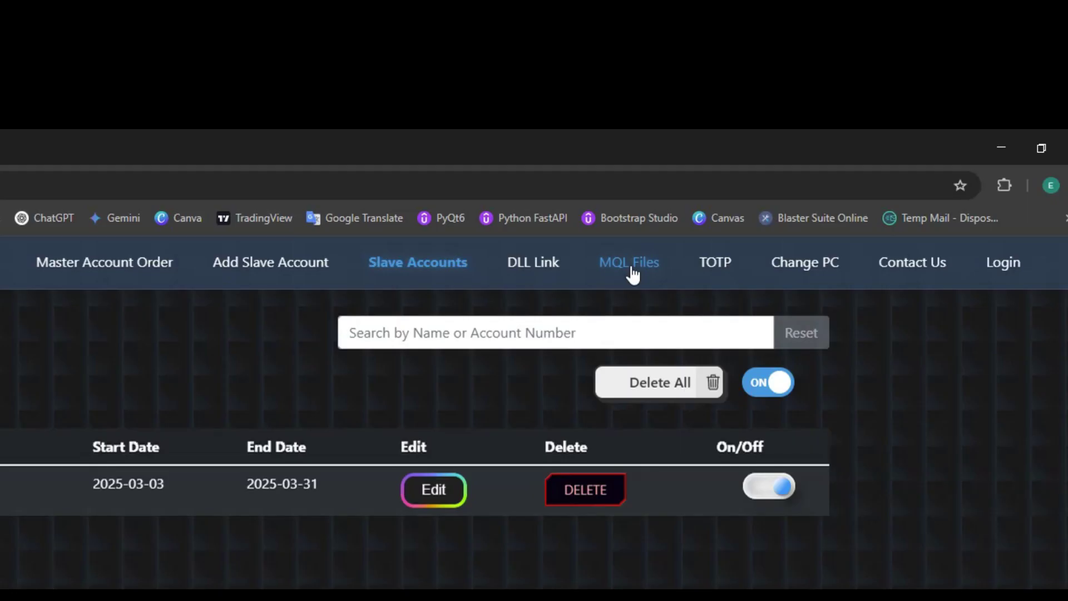
Step: Download the generated MT4/MT5 files zip and show mql_files (1) in Downloads
{"action": "left_click", "coordinate": [632, 273]}
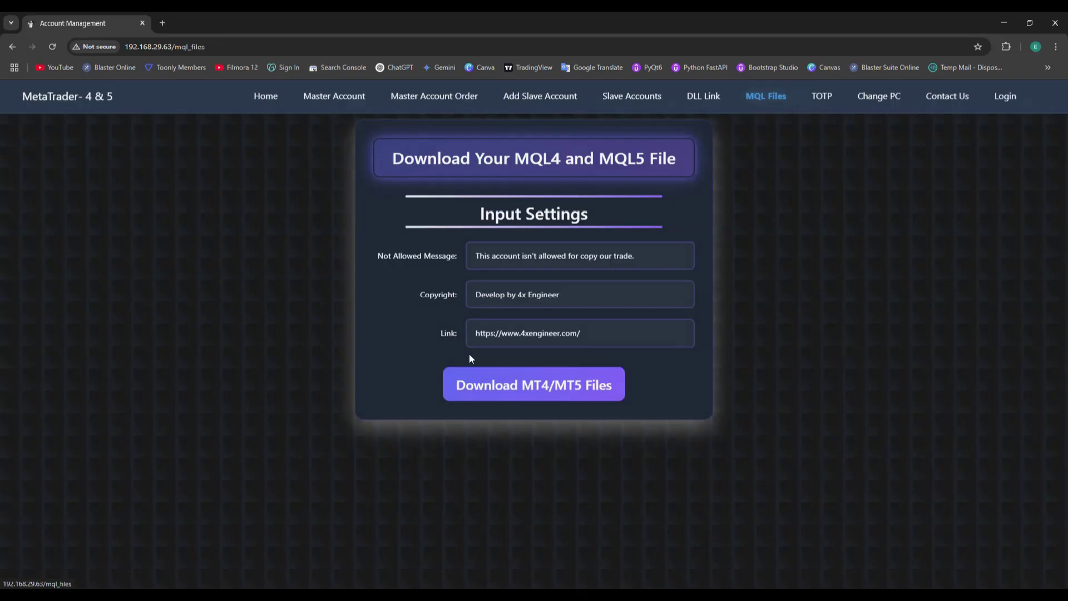
{"action": "left_click", "coordinate": [509, 386]}
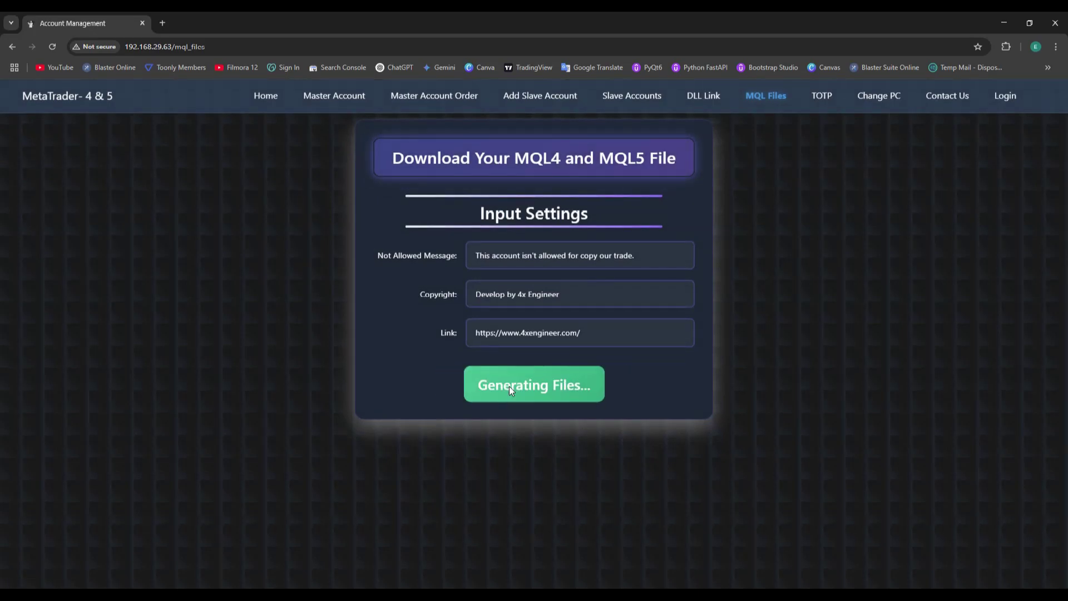
{"action": "left_click", "coordinate": [537, 409]}
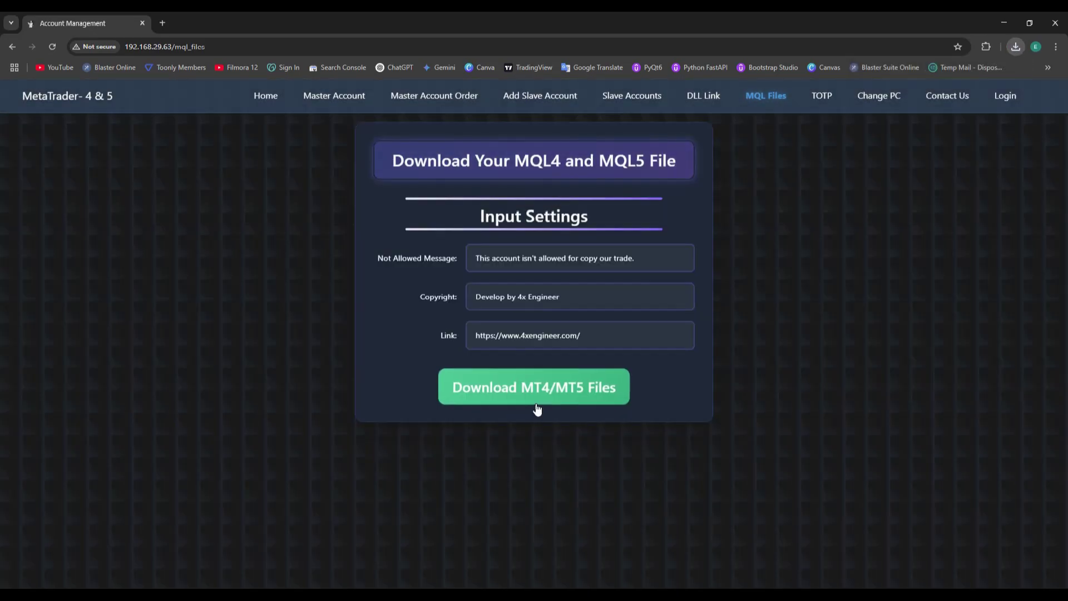
{"action": "left_click", "coordinate": [1015, 47]}
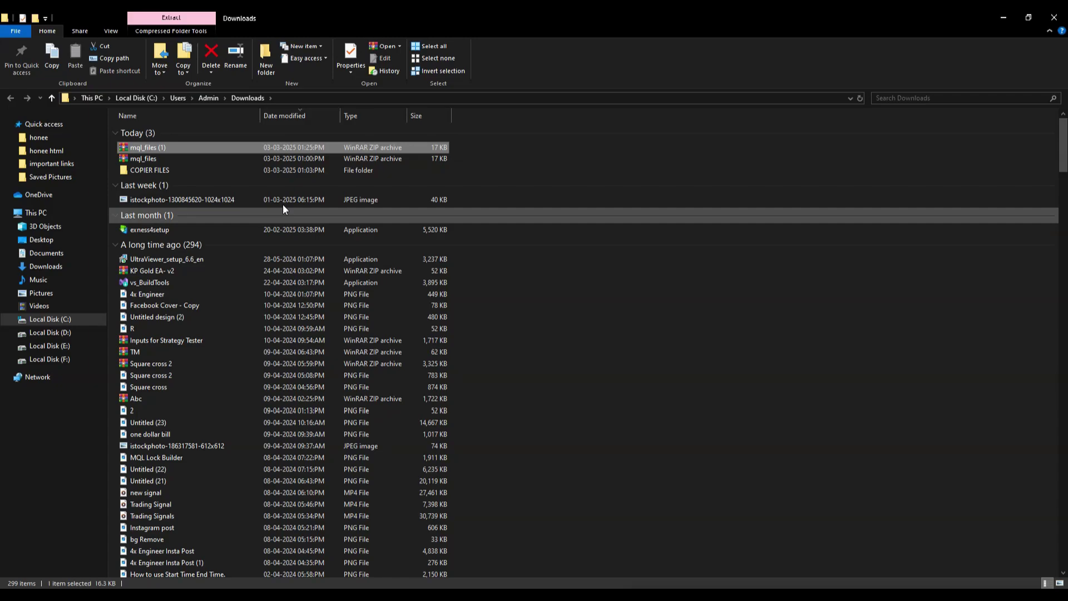
Step: Open mql_files (1).zip and copy all four MQL files to the clipboard
{"action": "double_click", "coordinate": [152, 149]}
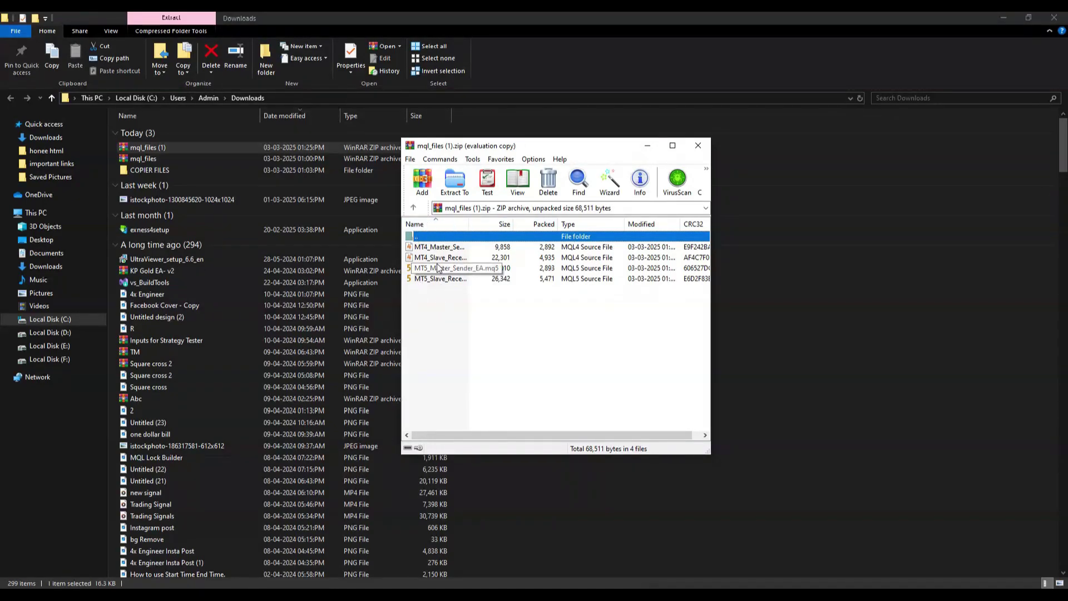
{"action": "key", "text": "ctrl+a"}
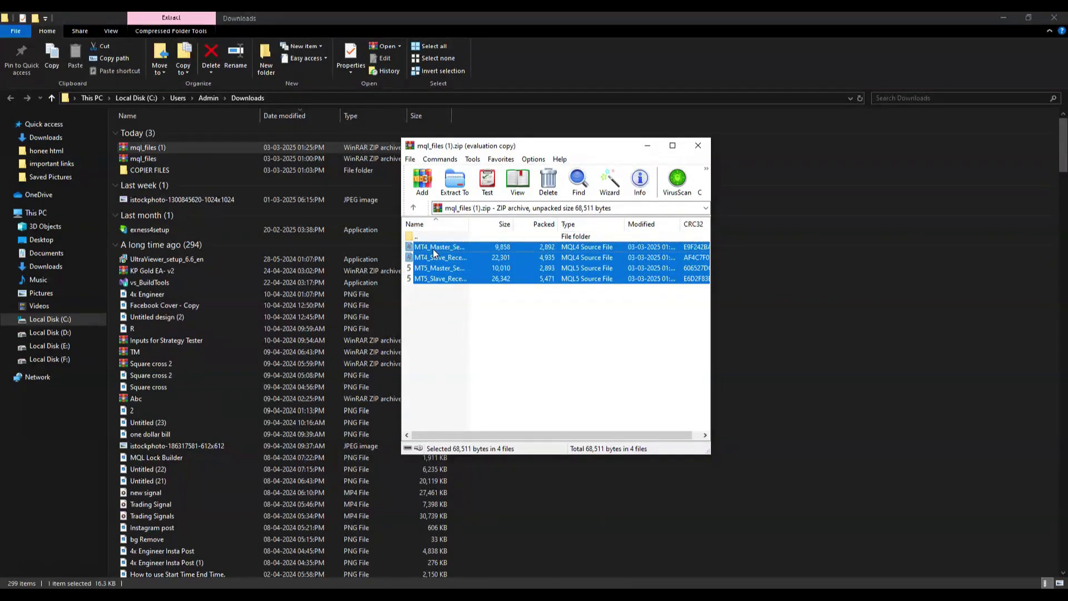
{"action": "right_click", "coordinate": [435, 251]}
{"action": "left_click", "coordinate": [451, 268]}
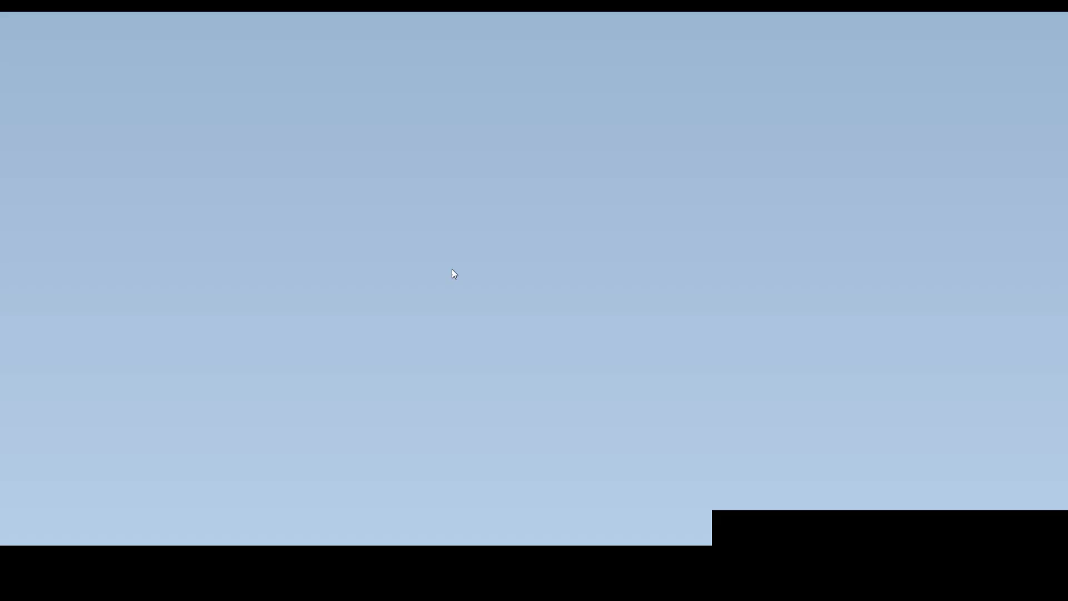
Step: Create a new desktop folder named 'copier files'
{"action": "right_click", "coordinate": [182, 175]}
{"action": "mouse_move", "coordinate": [362, 317]}
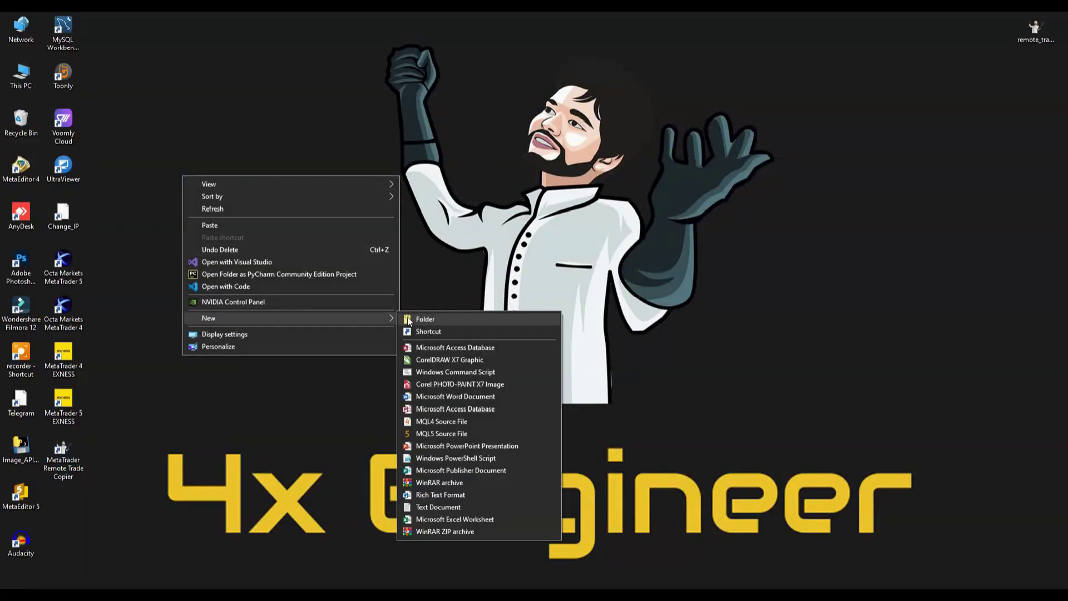
{"action": "left_click", "coordinate": [407, 316]}
{"action": "type", "text": "copier files"}
{"action": "key", "text": "Return"}
Step: Paste the four MQL files into copier files and select MT4_Master_Sender_EA
{"action": "double_click", "coordinate": [188, 169]}
{"action": "right_click", "coordinate": [187, 189]}
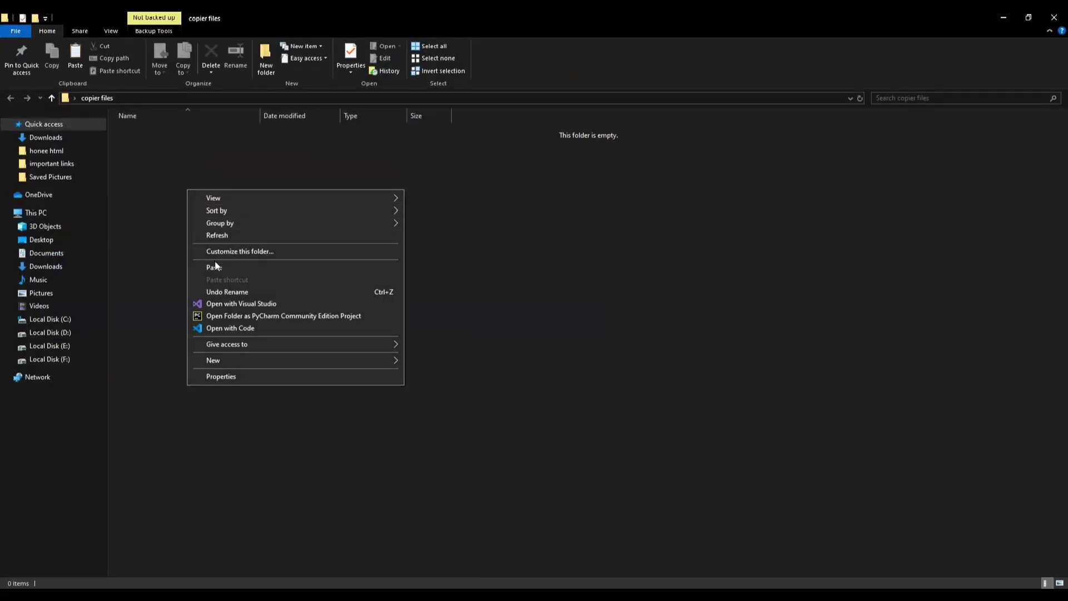
{"action": "left_click", "coordinate": [215, 263]}
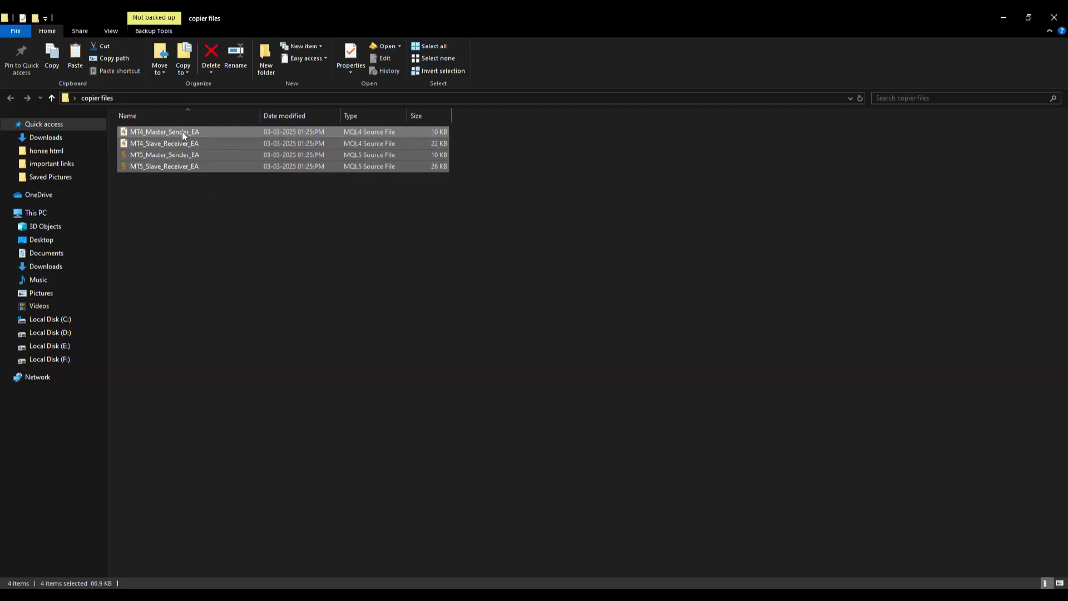
{"action": "left_click", "coordinate": [208, 264]}
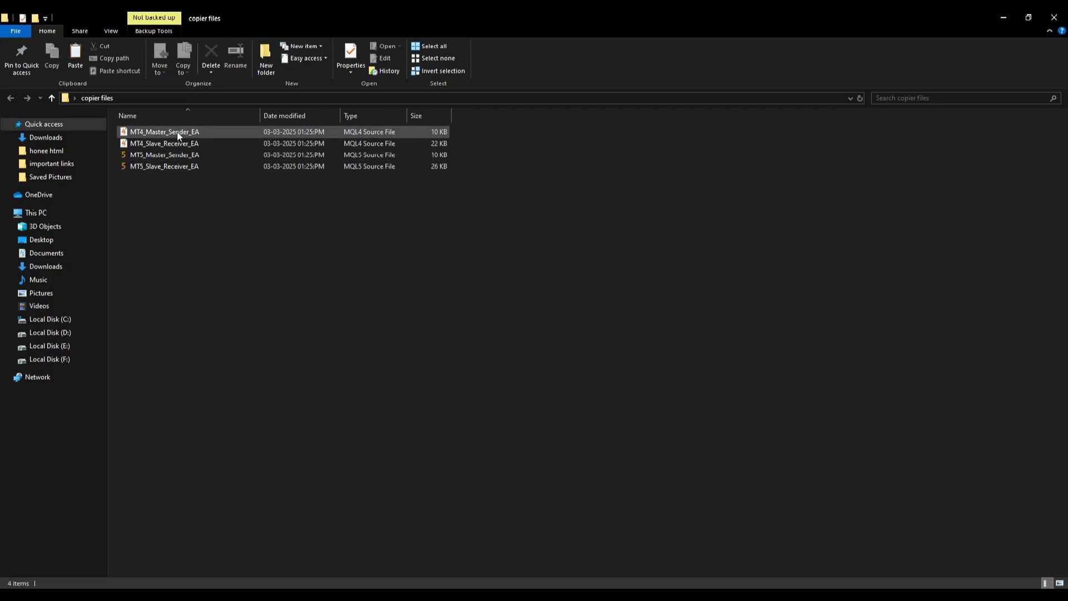
{"action": "left_click", "coordinate": [176, 131]}
Step: Compile MT4_Master_Sender_EA in MetaEditor with 0 errors, confirm its 15 KB EX4, then close MetaEditor
{"action": "double_click", "coordinate": [177, 132]}
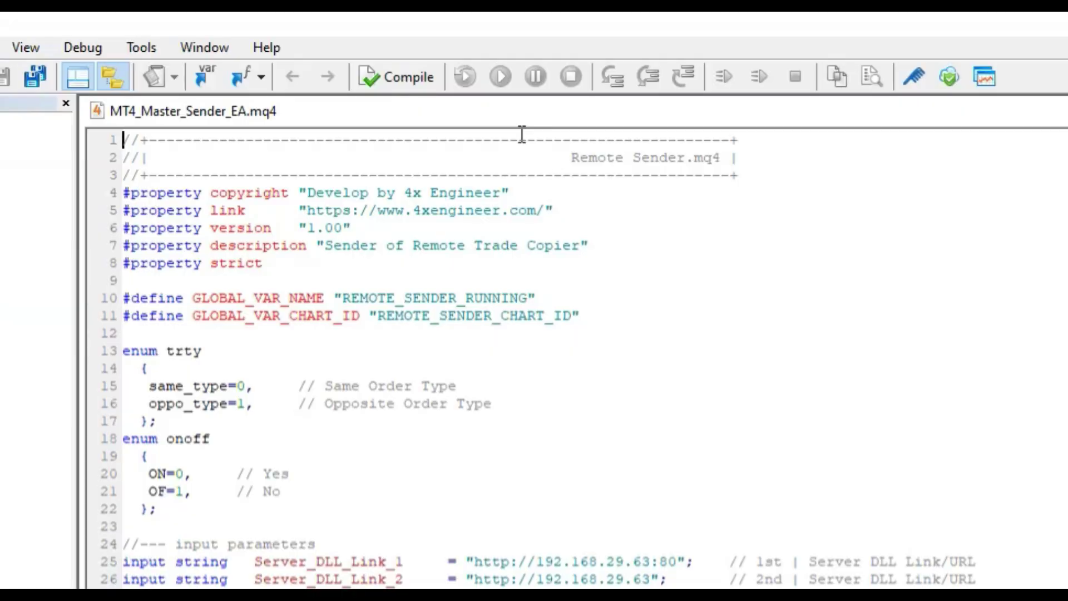
{"action": "left_click", "coordinate": [399, 75]}
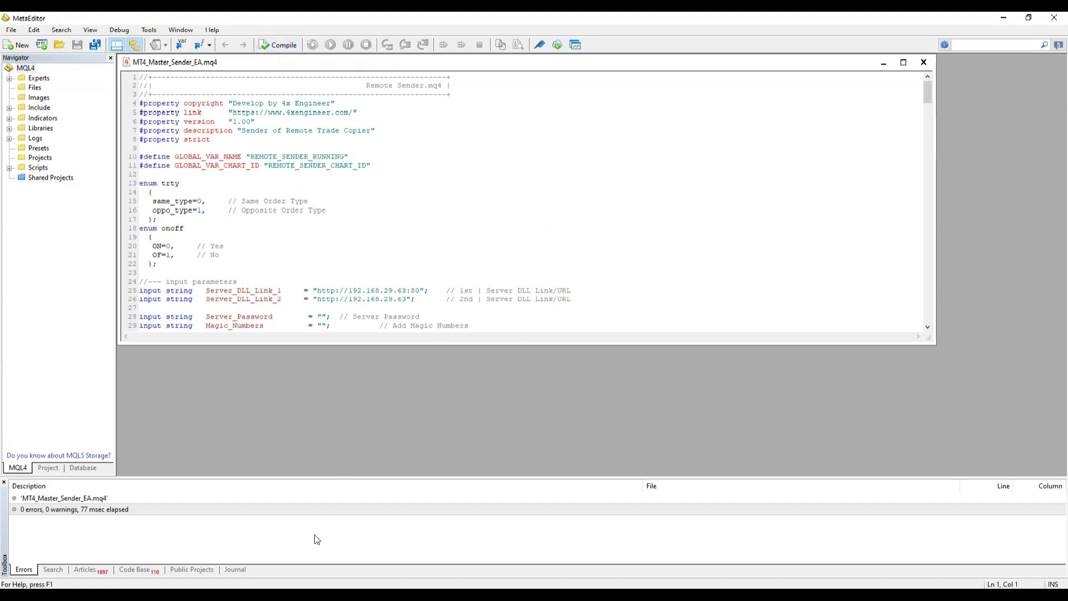
{"action": "mouse_move", "coordinate": [287, 594]}
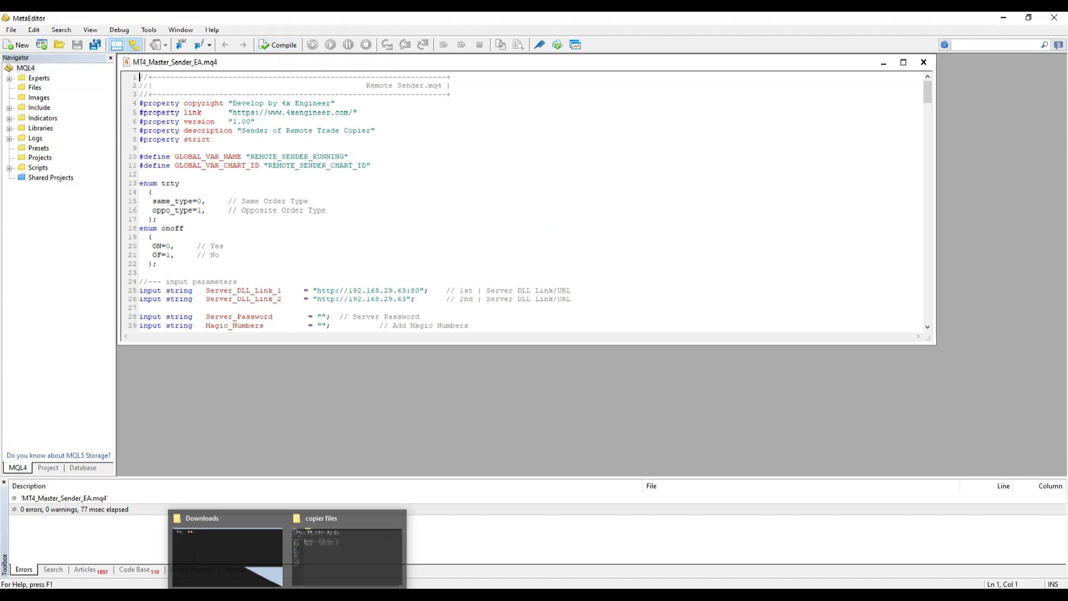
{"action": "left_click", "coordinate": [277, 518]}
{"action": "left_click", "coordinate": [266, 542]}
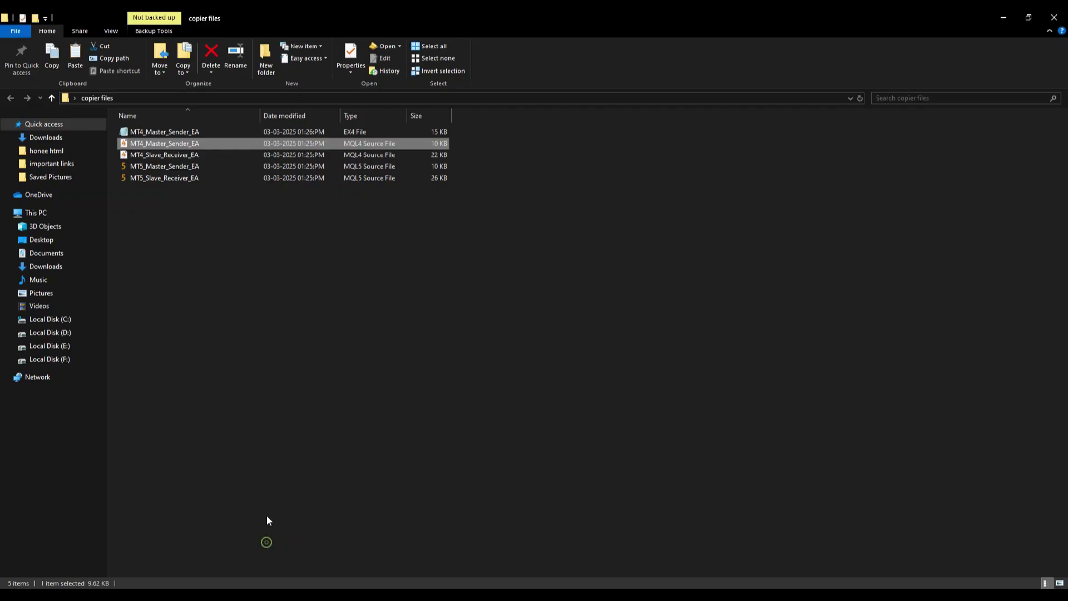
{"action": "double_click", "coordinate": [178, 143]}
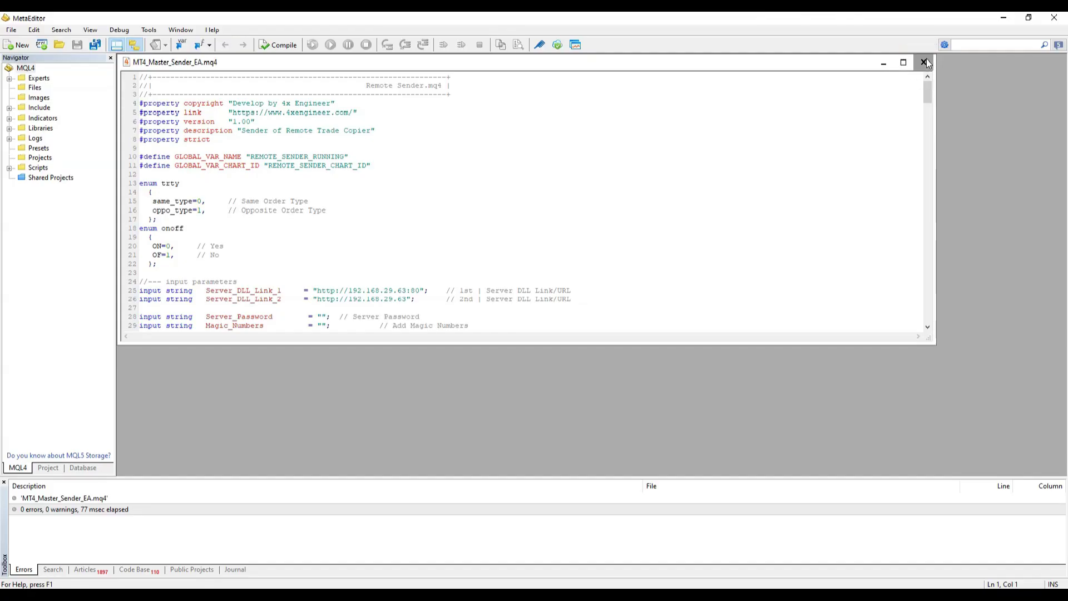
{"action": "left_click", "coordinate": [924, 62]}
{"action": "left_click", "coordinate": [1053, 17]}
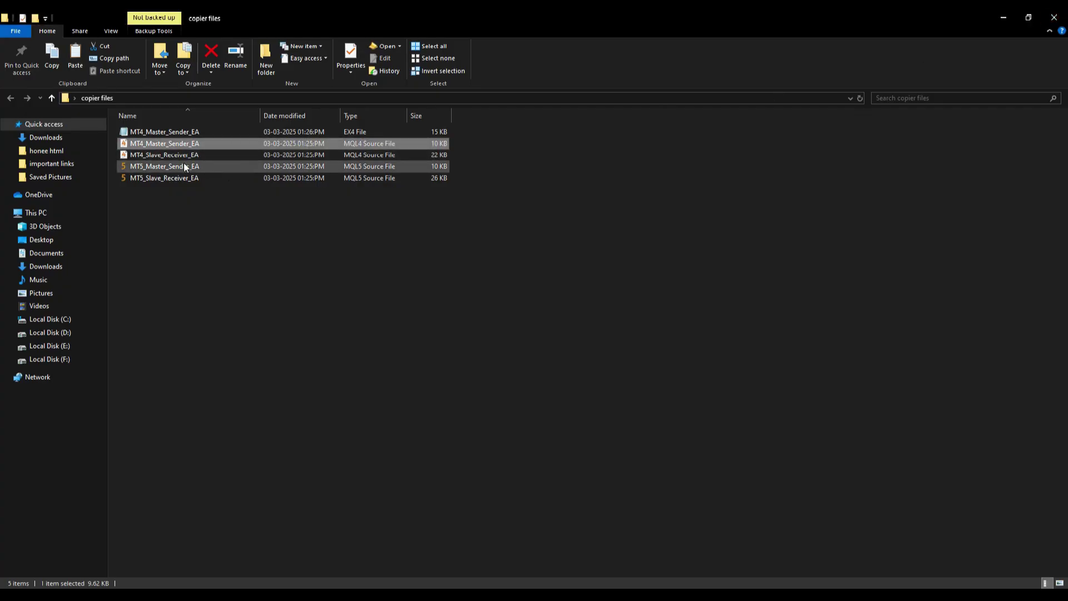
Step: Compile MT4_Slave_Receiver_EA in MetaEditor, then close the editor
{"action": "double_click", "coordinate": [150, 154]}
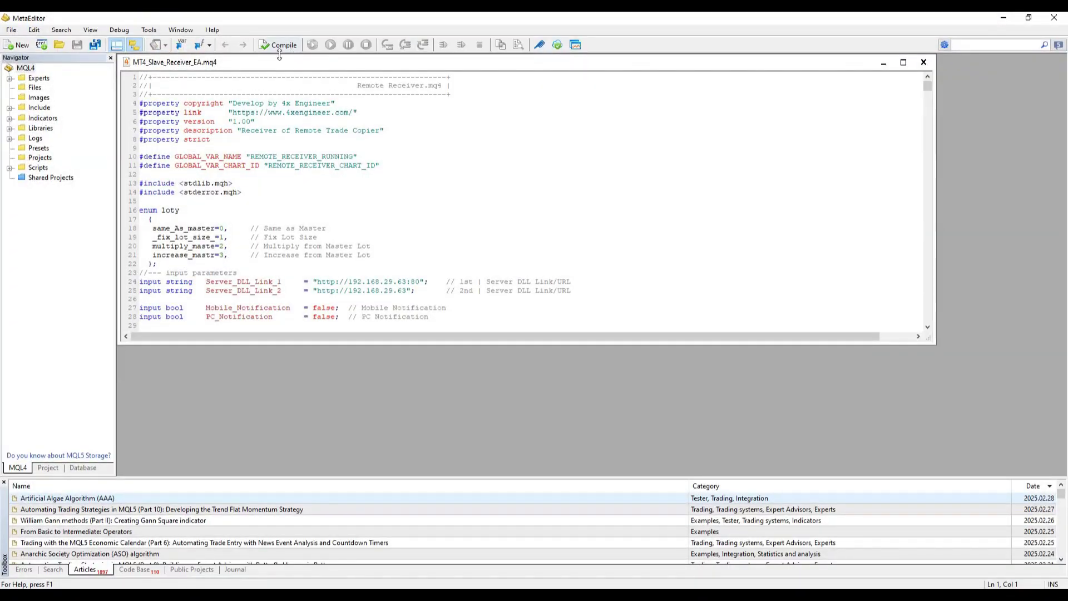
{"action": "left_click", "coordinate": [278, 45]}
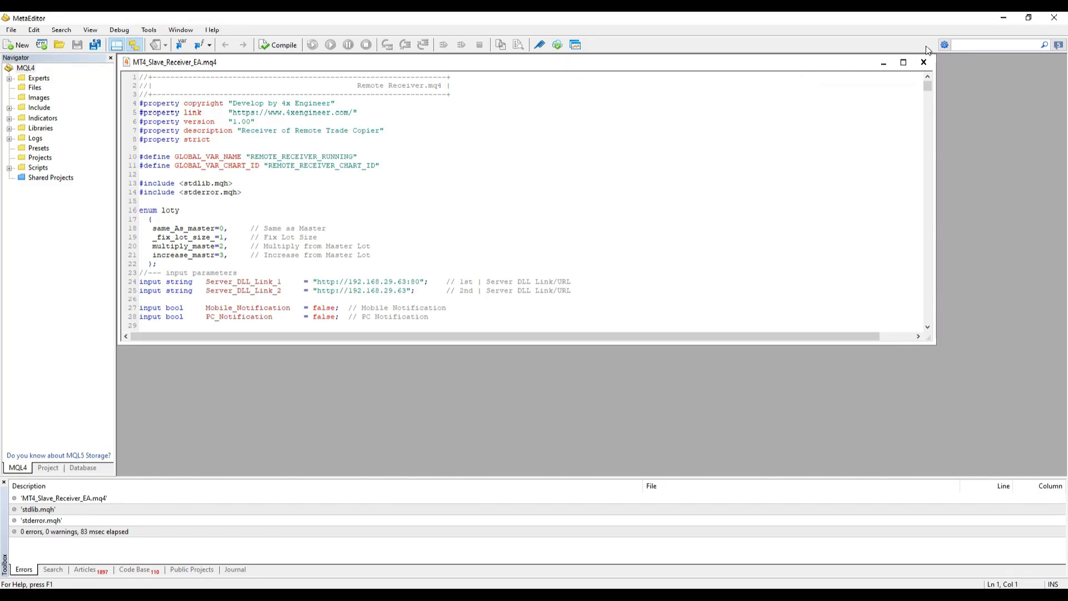
{"action": "left_click", "coordinate": [923, 62]}
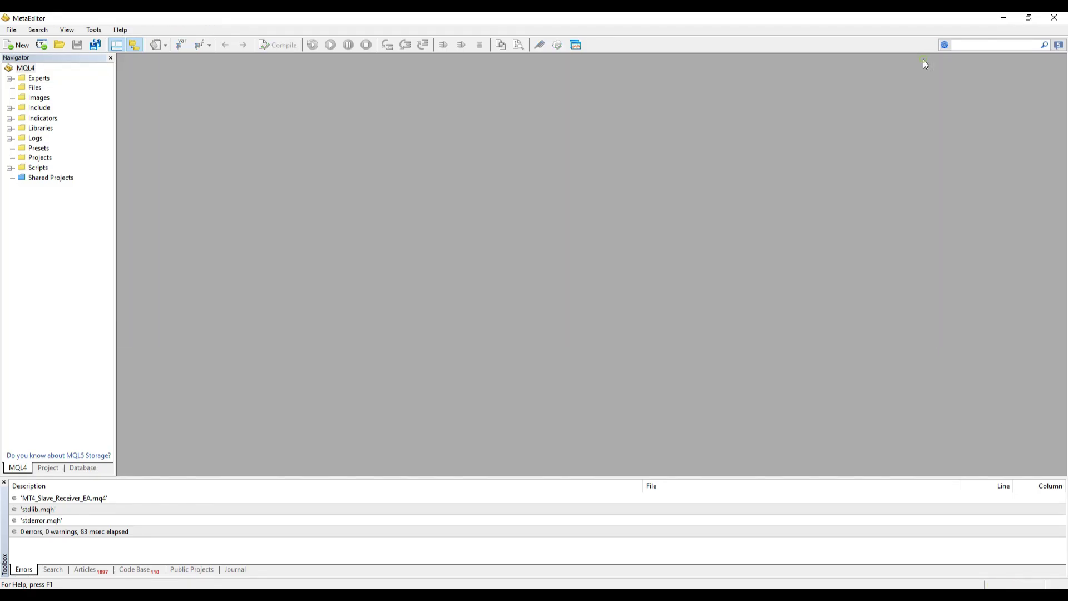
{"action": "left_click", "coordinate": [1054, 17]}
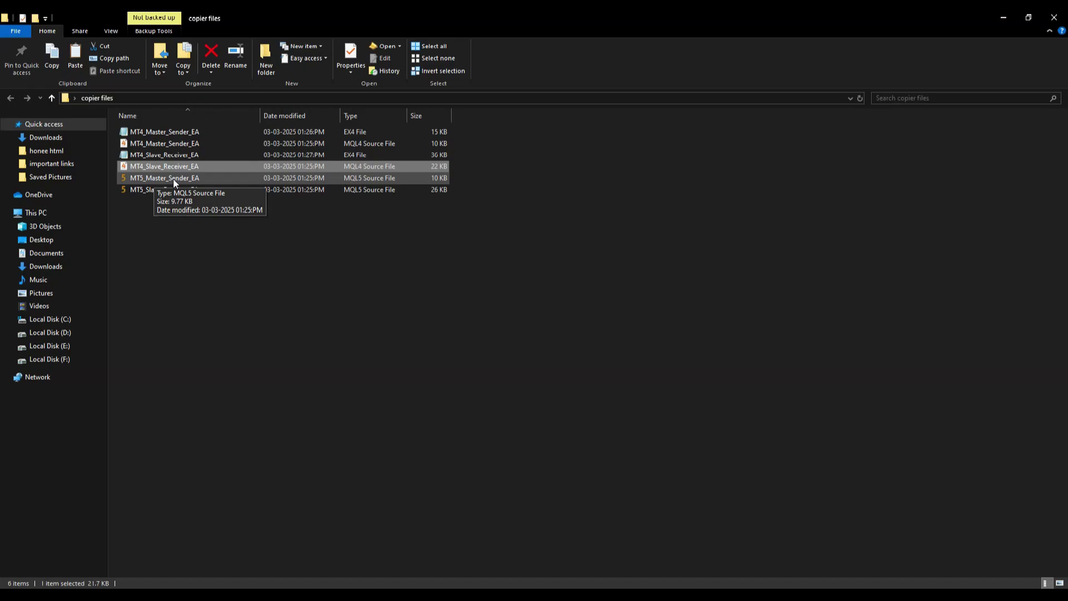
Step: Compile MT5_Master_Sender_EA in MetaEditor, then close the editor
{"action": "double_click", "coordinate": [173, 179]}
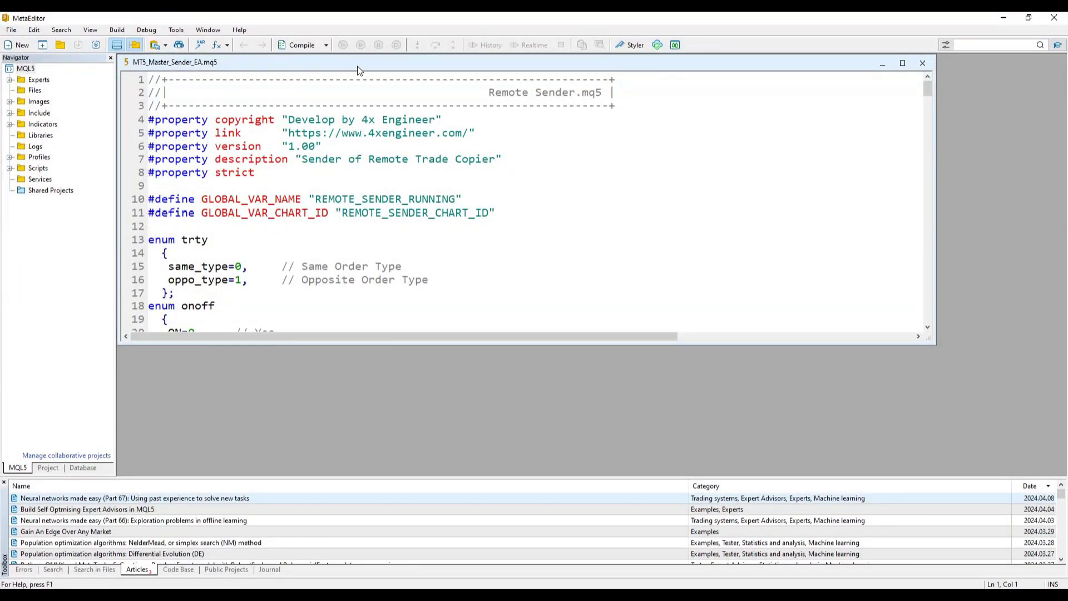
{"action": "left_click", "coordinate": [296, 44]}
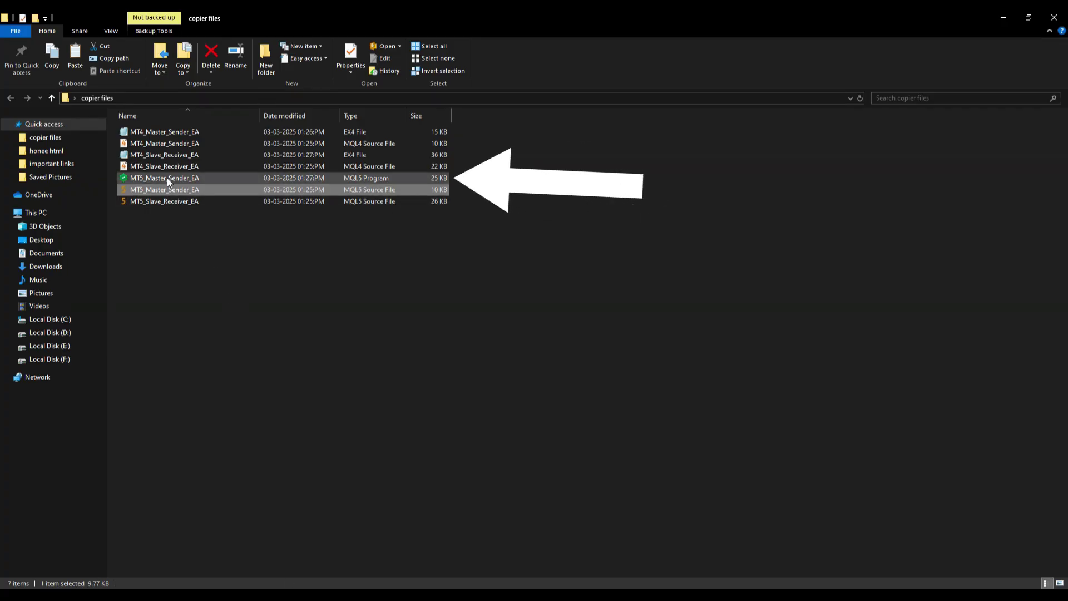
{"action": "left_click", "coordinate": [167, 179]}
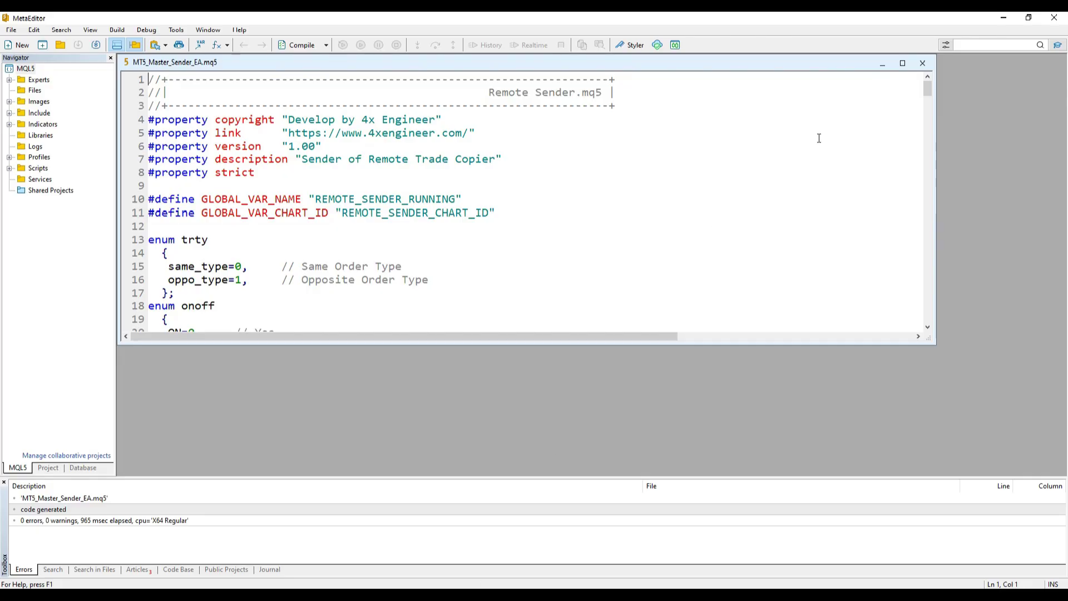
{"action": "left_click", "coordinate": [922, 63]}
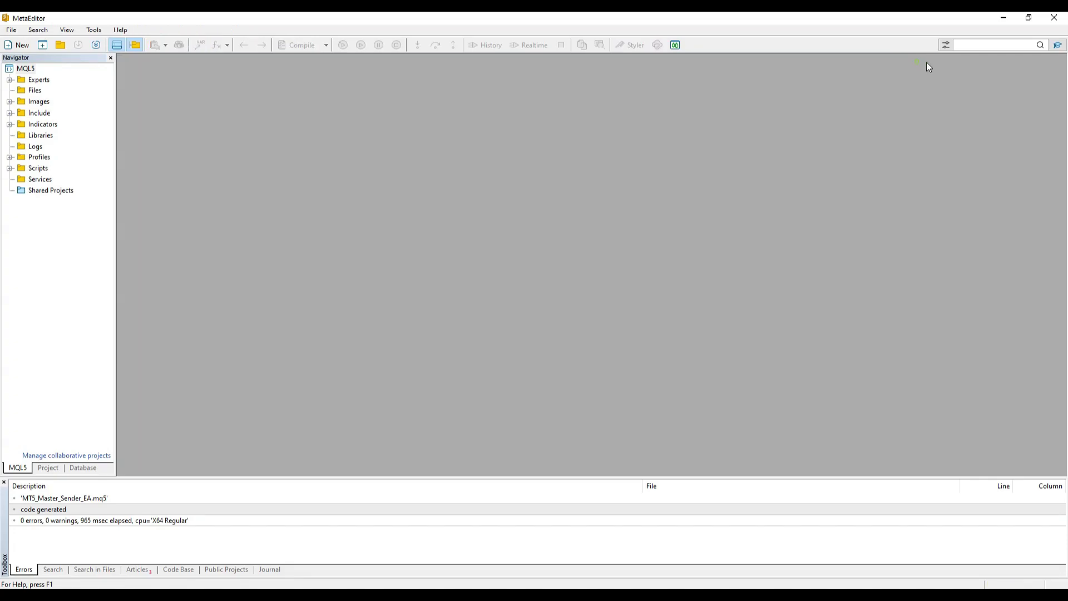
{"action": "left_click", "coordinate": [1053, 20]}
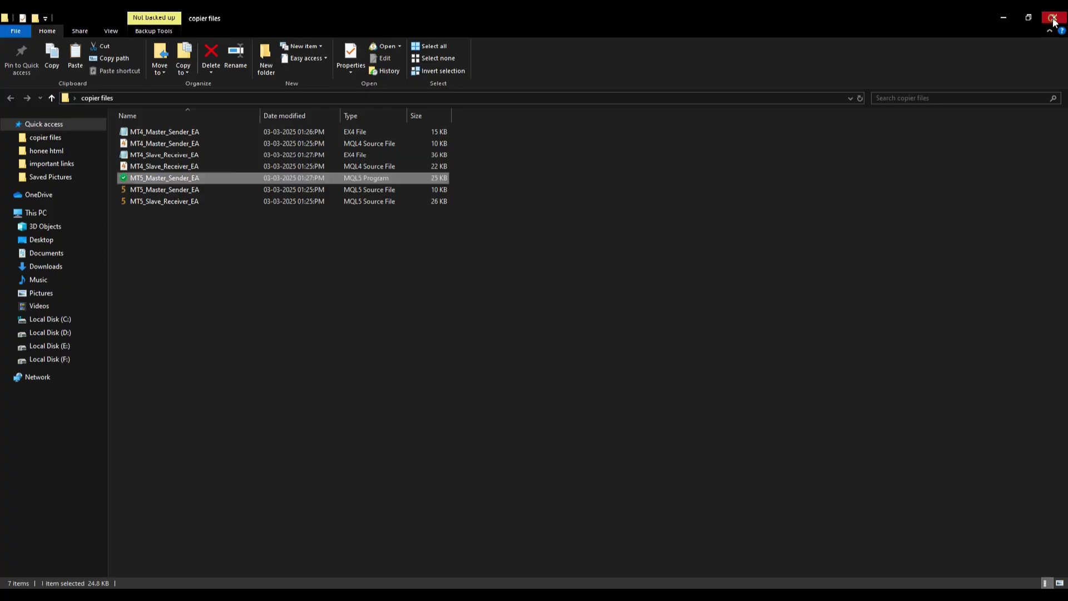
Step: Compile MT5_Slave_Receiver_EA, then review all eight EA files in copier files
{"action": "left_click", "coordinate": [150, 202]}
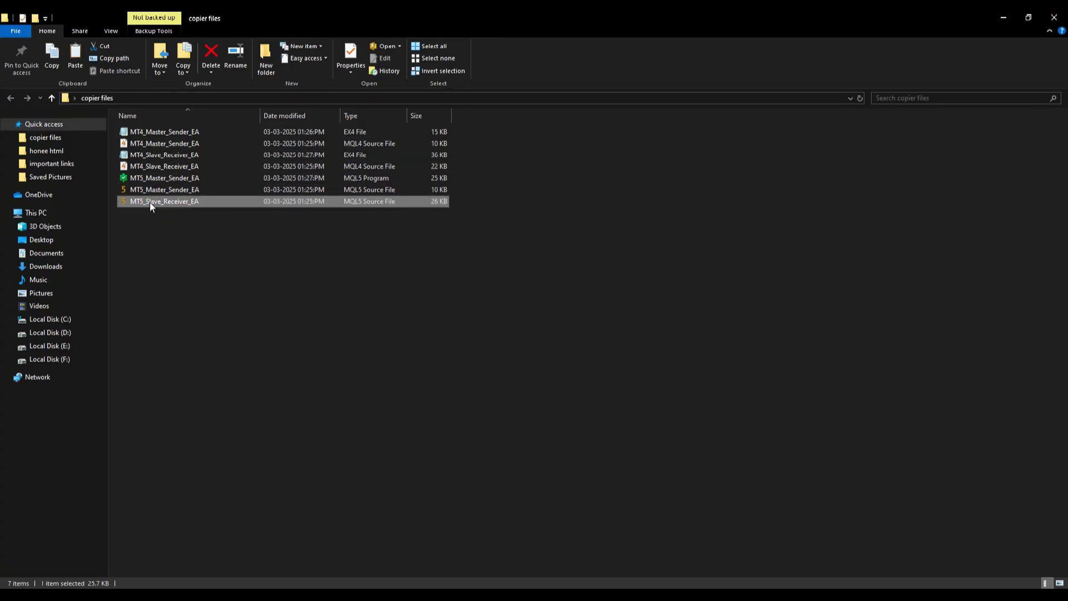
{"action": "double_click", "coordinate": [149, 202]}
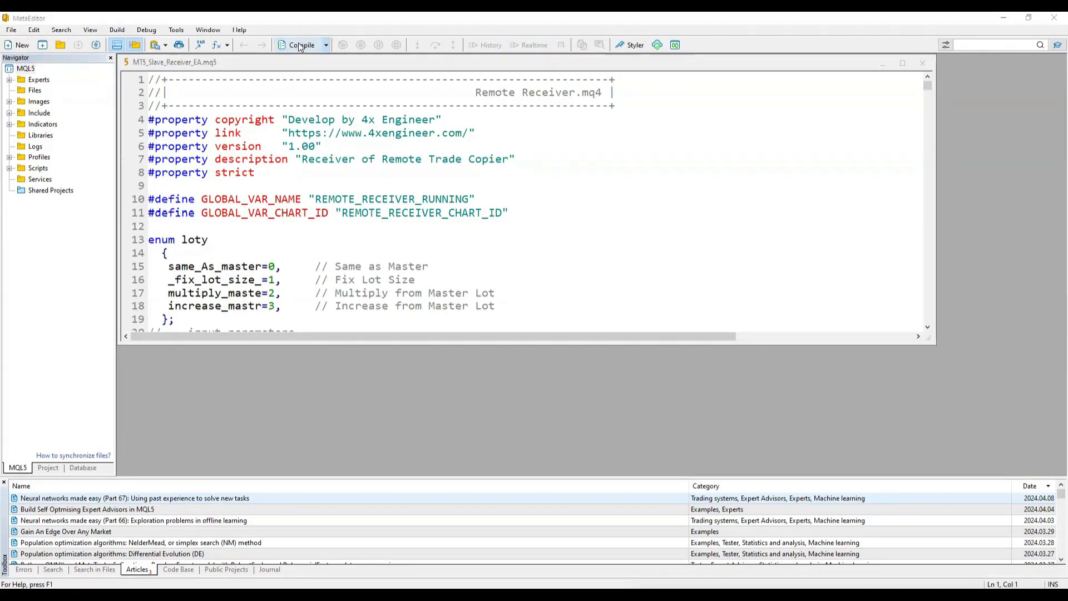
{"action": "left_click", "coordinate": [299, 47]}
{"action": "key", "text": "alt+Tab"}
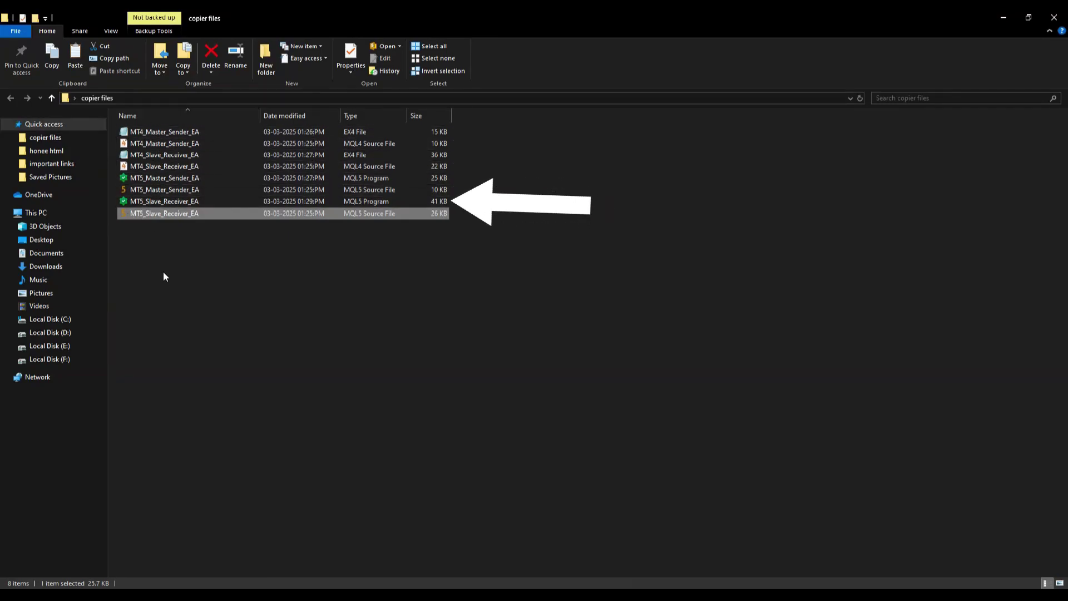
{"action": "left_click_drag", "start_coordinate": [163, 261], "coordinate": [159, 129]}
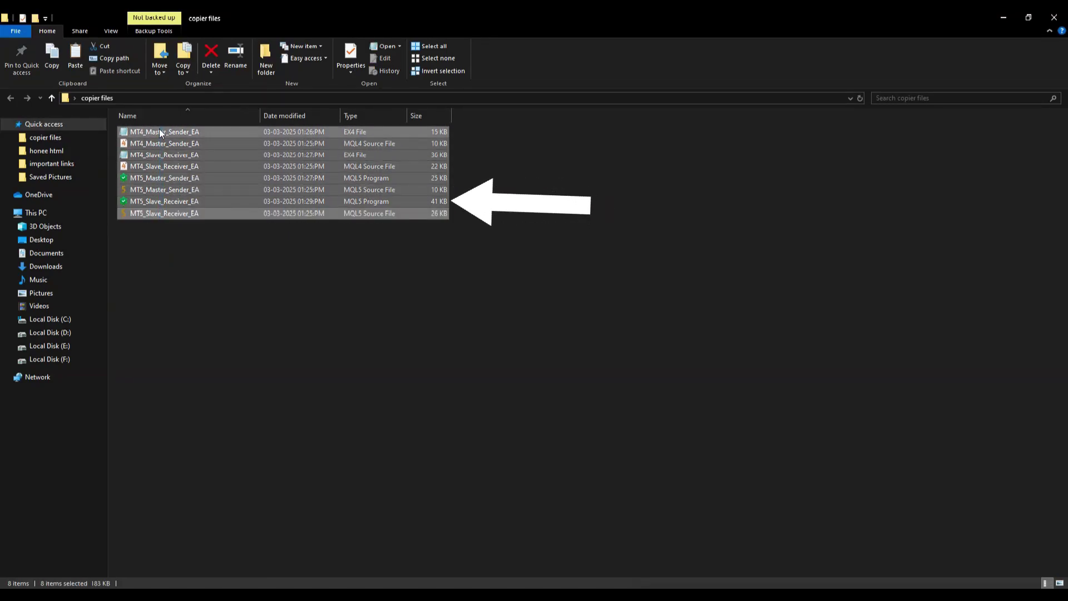
{"action": "left_click", "coordinate": [118, 320]}
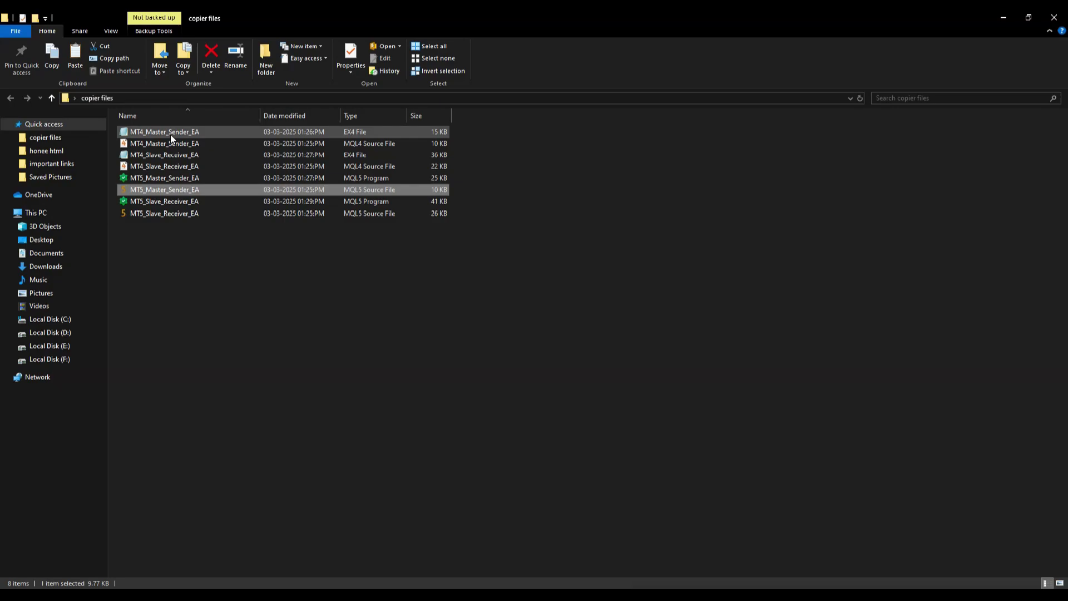
Step: Copy the compiled MT4_Master_Sender_EA EX4 file and launch MetaTrader 4 from search
{"action": "right_click", "coordinate": [170, 132]}
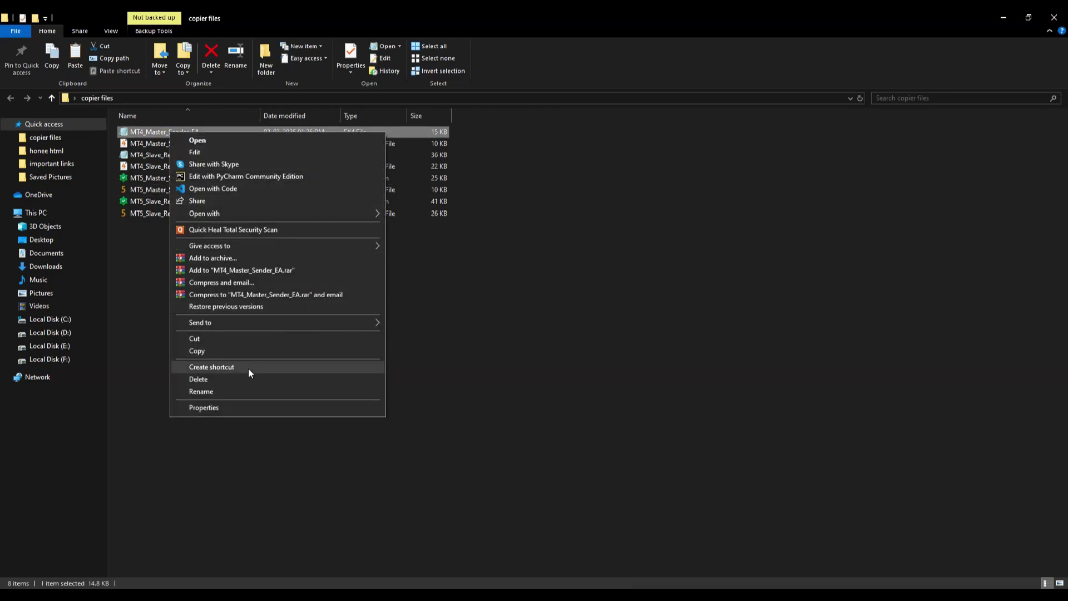
{"action": "left_click", "coordinate": [222, 351]}
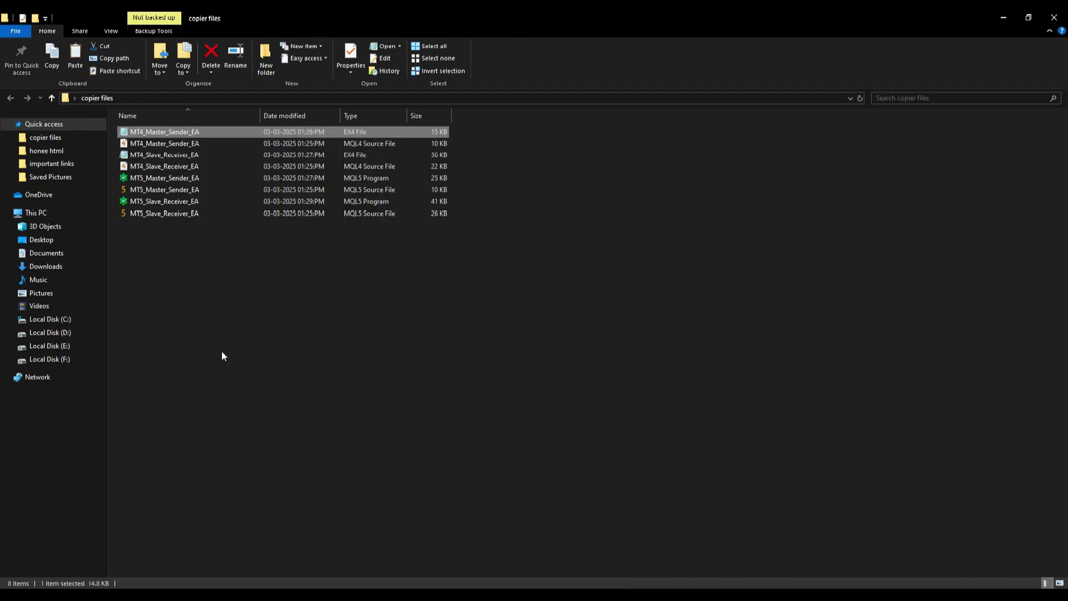
{"action": "key", "text": "super"}
{"action": "type", "text": "mt"}
{"action": "left_click", "coordinate": [189, 303]}
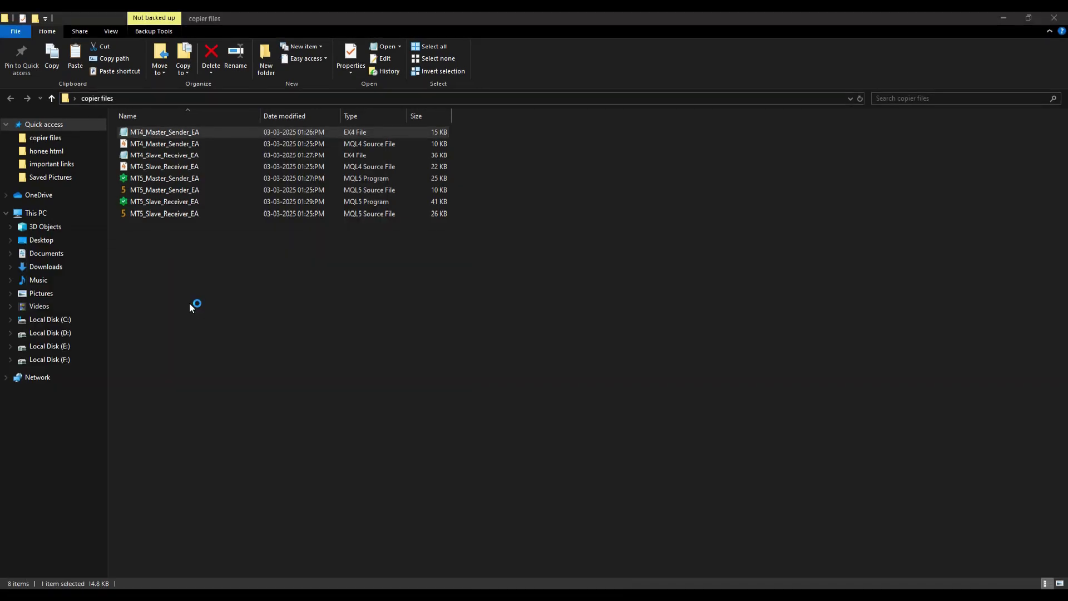
{"action": "left_click", "coordinate": [25, 35]}
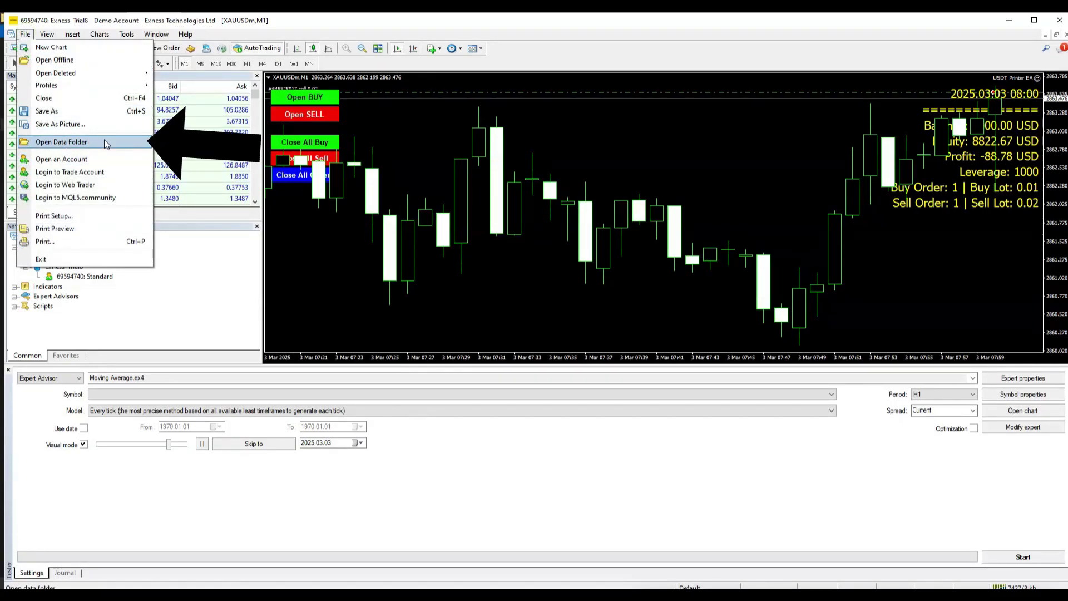
Step: Paste the sender EA into MetaTrader 4's MQL4\Experts data folder and close Explorer
{"action": "left_click", "coordinate": [66, 143]}
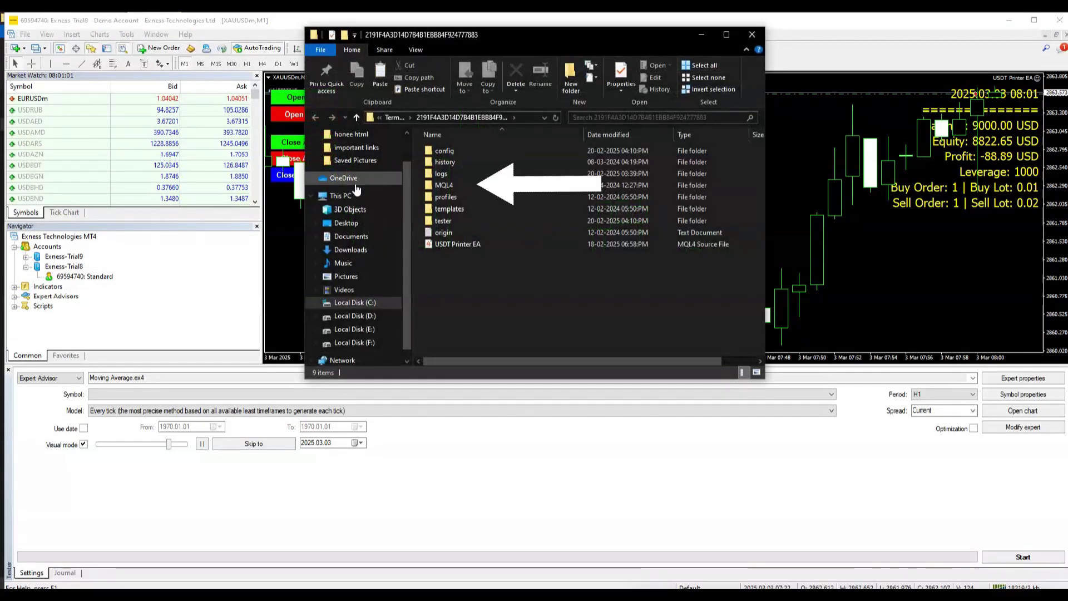
{"action": "double_click", "coordinate": [452, 187]}
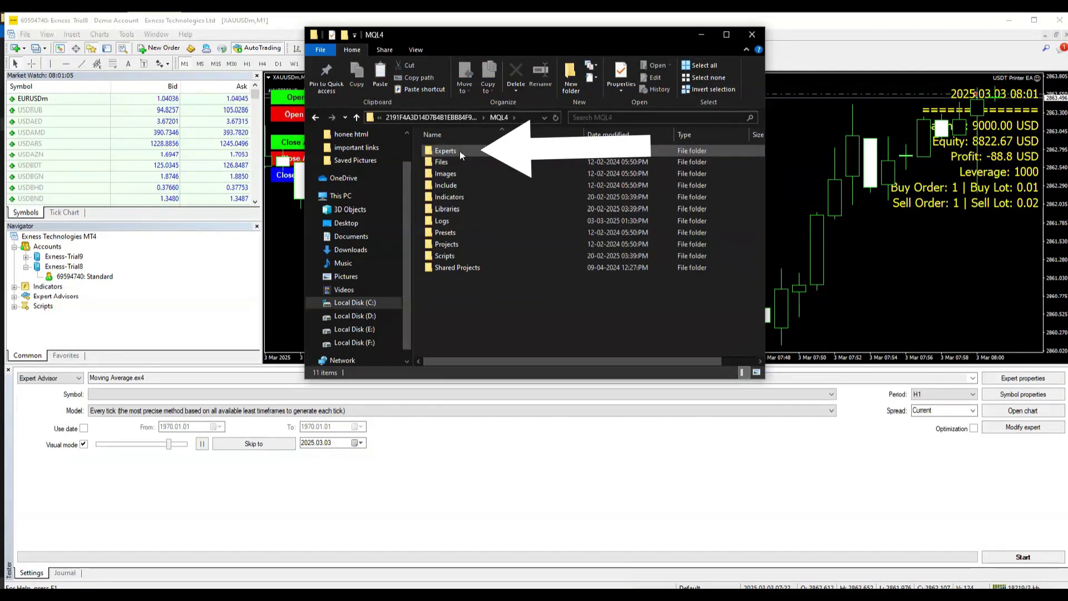
{"action": "double_click", "coordinate": [445, 151]}
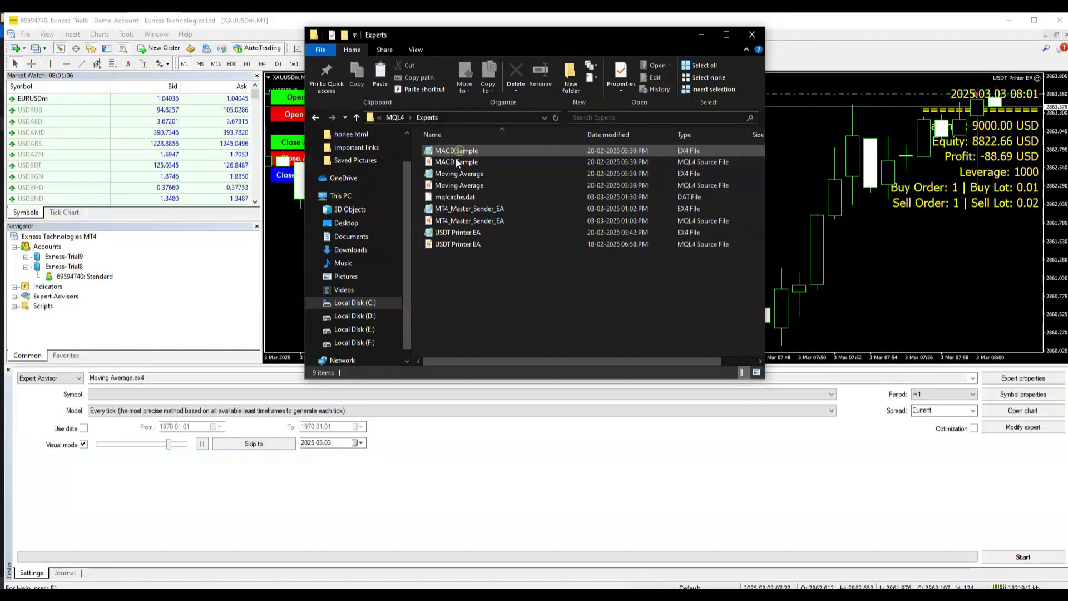
{"action": "right_click", "coordinate": [461, 293]}
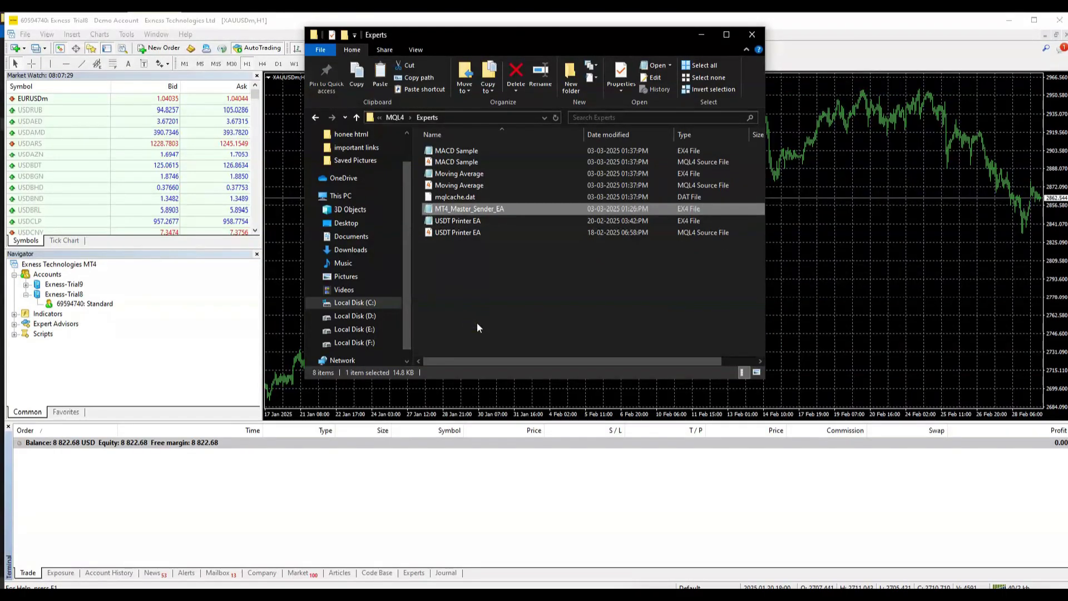
{"action": "left_click", "coordinate": [752, 35]}
Step: Refresh the Expert Advisors list and select MT4_Master_Sender_EA
{"action": "right_click", "coordinate": [56, 324]}
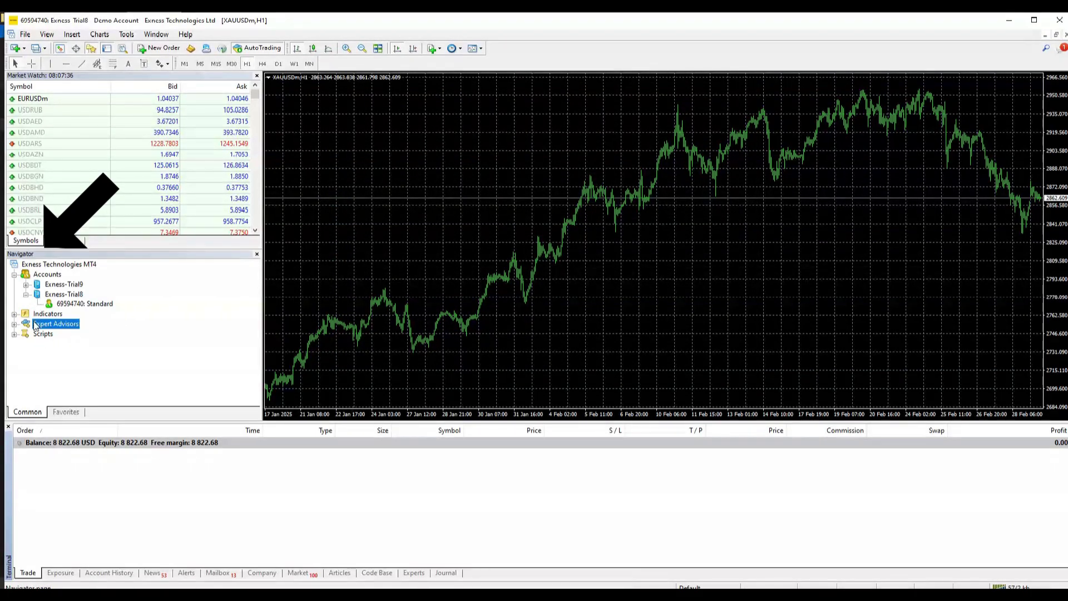
{"action": "left_click", "coordinate": [54, 367]}
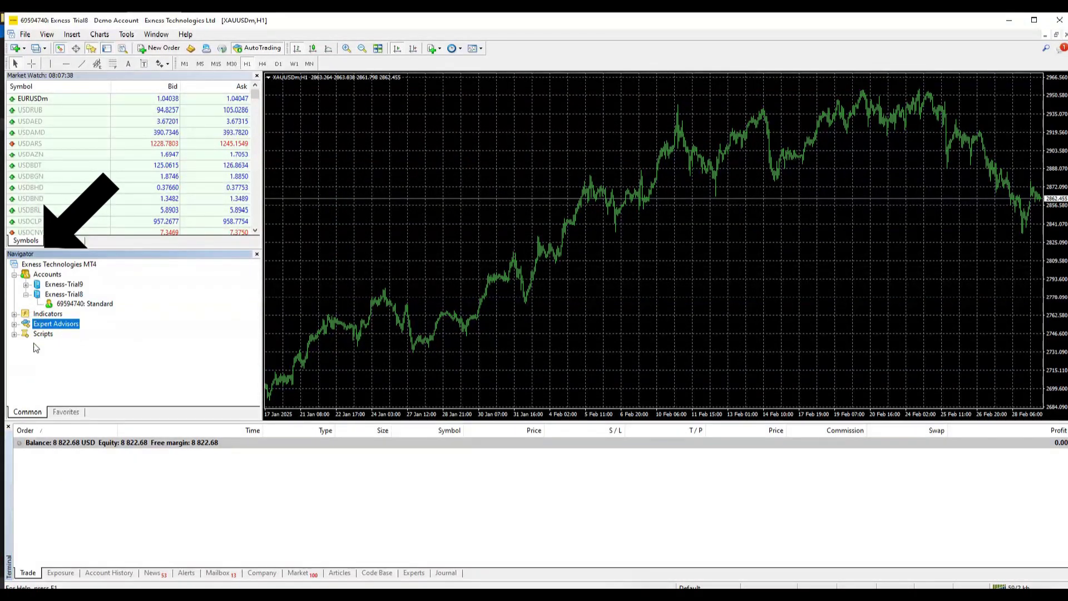
{"action": "left_click", "coordinate": [14, 325]}
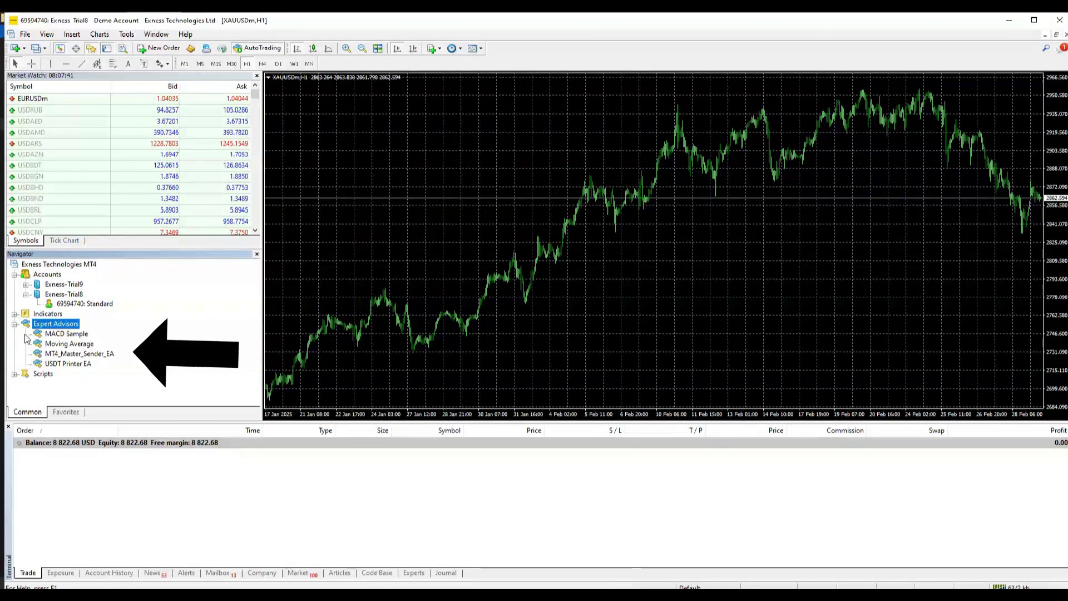
{"action": "left_click", "coordinate": [72, 357]}
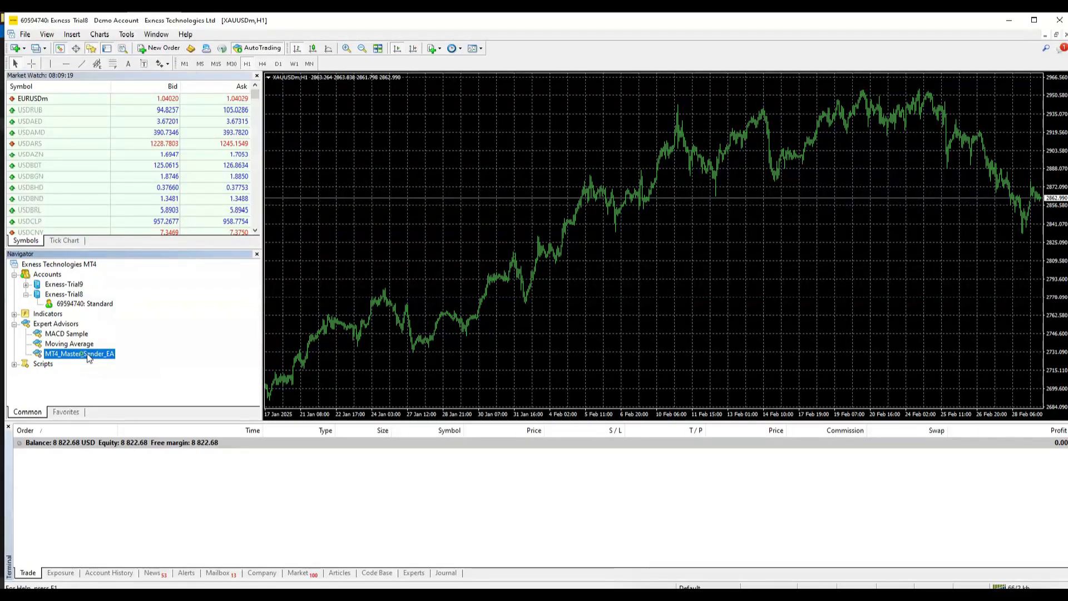
{"action": "left_click_drag", "start_coordinate": [409, 272], "coordinate": [409, 272]}
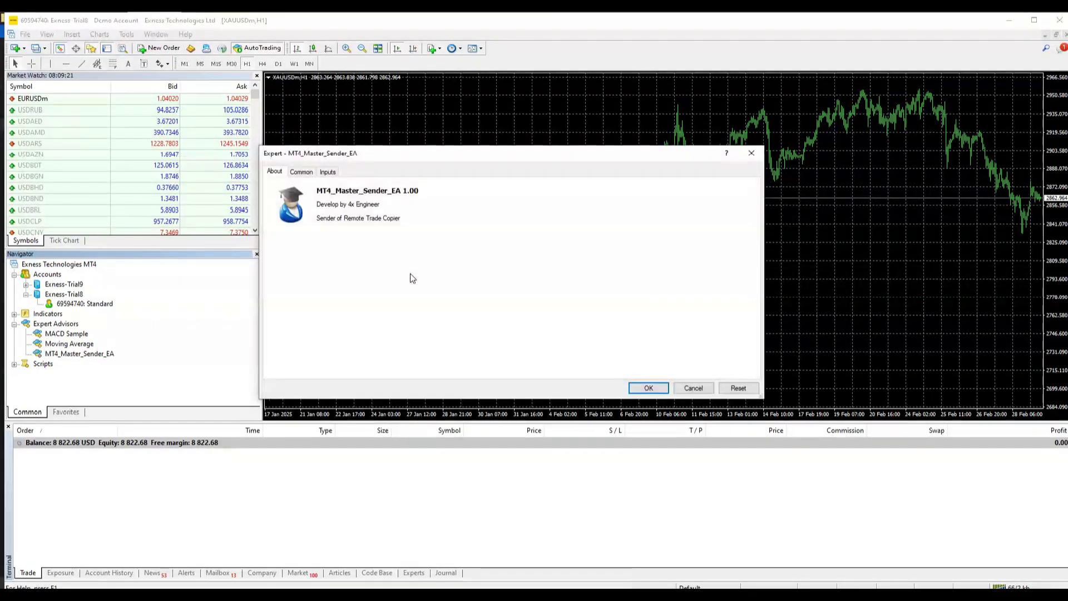
{"action": "left_click", "coordinate": [300, 172]}
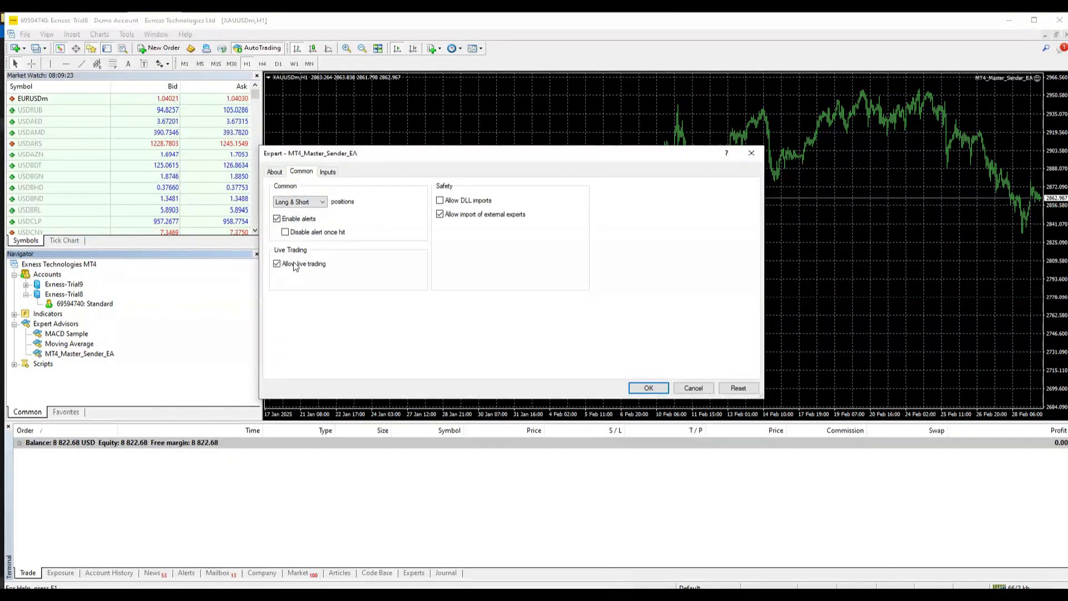
{"action": "left_click", "coordinate": [644, 388]}
{"action": "mouse_move", "coordinate": [120, 57]}
{"action": "left_mouse_down"}
{"action": "mouse_move", "coordinate": [189, 106]}
{"action": "mouse_move", "coordinate": [393, 179]}
{"action": "left_mouse_up"}
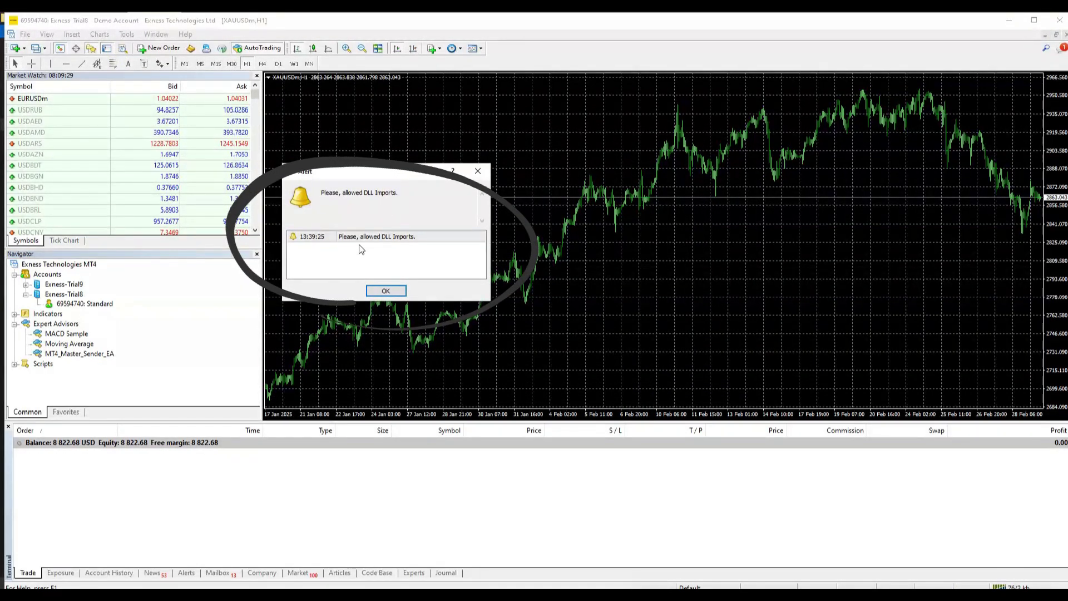
{"action": "left_click", "coordinate": [385, 291]}
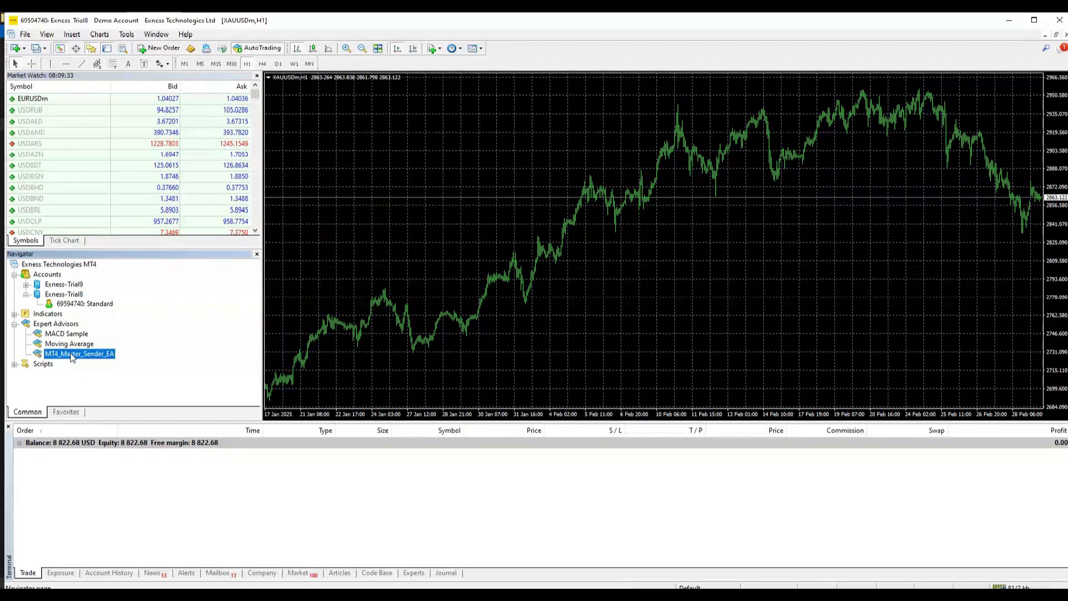
{"action": "left_click_drag", "start_coordinate": [70, 353], "coordinate": [381, 238]}
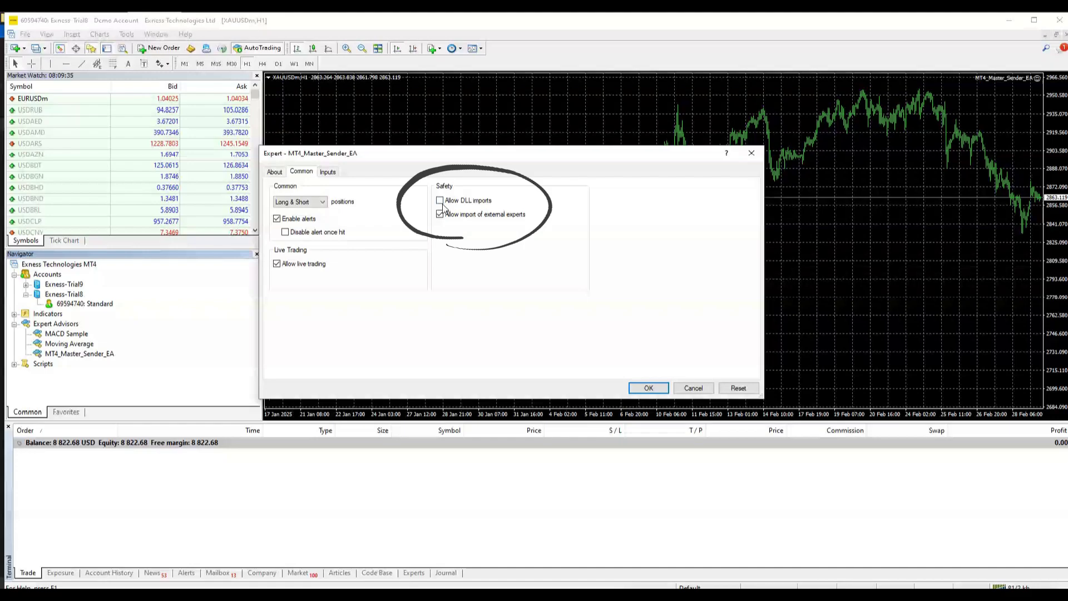
{"action": "left_click", "coordinate": [440, 201]}
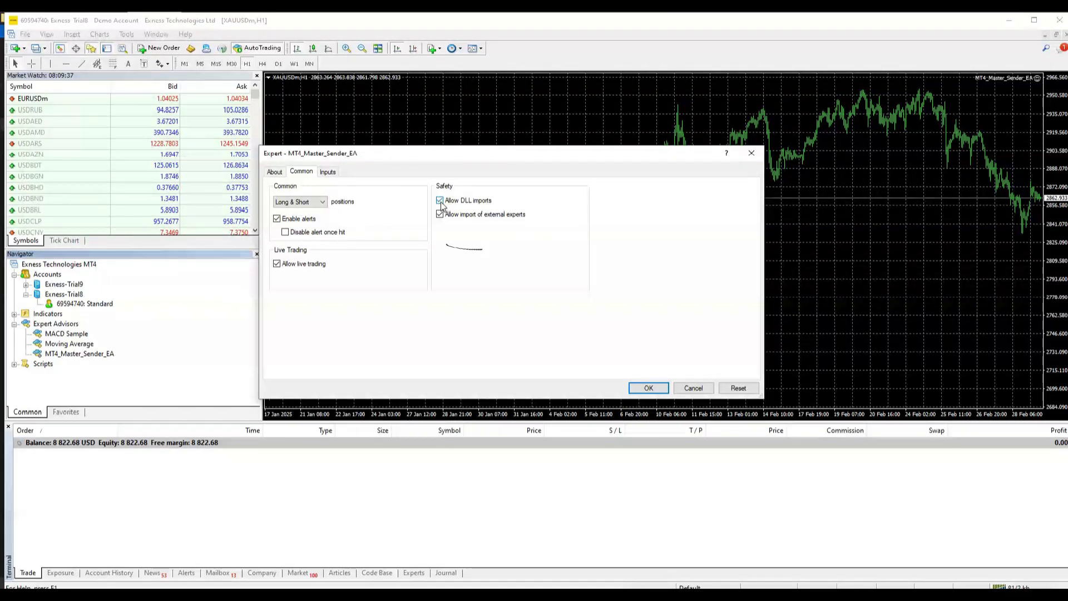
{"action": "left_click", "coordinate": [328, 172]}
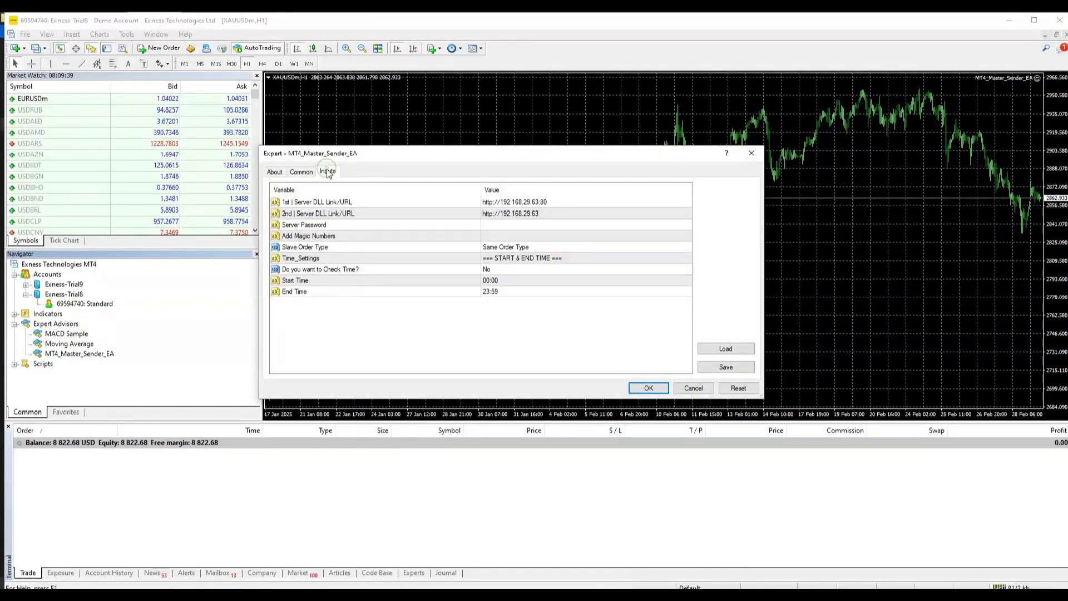
{"action": "left_click", "coordinate": [303, 203]}
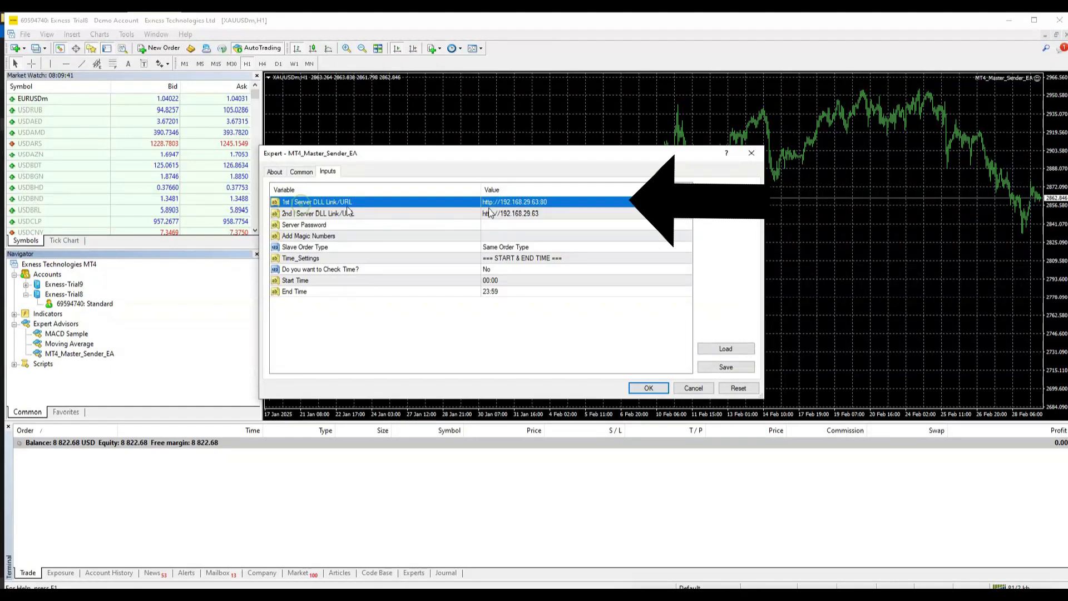
{"action": "left_click", "coordinate": [501, 202]}
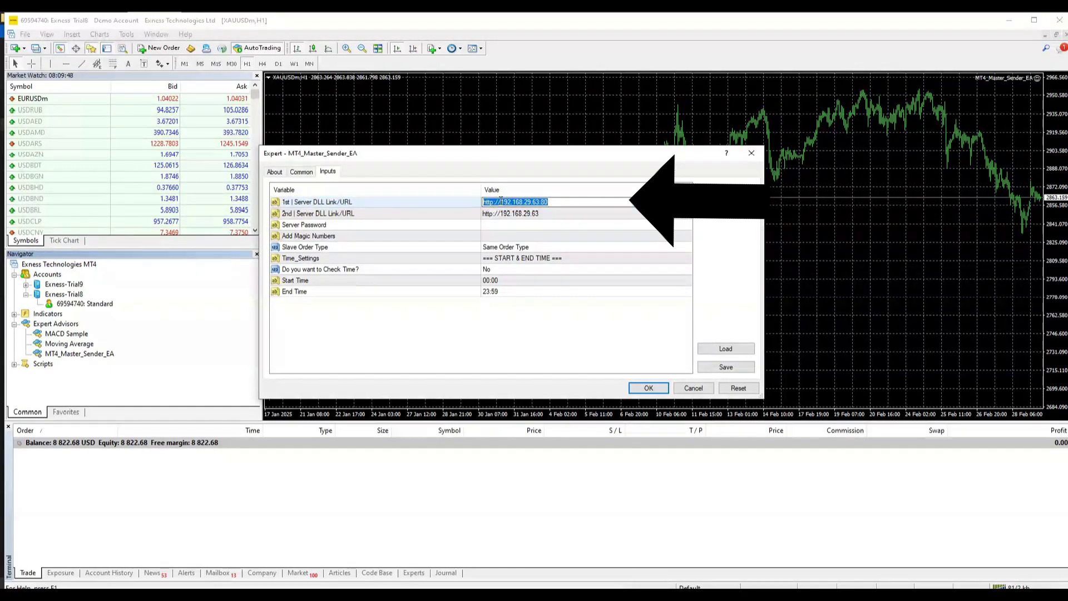
{"action": "key", "text": "Return"}
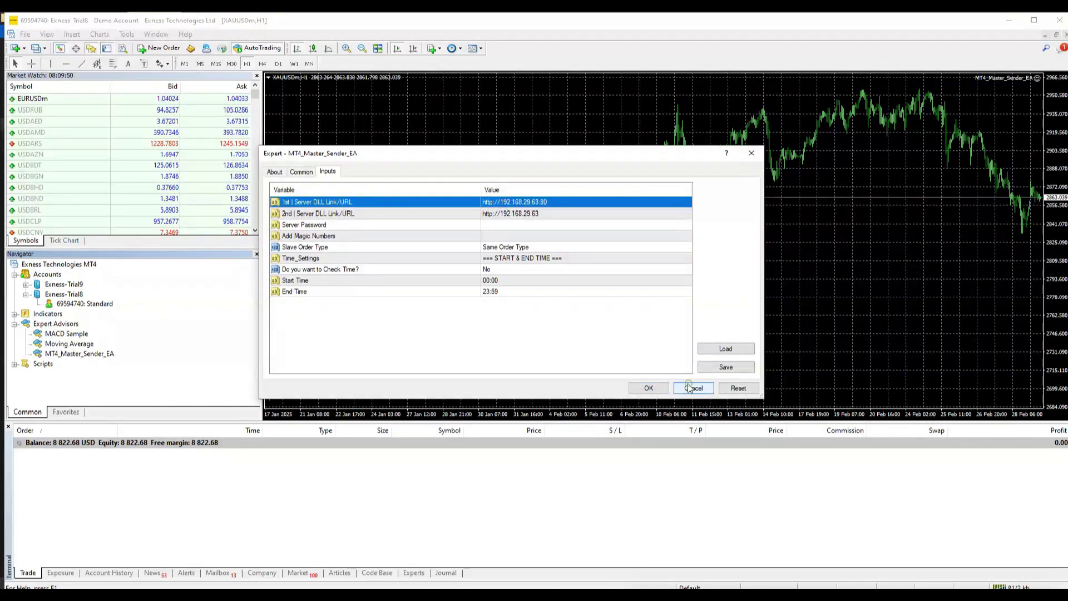
{"action": "left_click", "coordinate": [688, 389]}
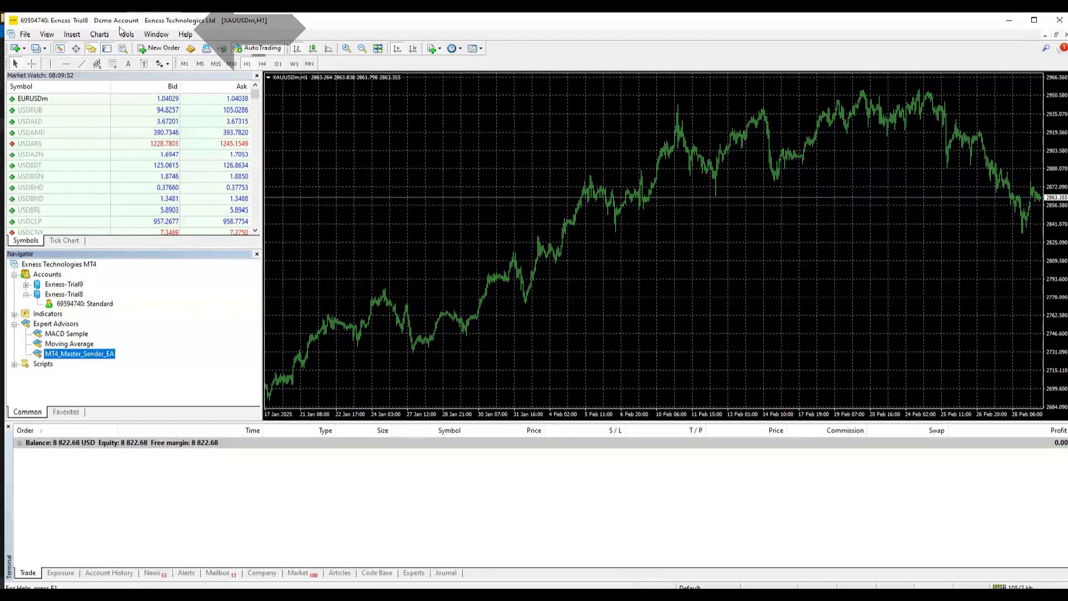
Step: Allow DLL imports and WebRequest, and keep automated trading on when the account or profile changes
{"action": "left_click", "coordinate": [125, 34]}
{"action": "left_click", "coordinate": [151, 108]}
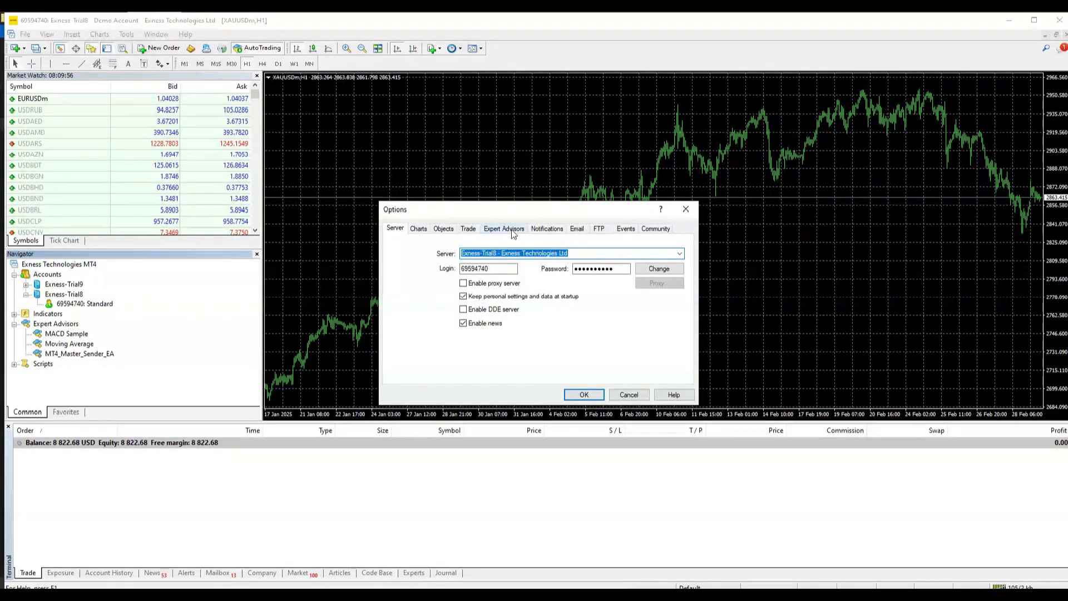
{"action": "left_click", "coordinate": [515, 231]}
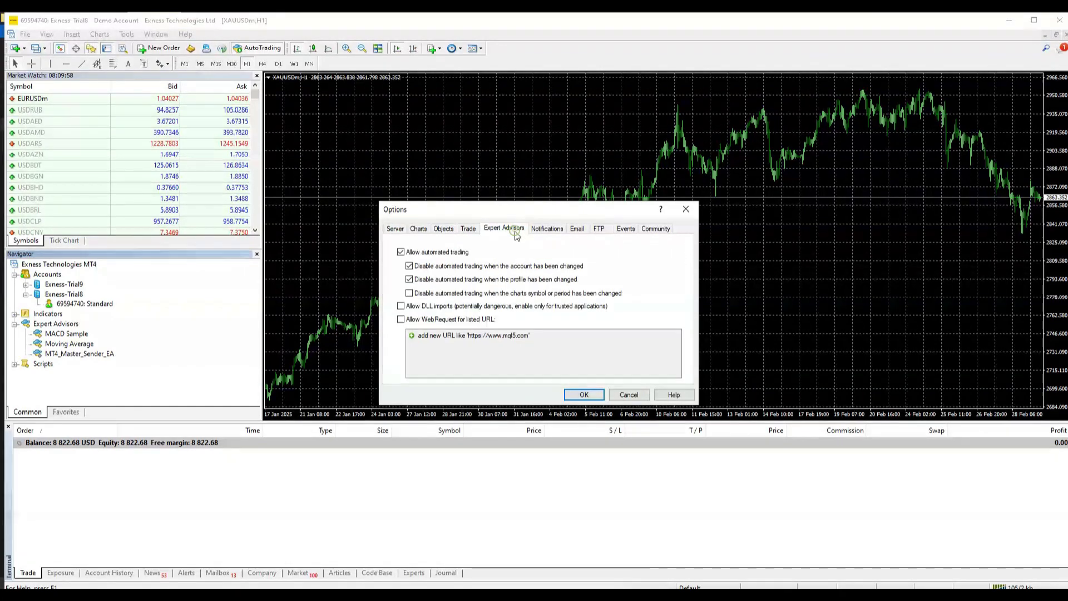
{"action": "left_click", "coordinate": [401, 319]}
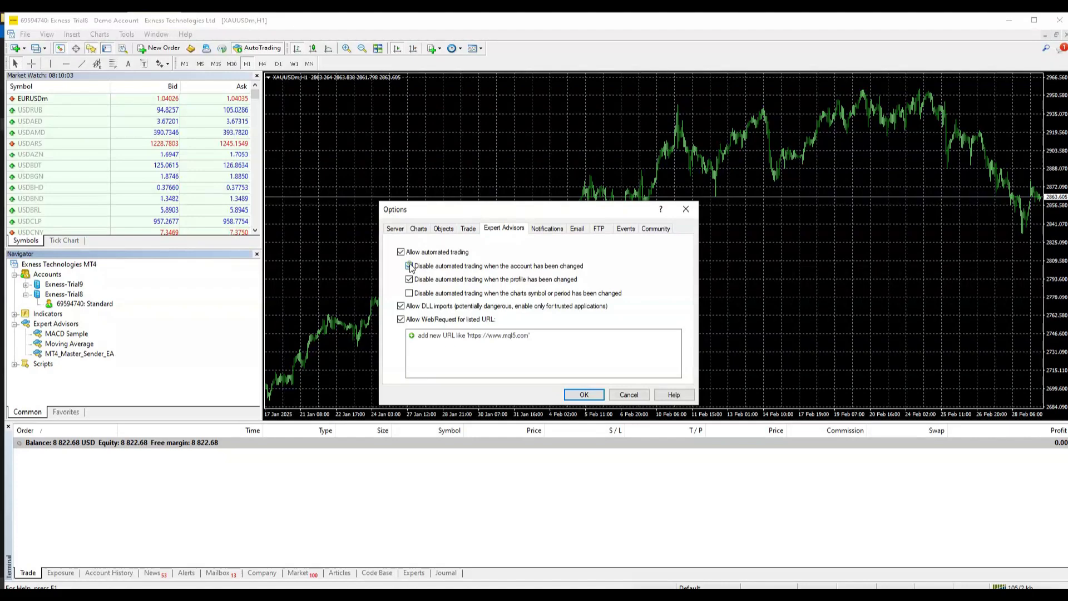
{"action": "left_click", "coordinate": [409, 266]}
{"action": "left_click", "coordinate": [409, 279]}
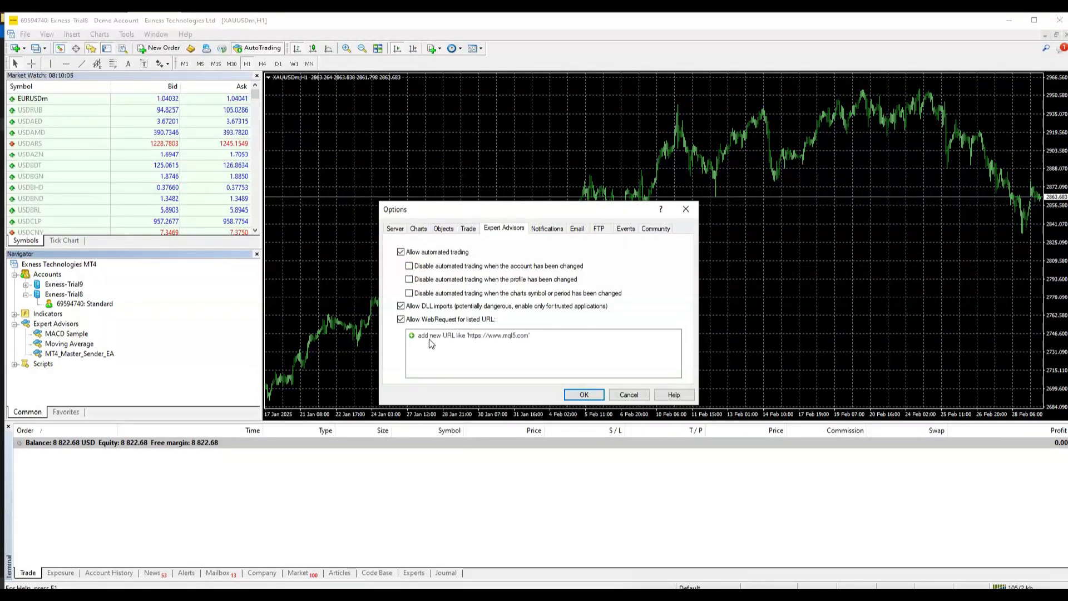
{"action": "left_click", "coordinate": [430, 339]}
{"action": "left_click", "coordinate": [432, 337]}
{"action": "key", "text": "ctrl+v"}
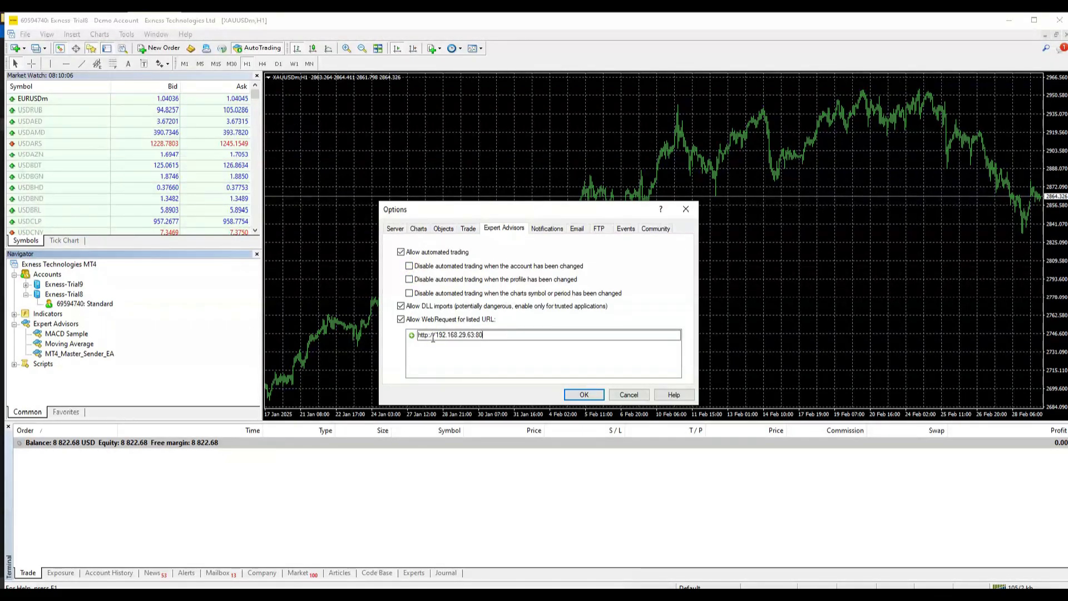
{"action": "left_click", "coordinate": [581, 394]}
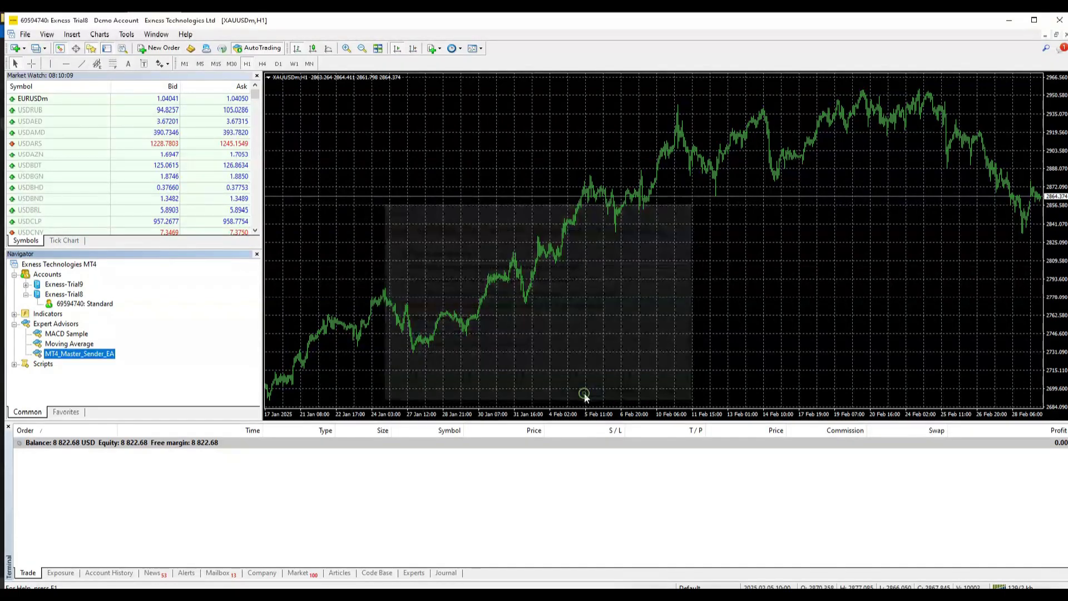
{"action": "left_click_drag", "start_coordinate": [112, 360], "coordinate": [455, 205]}
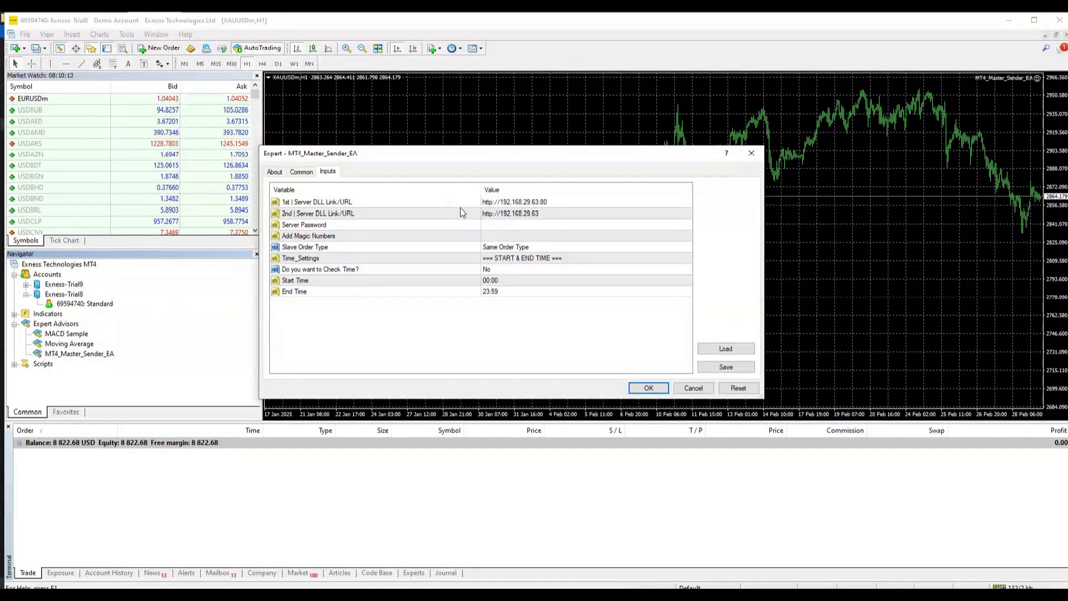
{"action": "left_click", "coordinate": [523, 212]}
{"action": "left_click", "coordinate": [523, 212]}
{"action": "key", "text": "ctrl+c"}
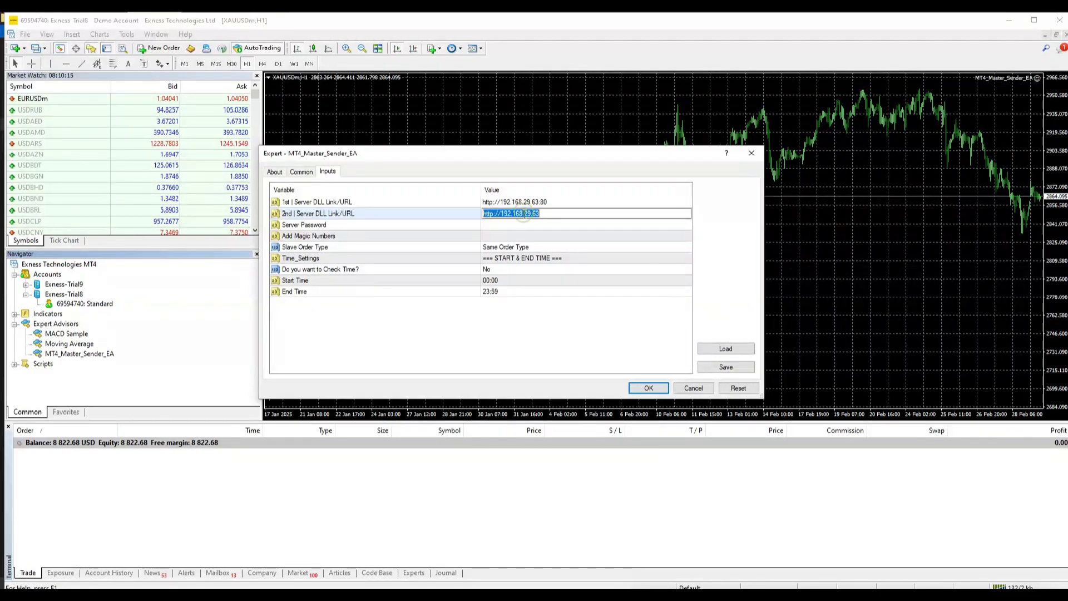
{"action": "left_click", "coordinate": [126, 34]}
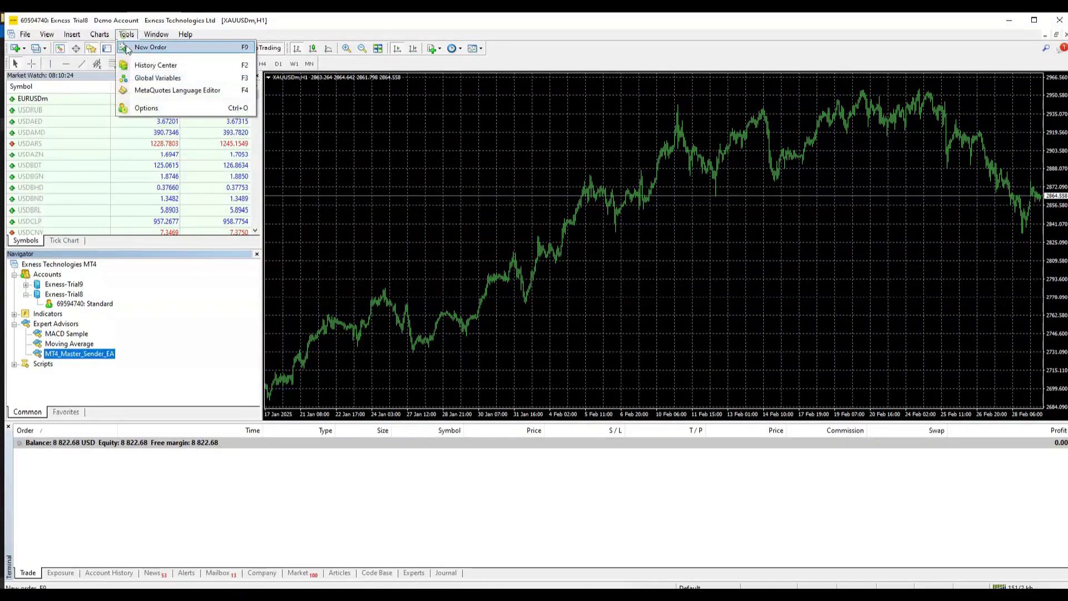
{"action": "left_click", "coordinate": [145, 108]}
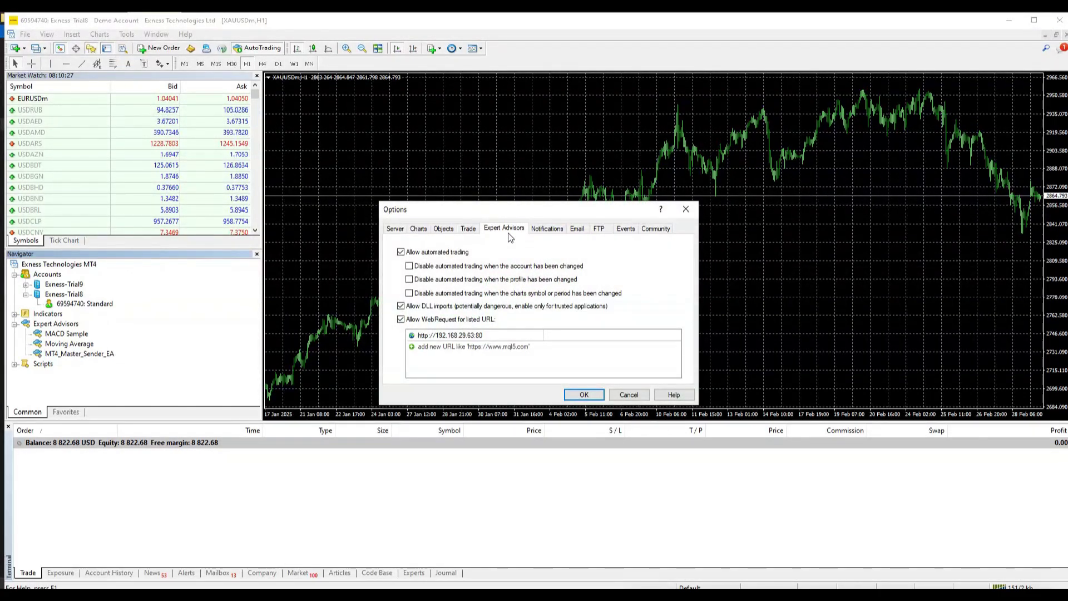
{"action": "left_click", "coordinate": [469, 346]}
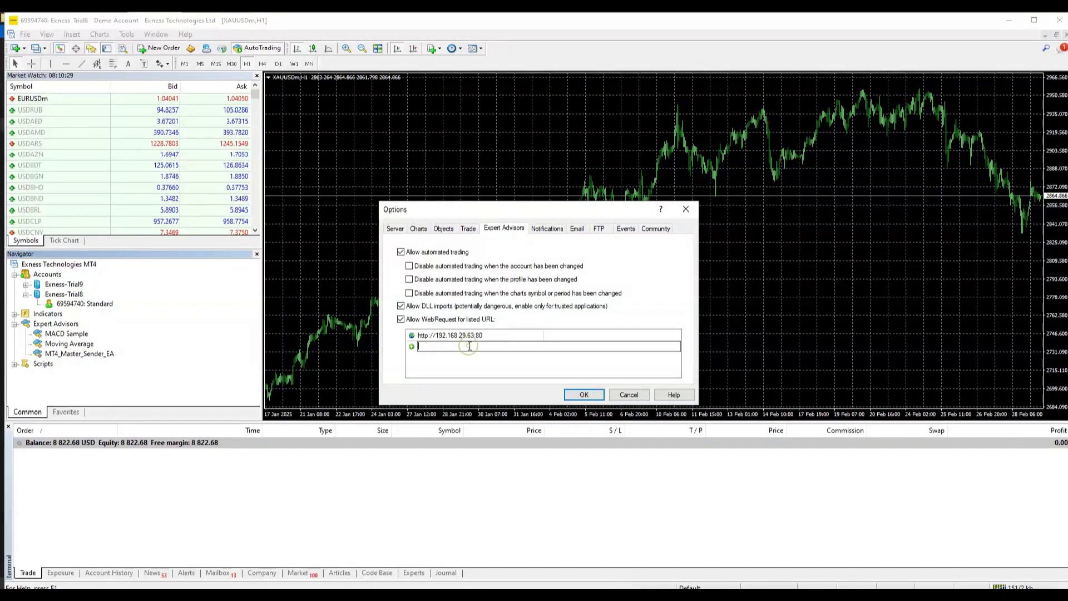
{"action": "key", "text": "ctrl+v"}
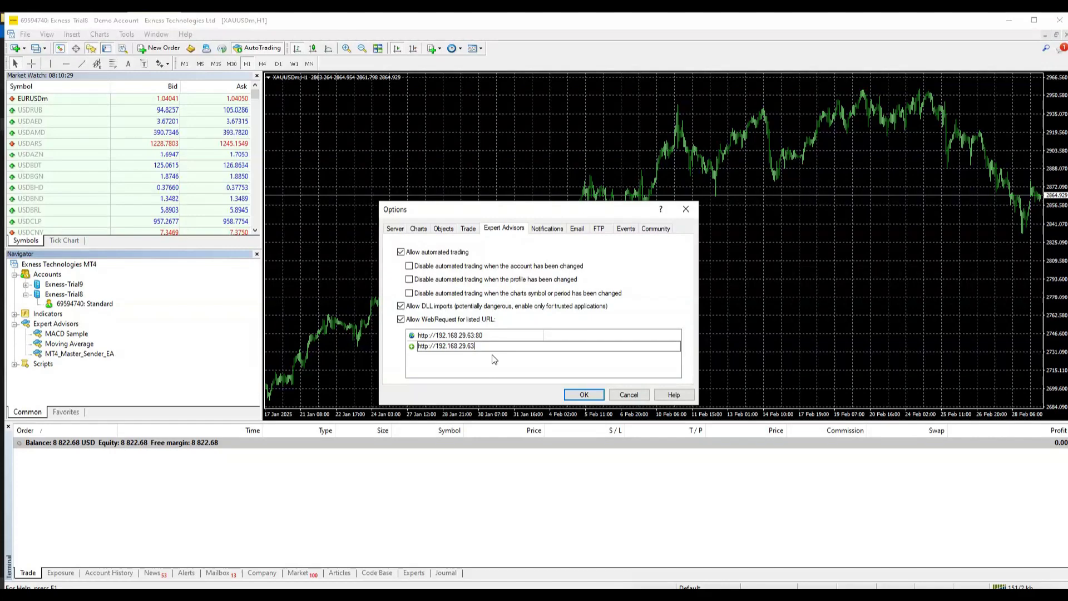
{"action": "left_click", "coordinate": [588, 393]}
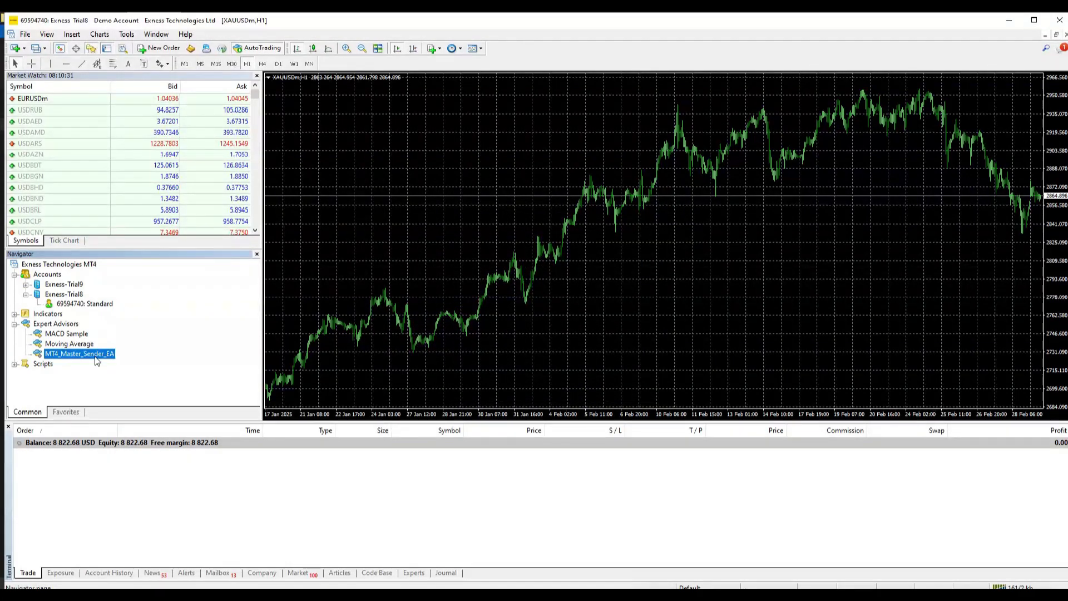
Step: Attach MT4_Master_Sender_EA to the XAUUSDm chart and enter the server password
{"action": "left_click_drag", "start_coordinate": [89, 352], "coordinate": [435, 215]}
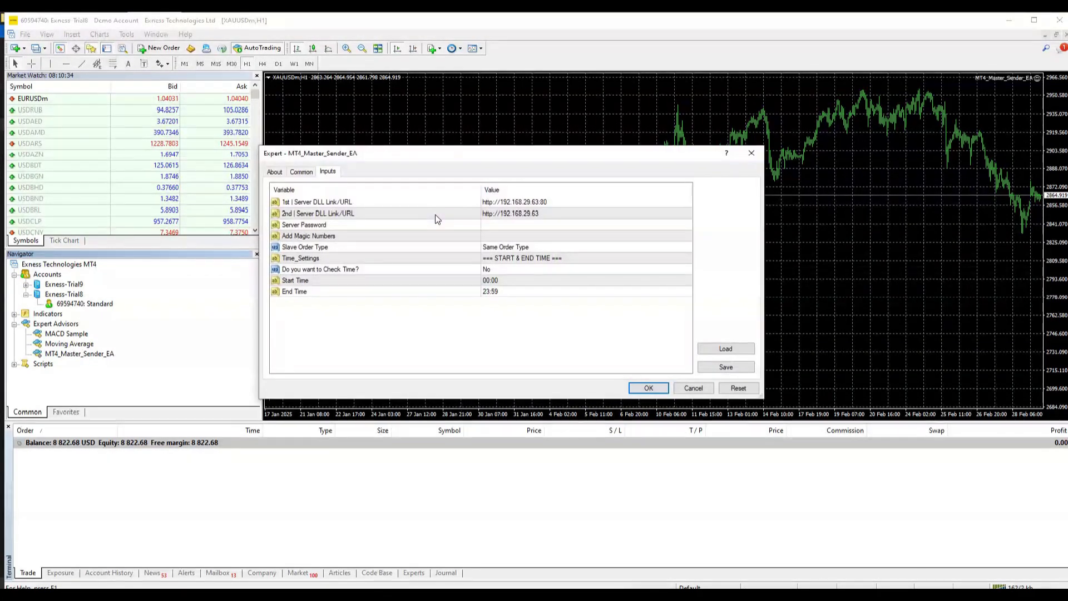
{"action": "left_click", "coordinate": [512, 224]}
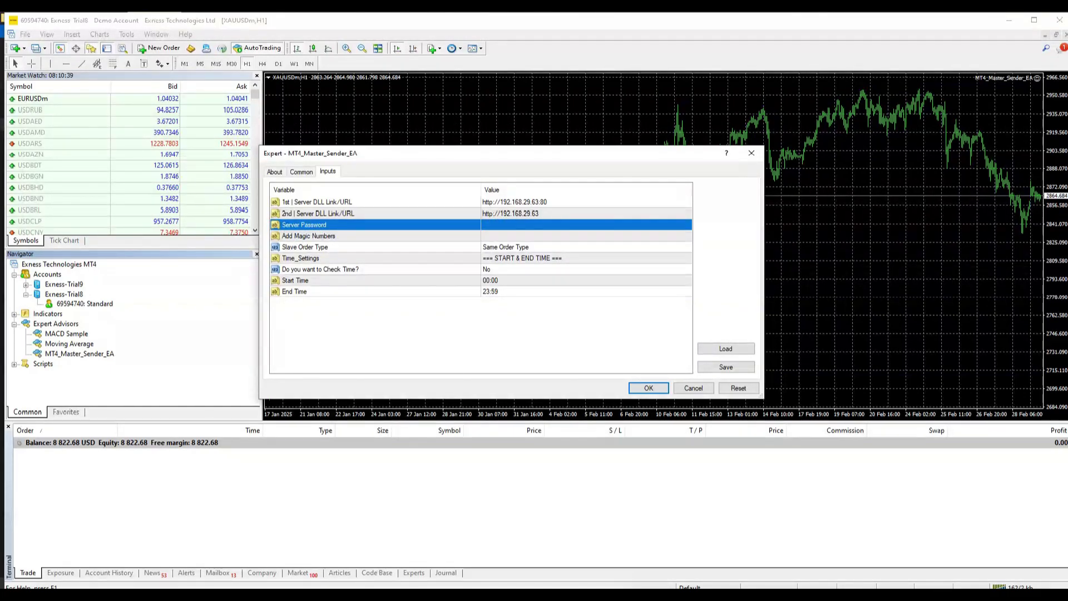
{"action": "type", "text": "123456"}
{"action": "key", "text": "Tab"}
Step: Enter a value in Add Magic Numbers, then clear it so the field is empty
{"action": "type", "text": "1"}
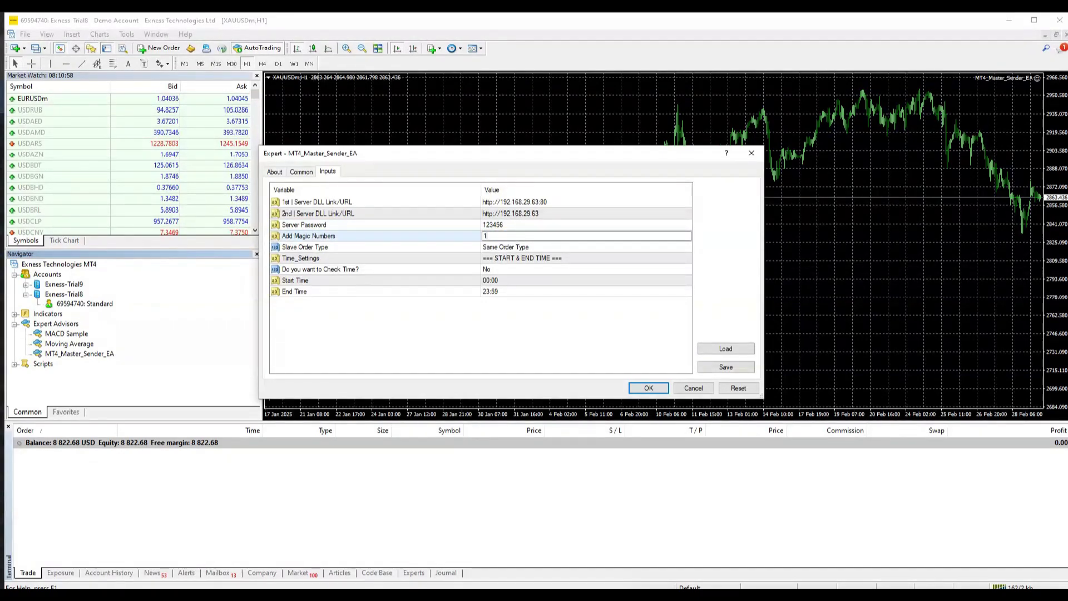
{"action": "key", "text": "BackSpace"}
{"action": "key", "text": "BackSpace"}
{"action": "key", "text": "BackSpace"}
{"action": "key", "text": "BackSpace"}
{"action": "key", "text": "BackSpace"}
{"action": "key", "text": "BackSpace"}
{"action": "key", "text": "BackSpace"}
{"action": "key", "text": "BackSpace"}
{"action": "type", "text": "3,123"}
{"action": "left_click", "coordinate": [536, 281]}
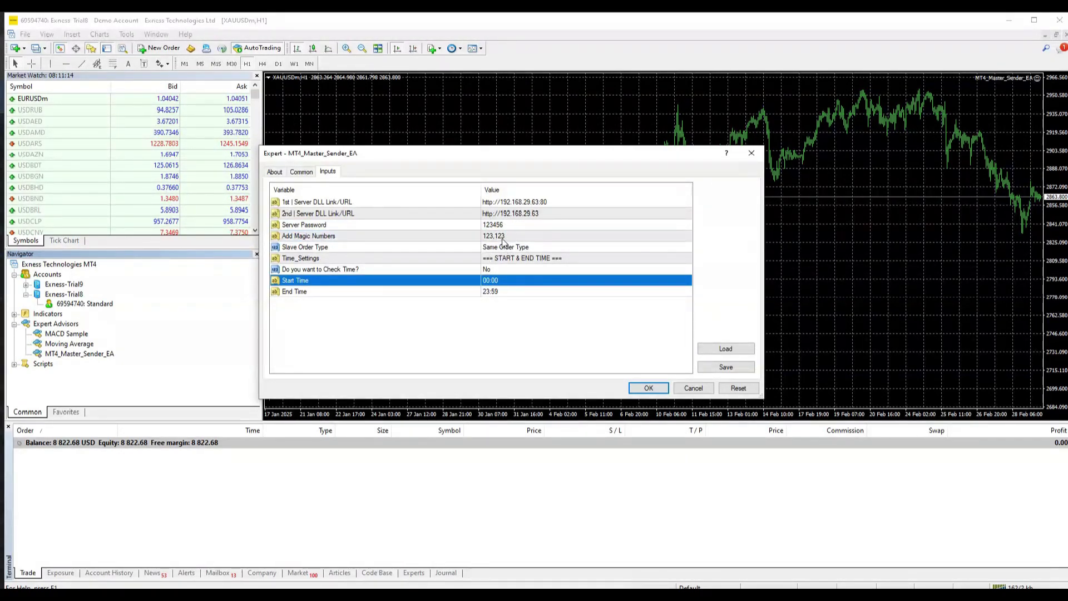
{"action": "double_click", "coordinate": [503, 236]}
{"action": "key", "text": "BackSpace"}
{"action": "left_click", "coordinate": [516, 259]}
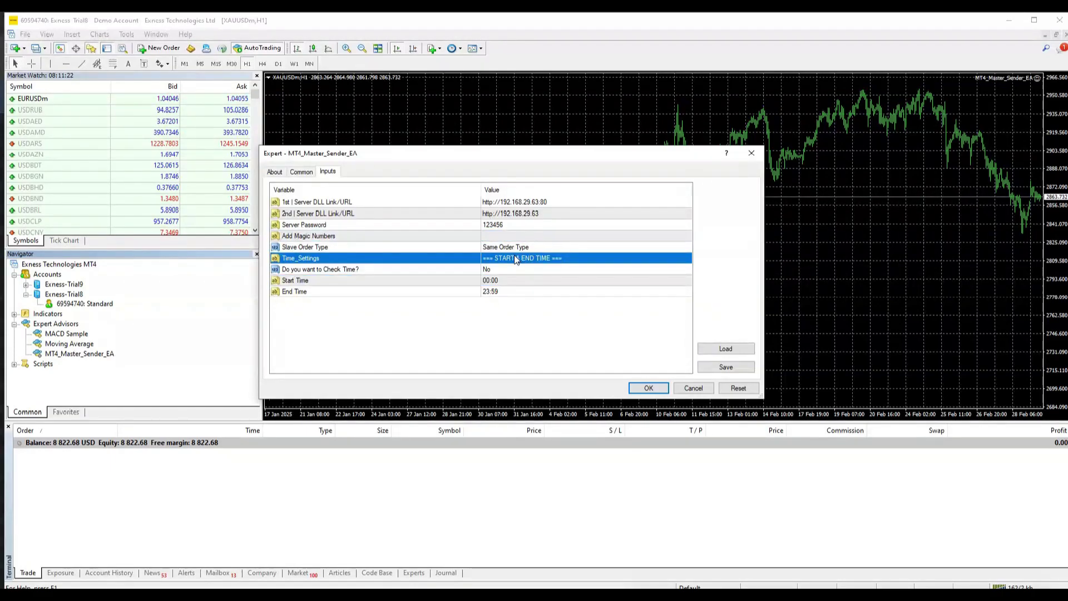
Step: Try Opposite Order Type, then set Slave Order Type back to Same Order Type
{"action": "left_click", "coordinate": [317, 248]}
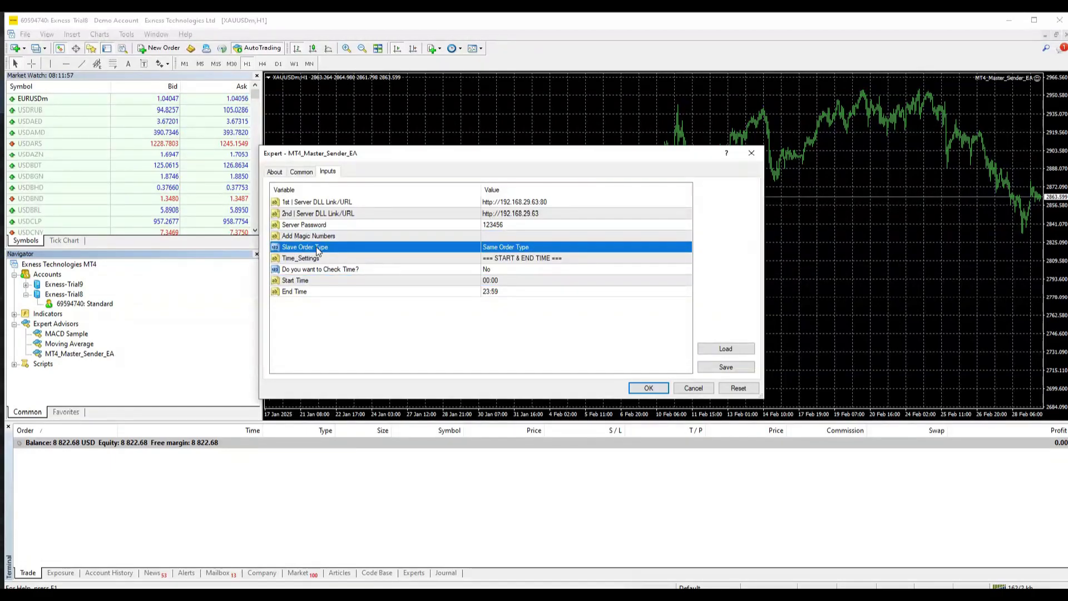
{"action": "left_click", "coordinate": [531, 245]}
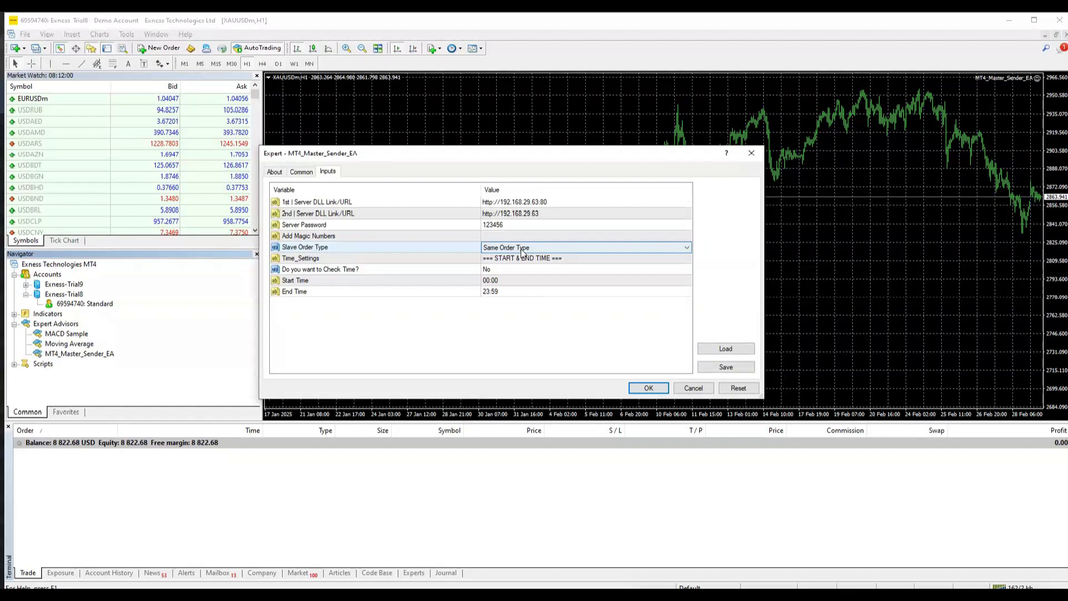
{"action": "left_click", "coordinate": [522, 249]}
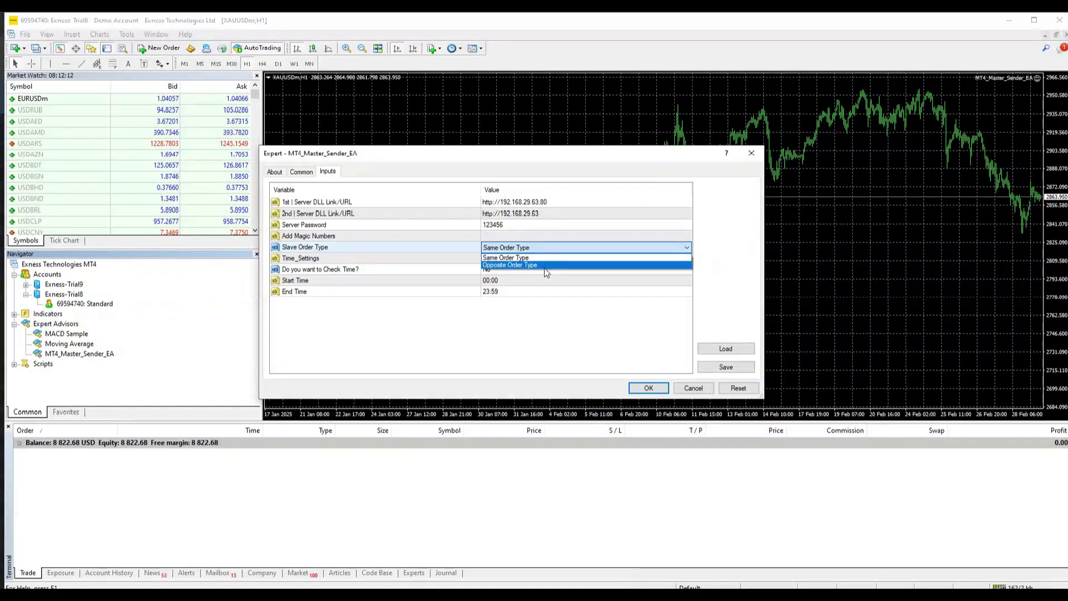
{"action": "left_click", "coordinate": [544, 266]}
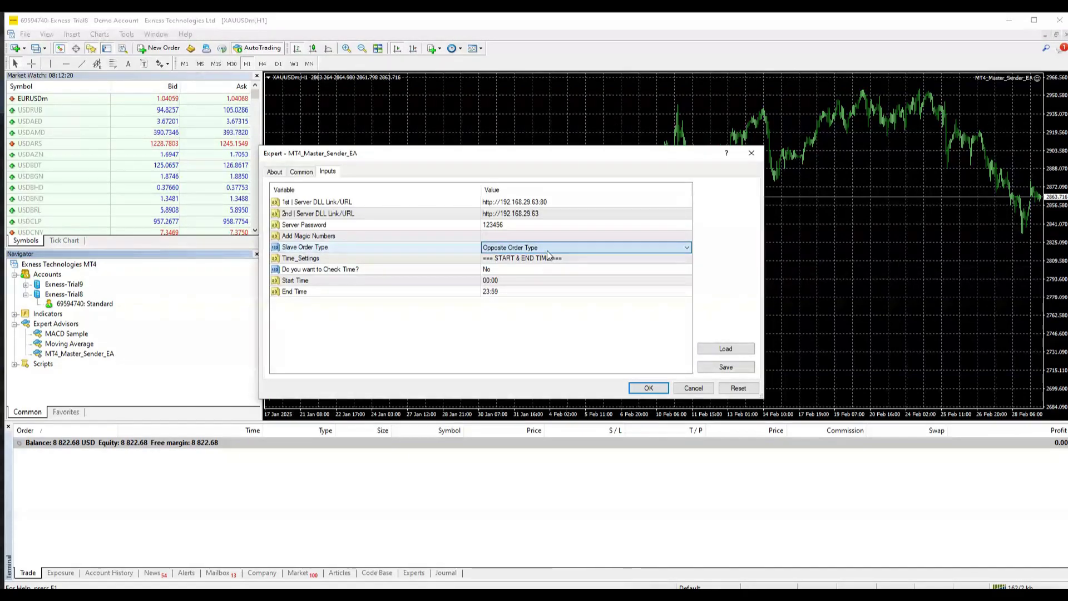
{"action": "left_click", "coordinate": [529, 248]}
{"action": "left_click", "coordinate": [512, 259]}
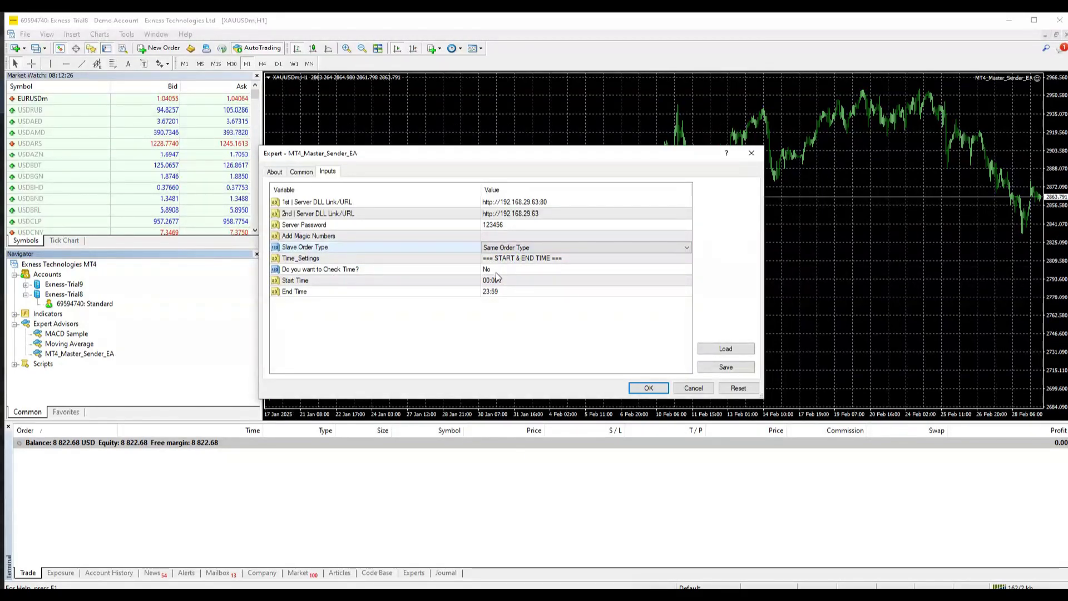
{"action": "left_click", "coordinate": [495, 273]}
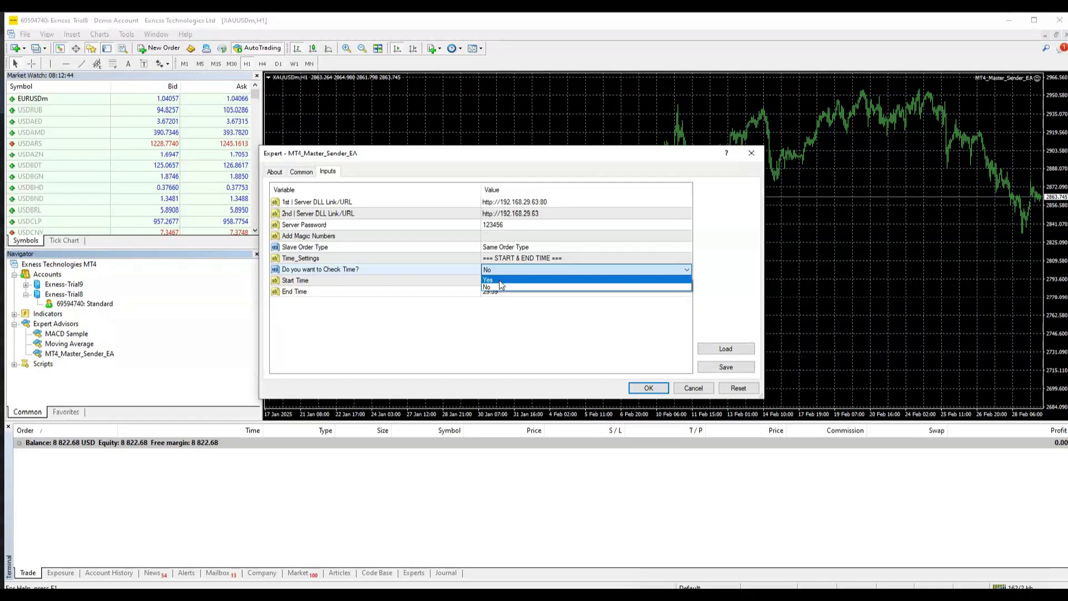
Step: Set Check Time to Yes with Start Time 07:00 and End Time 13, then apply the EA settings
{"action": "left_click", "coordinate": [500, 282]}
{"action": "double_click", "coordinate": [486, 281]}
{"action": "key", "text": "BackSpace"}
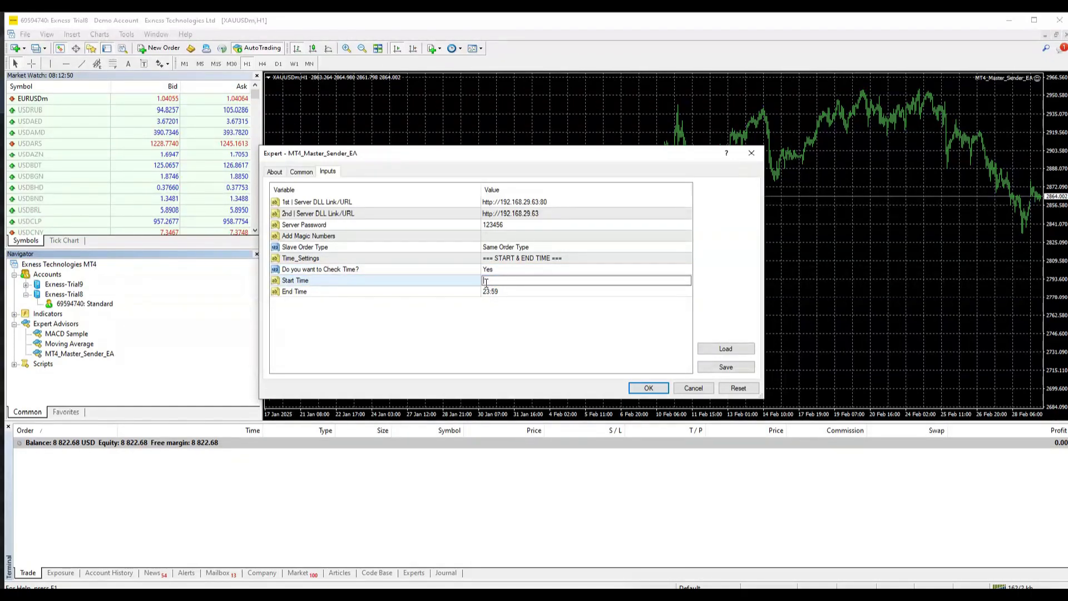
{"action": "type", "text": "07:00"}
{"action": "double_click", "coordinate": [503, 291]}
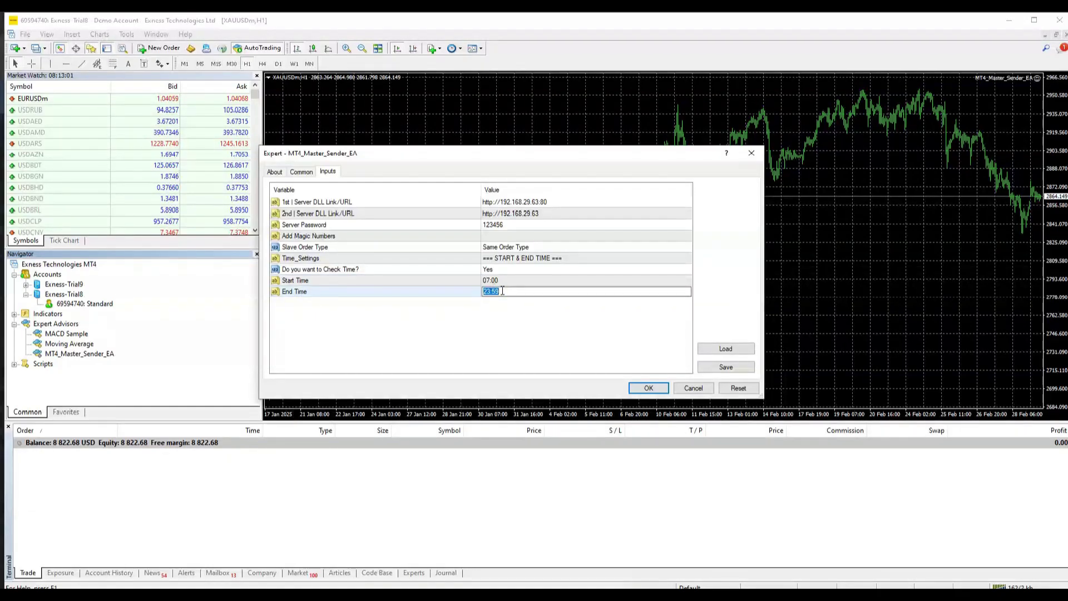
{"action": "type", "text": "13:00"}
{"action": "left_click", "coordinate": [490, 299]}
{"action": "left_click", "coordinate": [645, 388]}
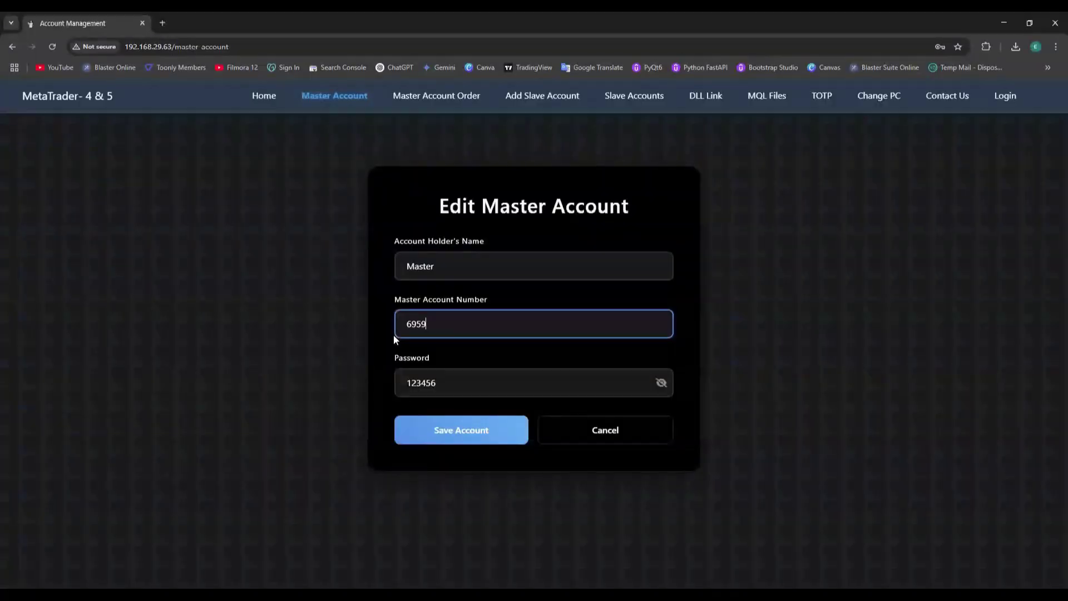
Step: Save the master account in the web panel, then reattach MT4_Master_Sender_EA with its server password
{"action": "type", "text": "4740"}
{"action": "left_click", "coordinate": [460, 439]}
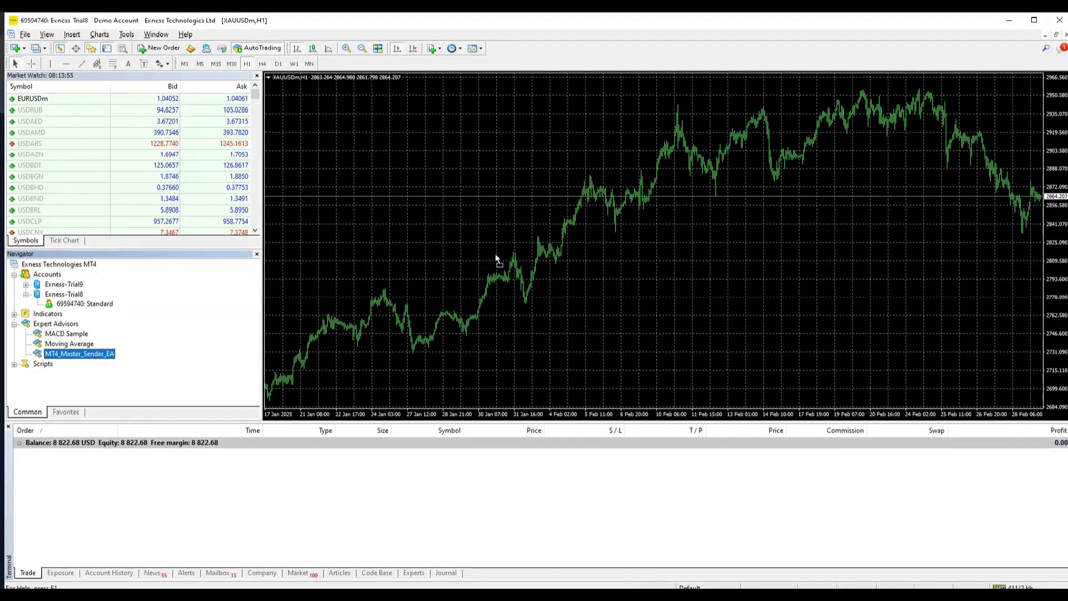
{"action": "left_click_drag", "start_coordinate": [495, 254], "coordinate": [496, 254]}
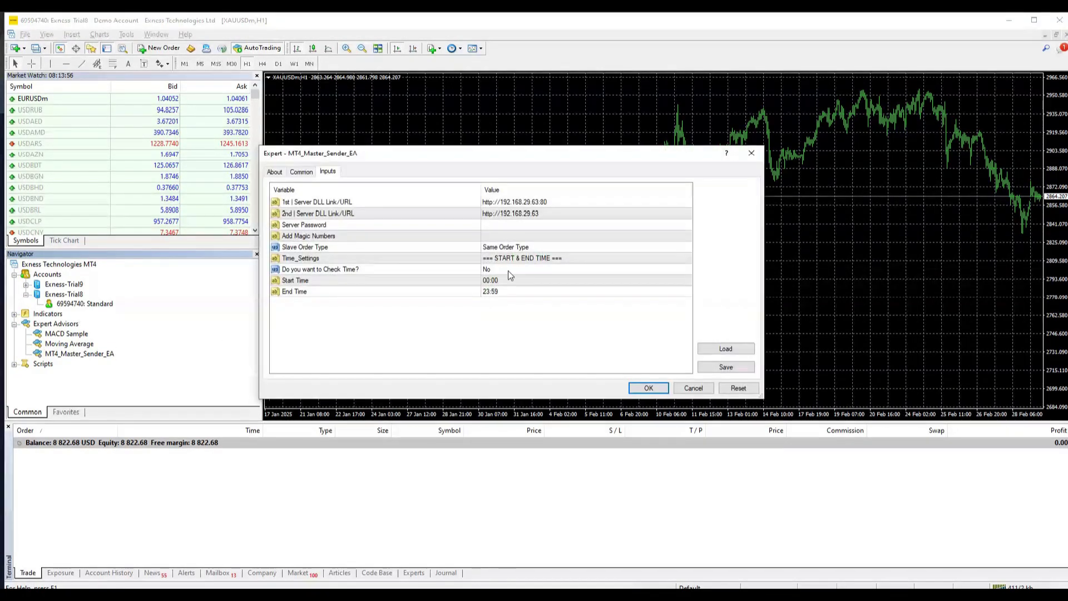
{"action": "double_click", "coordinate": [492, 225]}
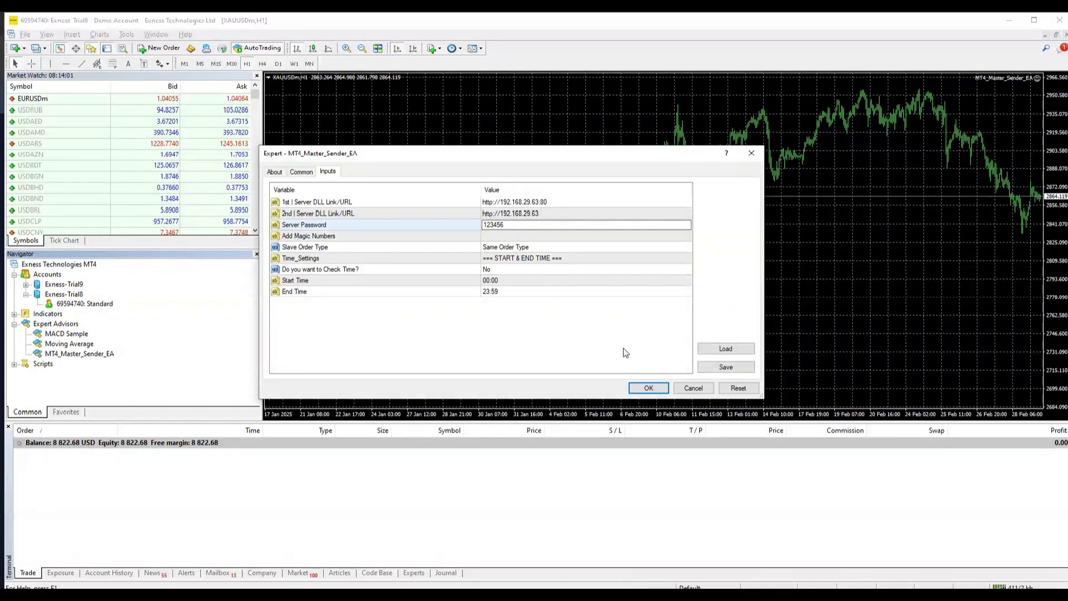
{"action": "key", "text": "Return"}
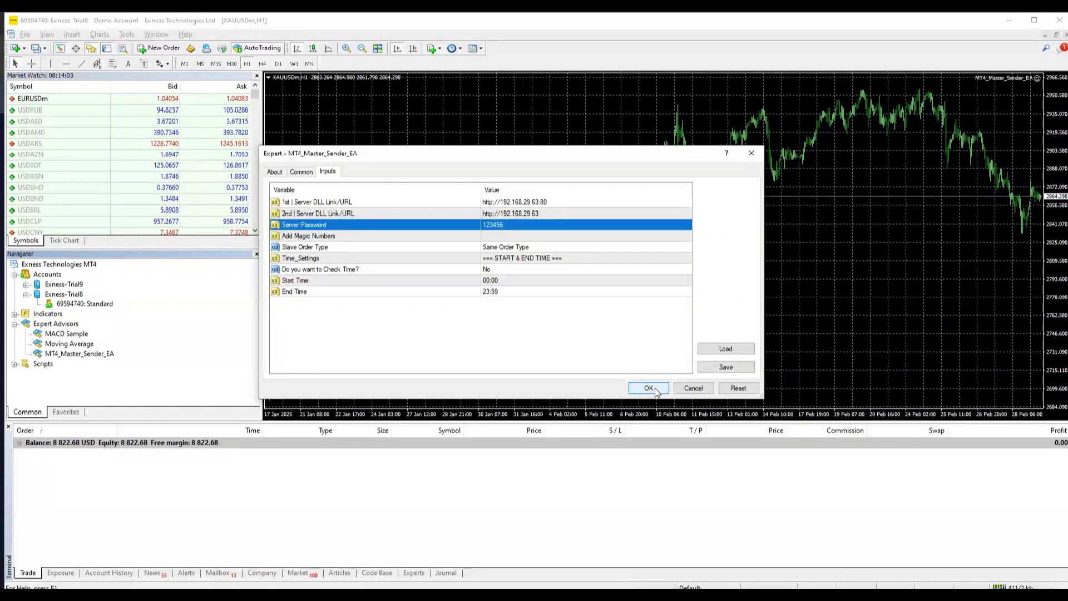
{"action": "left_click", "coordinate": [649, 389]}
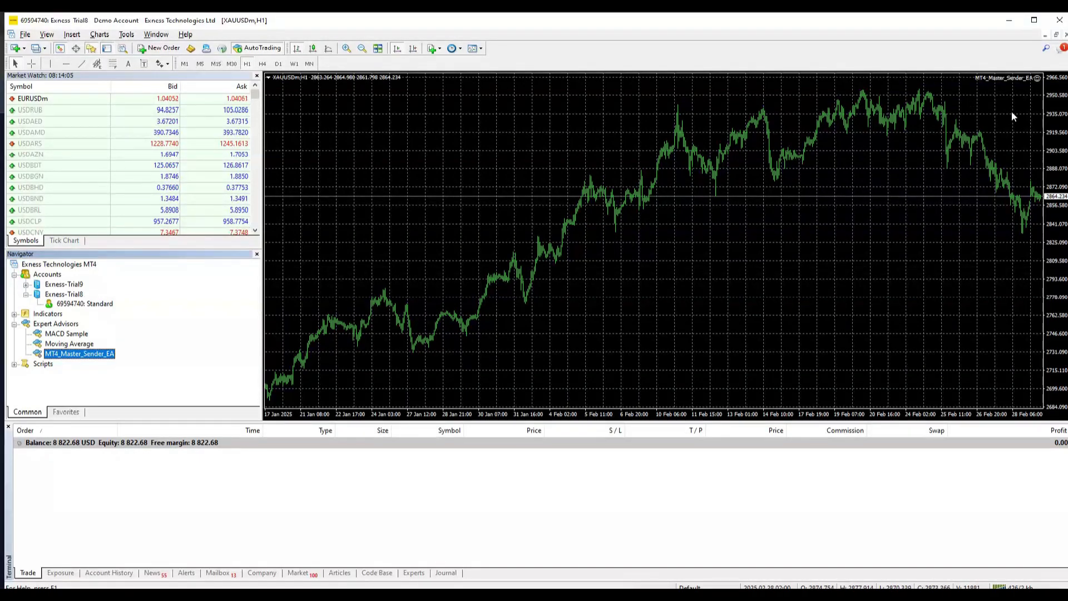
Step: Turn off the grid on the MetaTrader 4 chart
{"action": "right_click", "coordinate": [709, 183]}
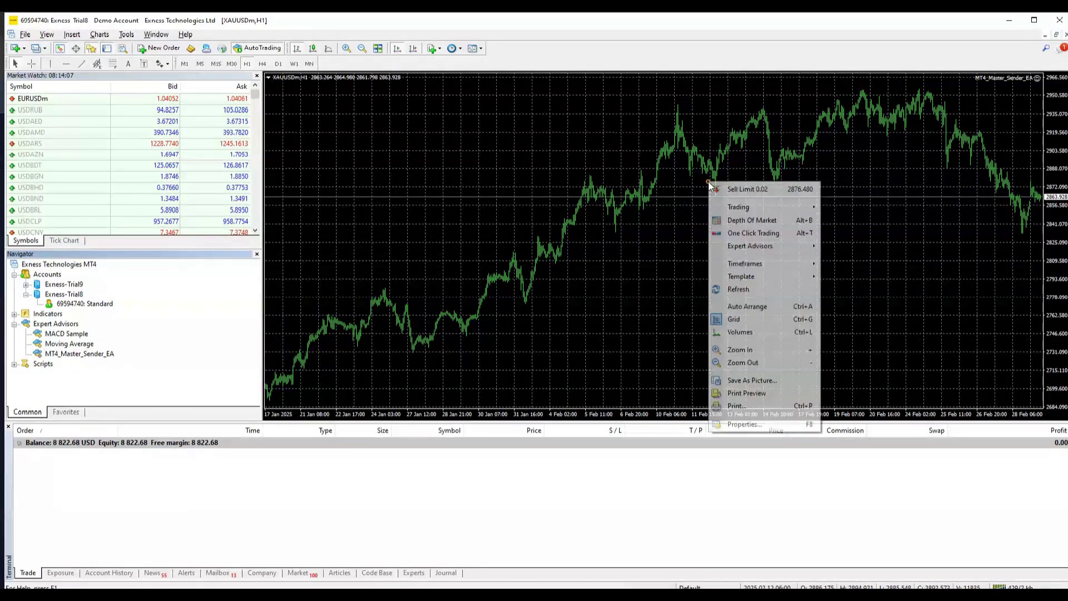
{"action": "left_click", "coordinate": [744, 319]}
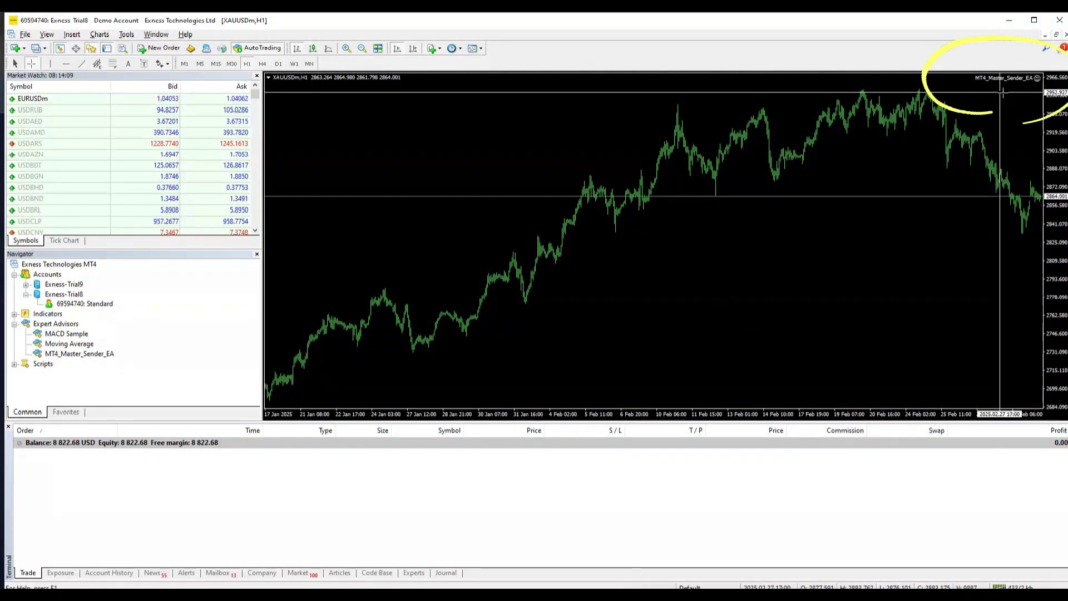
{"action": "left_click_drag", "start_coordinate": [971, 88], "coordinate": [960, 96]}
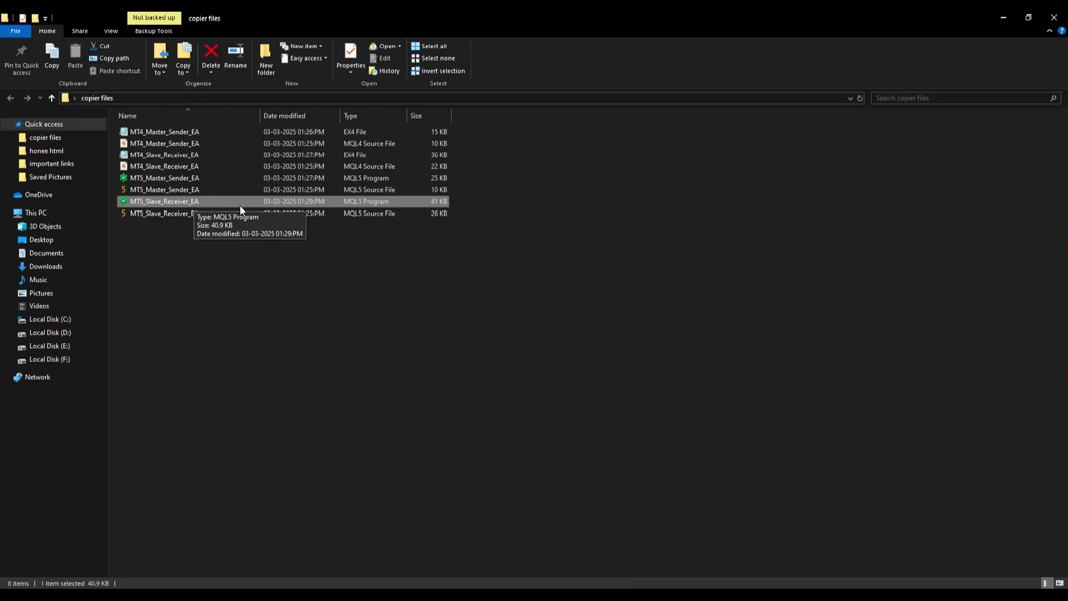
Step: Copy the MT5_Slave_Receiver_EA file and open the MetaTrader 5 data folder
{"action": "right_click", "coordinate": [172, 202]}
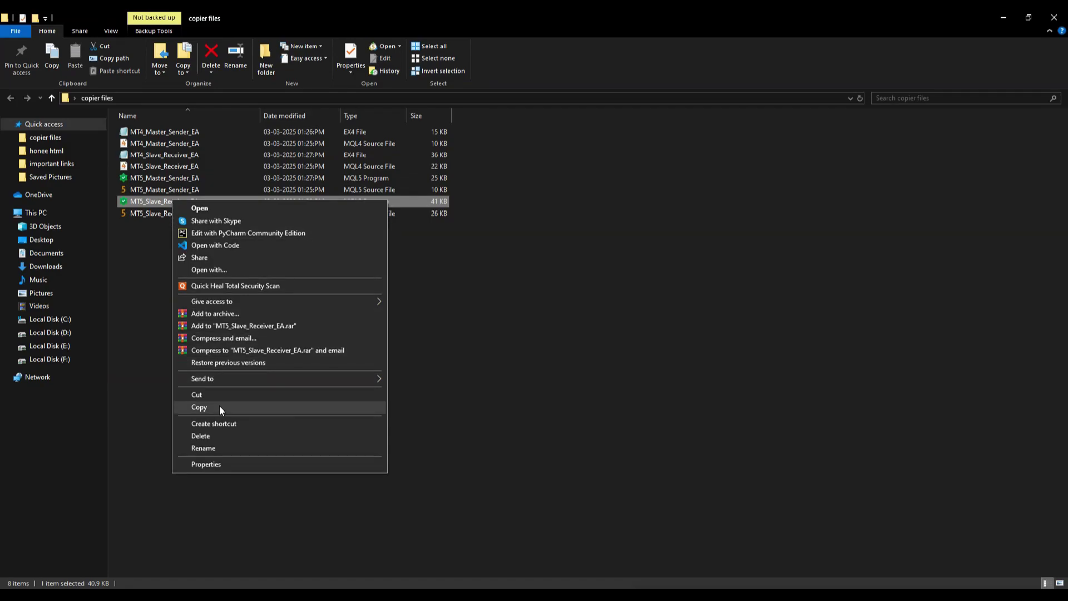
{"action": "left_click", "coordinate": [199, 407]}
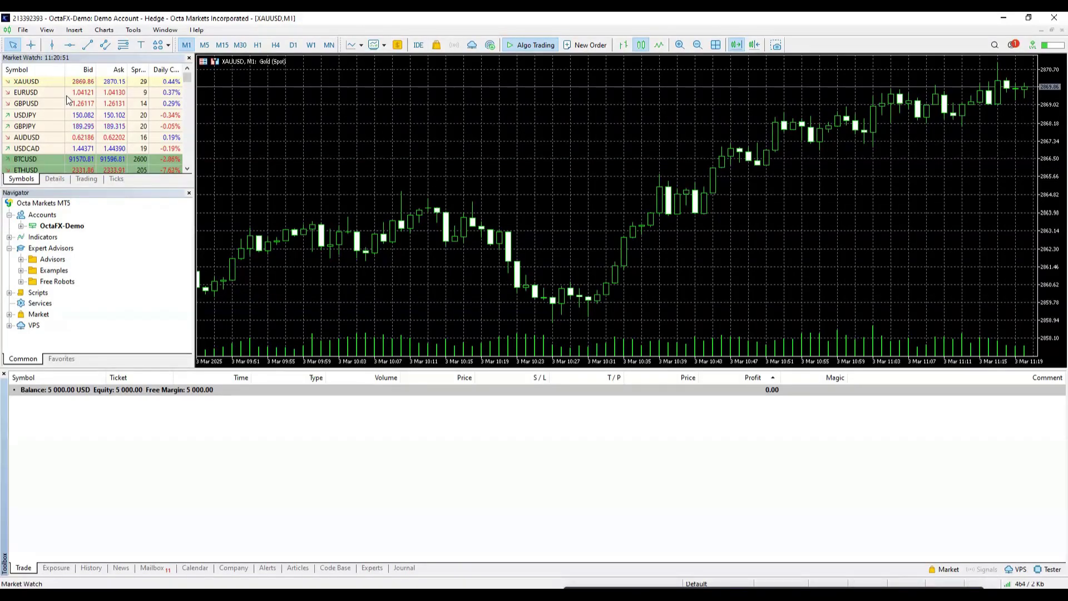
{"action": "left_click", "coordinate": [22, 30]}
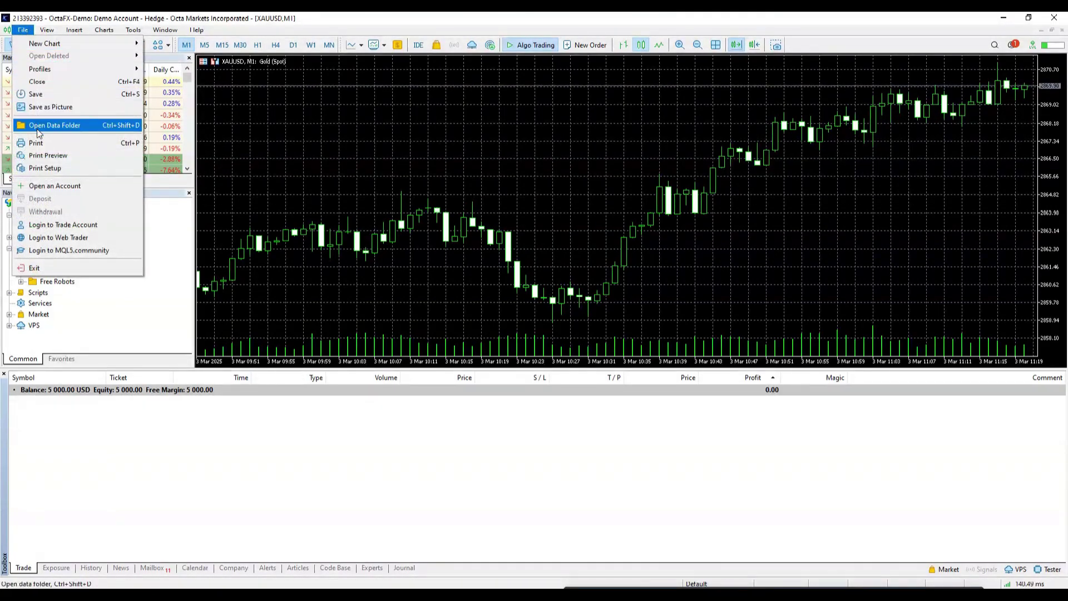
{"action": "left_click", "coordinate": [89, 128]}
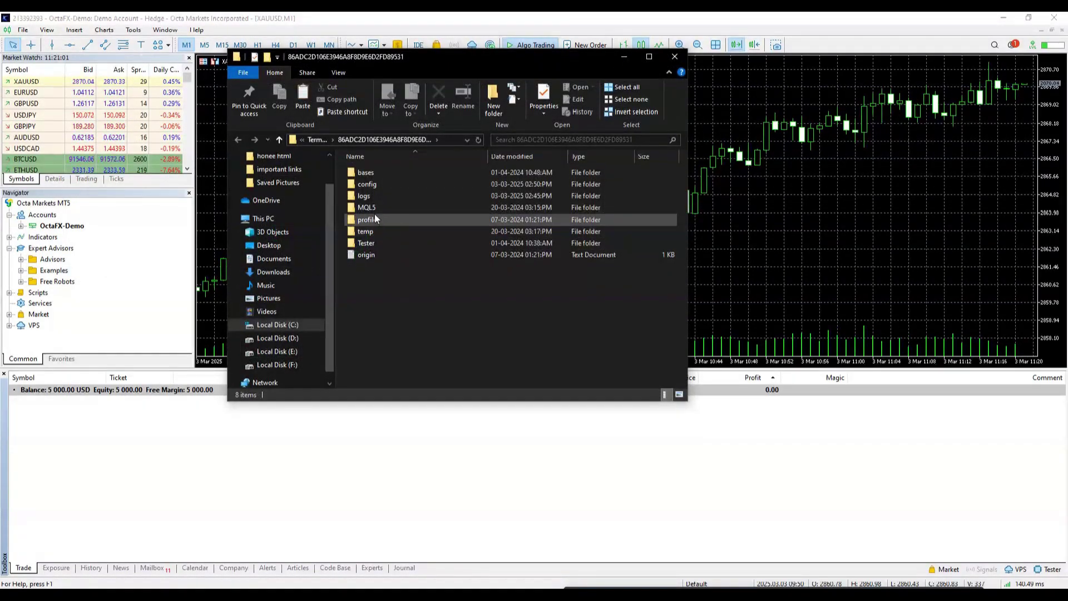
Step: Paste the EA into MQL5\Experts and close File Explorer
{"action": "double_click", "coordinate": [368, 207]}
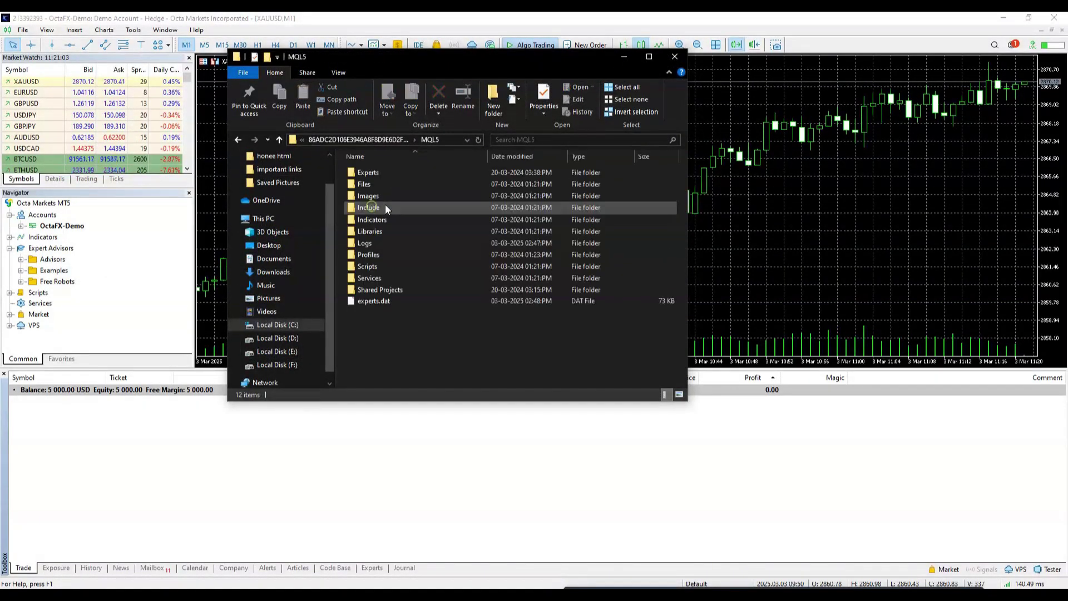
{"action": "double_click", "coordinate": [408, 174]}
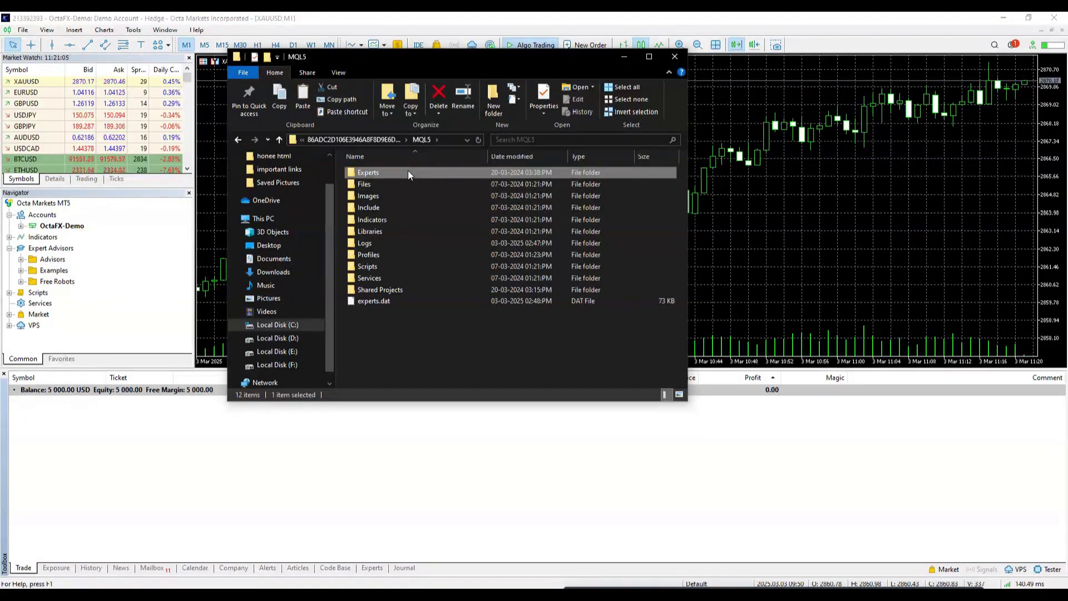
{"action": "right_click", "coordinate": [368, 226]}
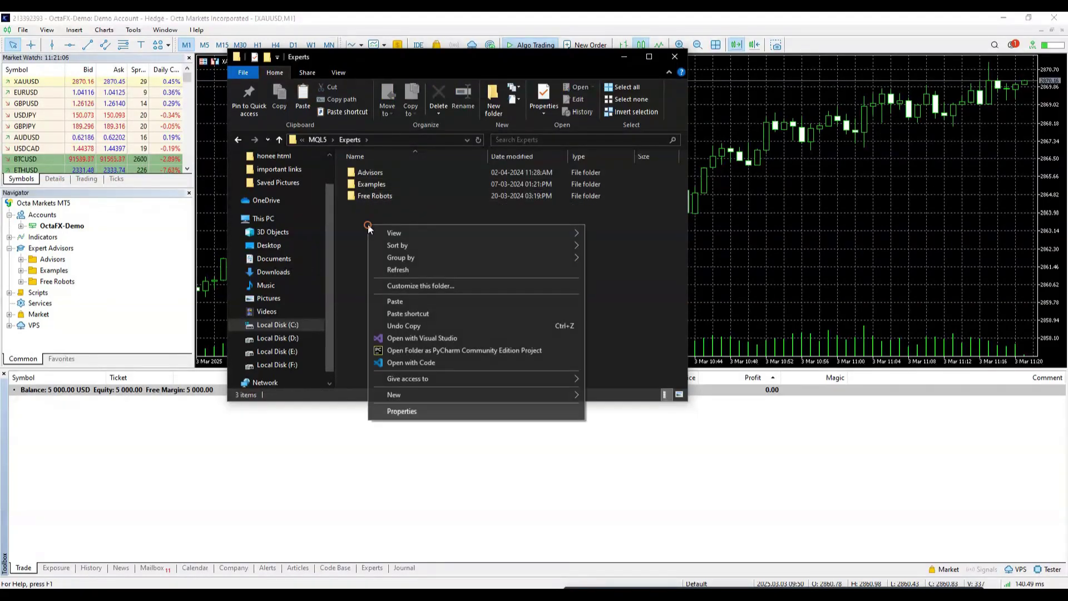
{"action": "left_click", "coordinate": [395, 301]}
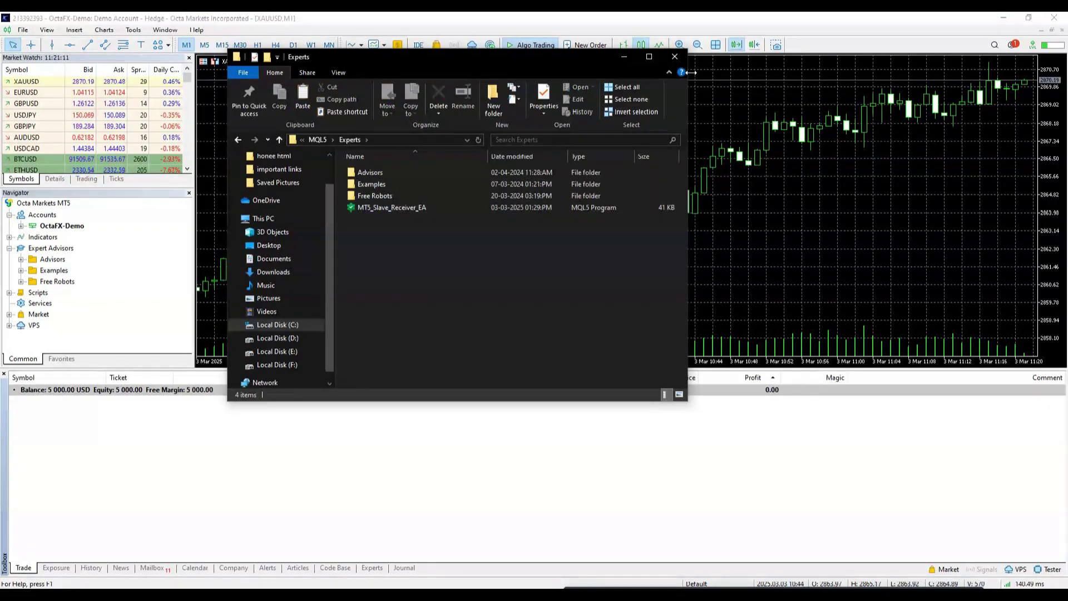
{"action": "left_click", "coordinate": [675, 56]}
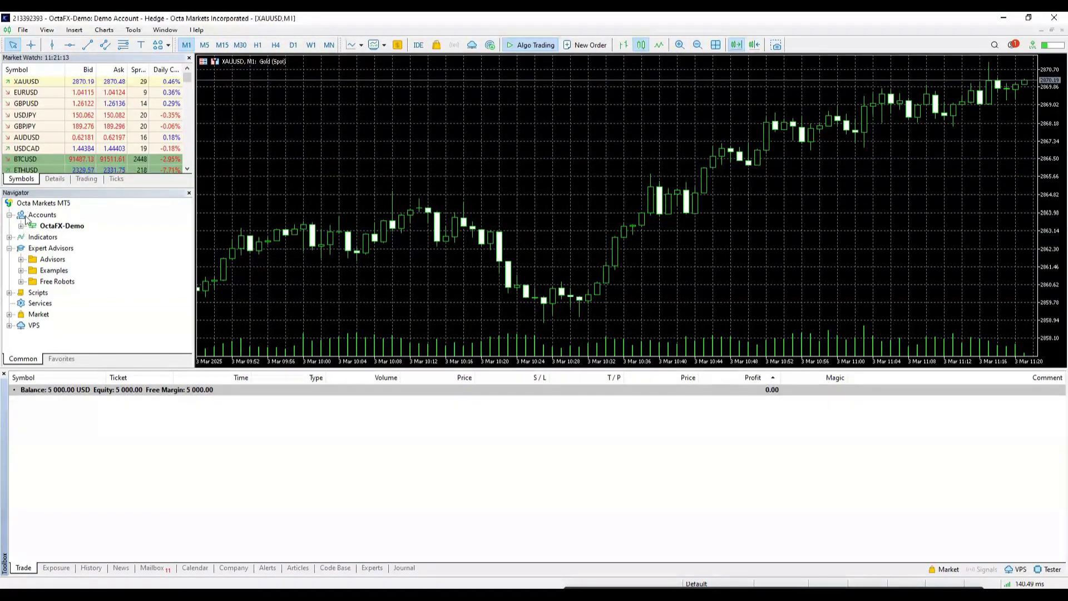
Step: Refresh the Expert Advisors list so MT5_Slave_Receiver_EA appears
{"action": "left_click", "coordinate": [38, 249]}
{"action": "right_click", "coordinate": [37, 248]}
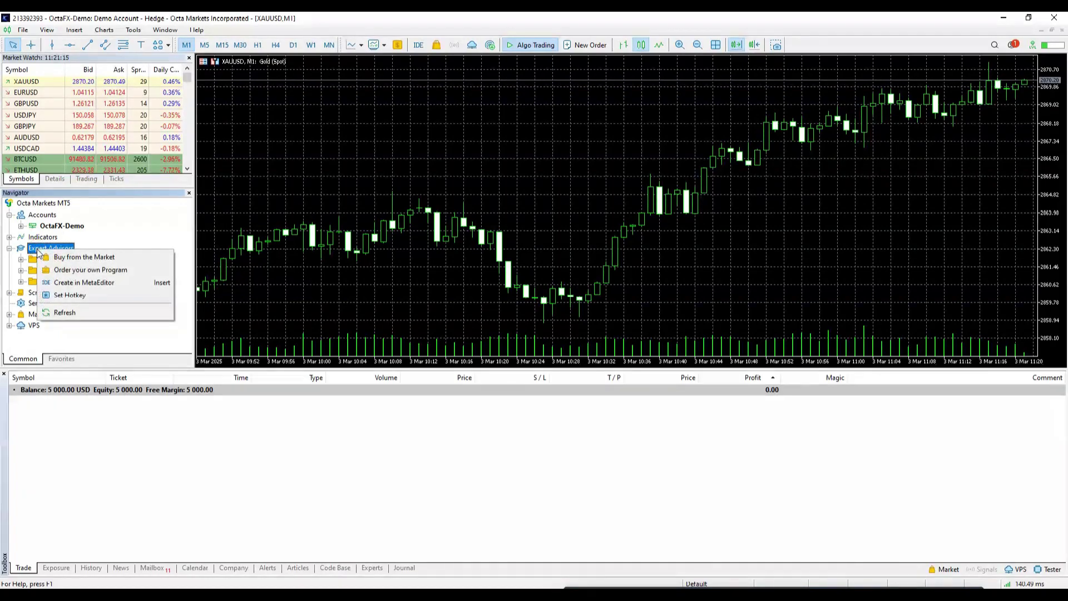
{"action": "left_click", "coordinate": [61, 313]}
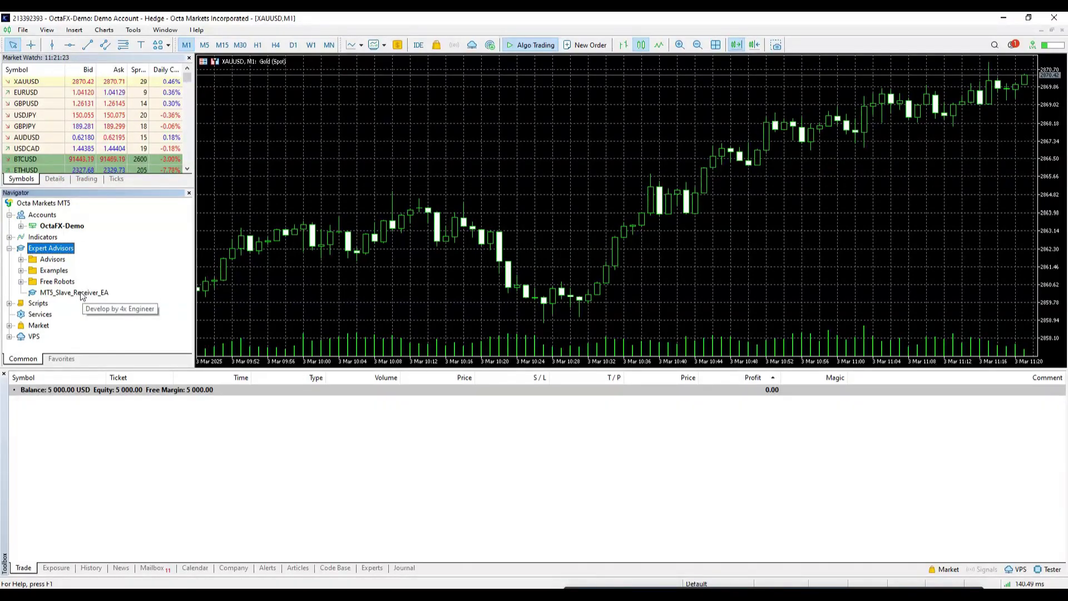
{"action": "left_click_drag", "start_coordinate": [81, 295], "coordinate": [382, 148]}
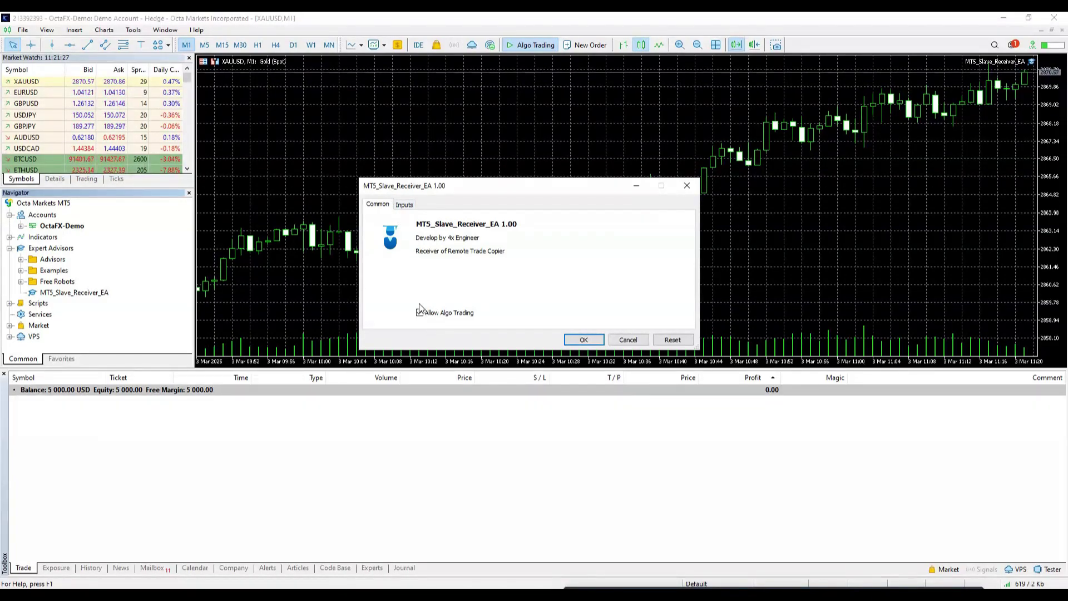
{"action": "left_click", "coordinate": [404, 205]}
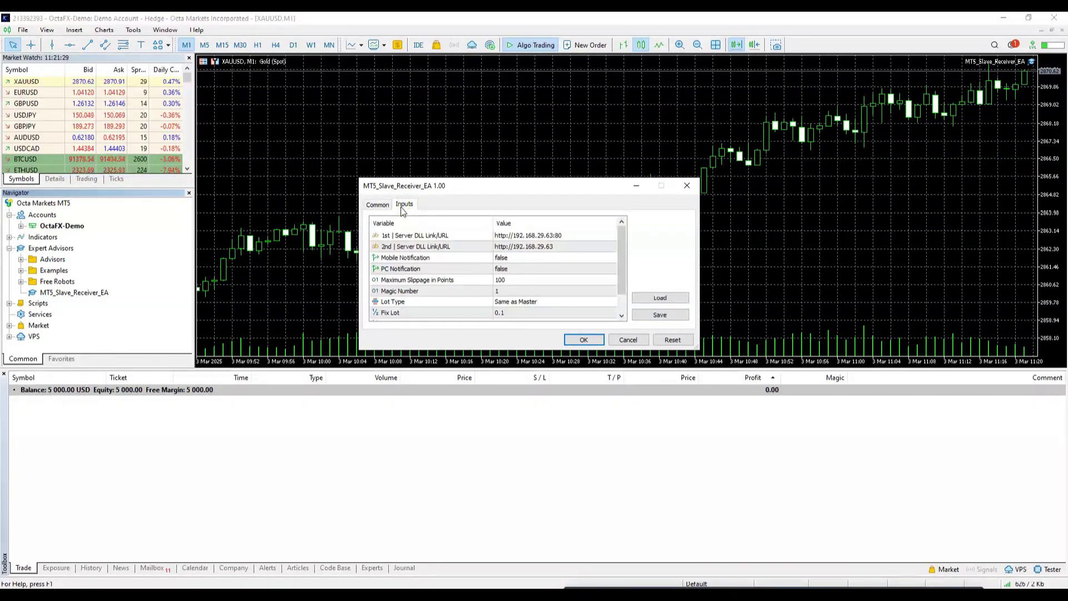
{"action": "left_click", "coordinate": [402, 236]}
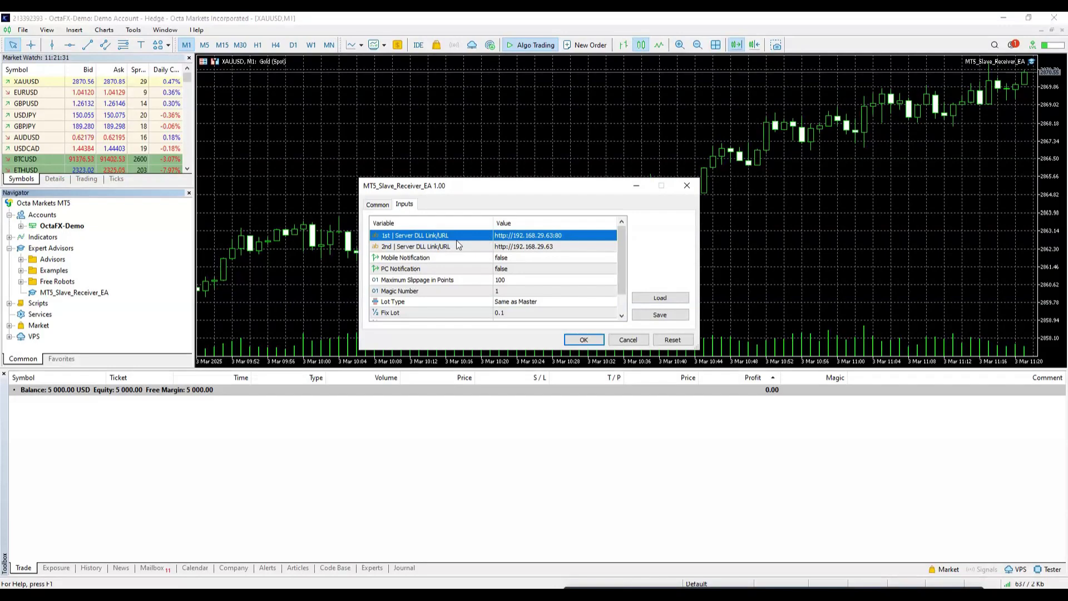
{"action": "left_click", "coordinate": [526, 236]}
{"action": "right_click", "coordinate": [525, 236]}
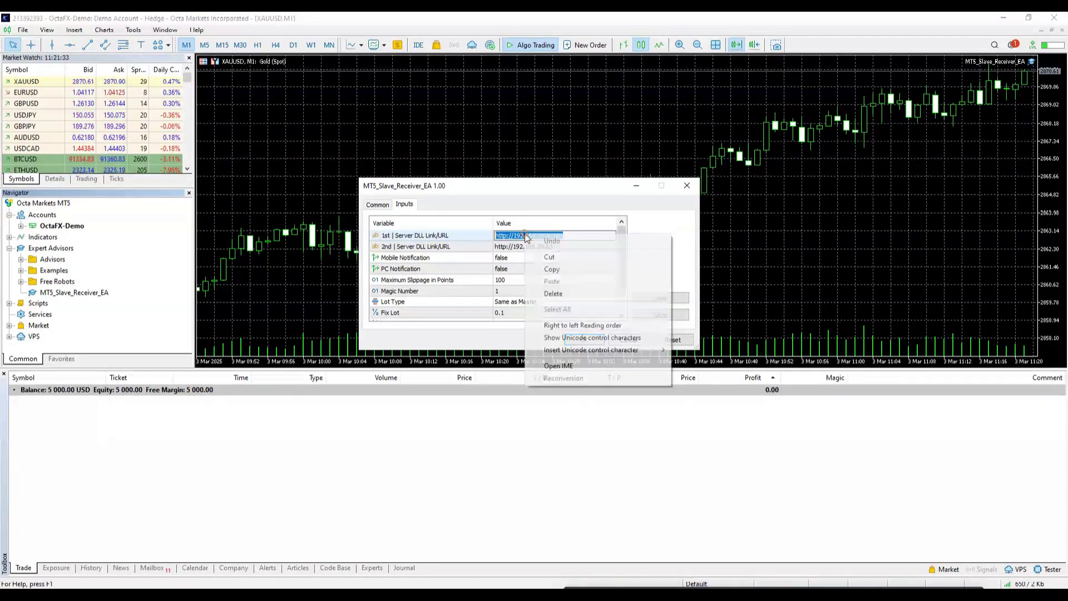
{"action": "left_click", "coordinate": [552, 269]}
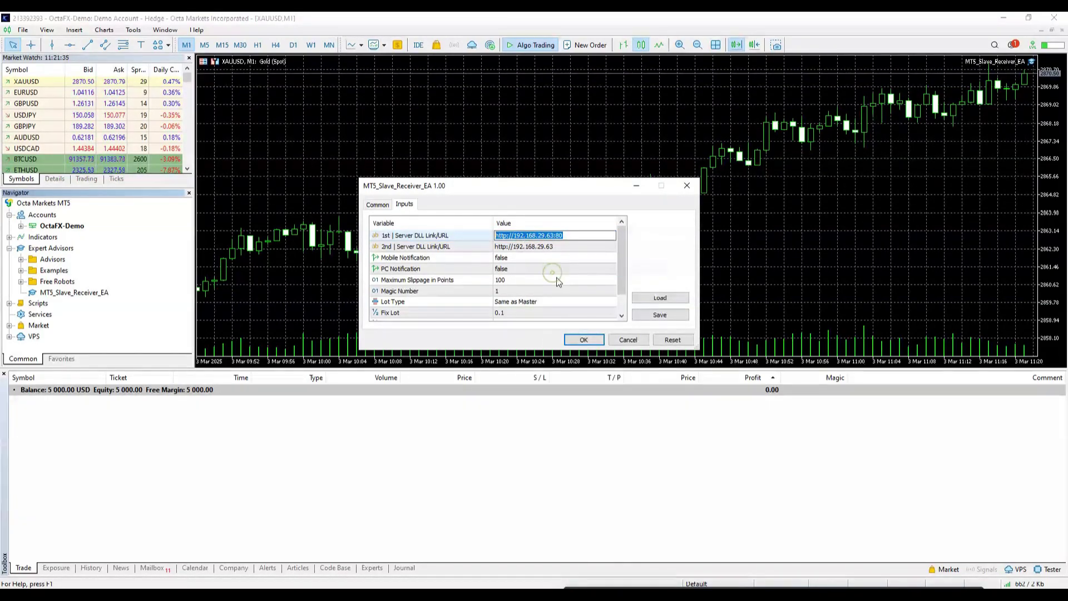
{"action": "left_click", "coordinate": [629, 340]}
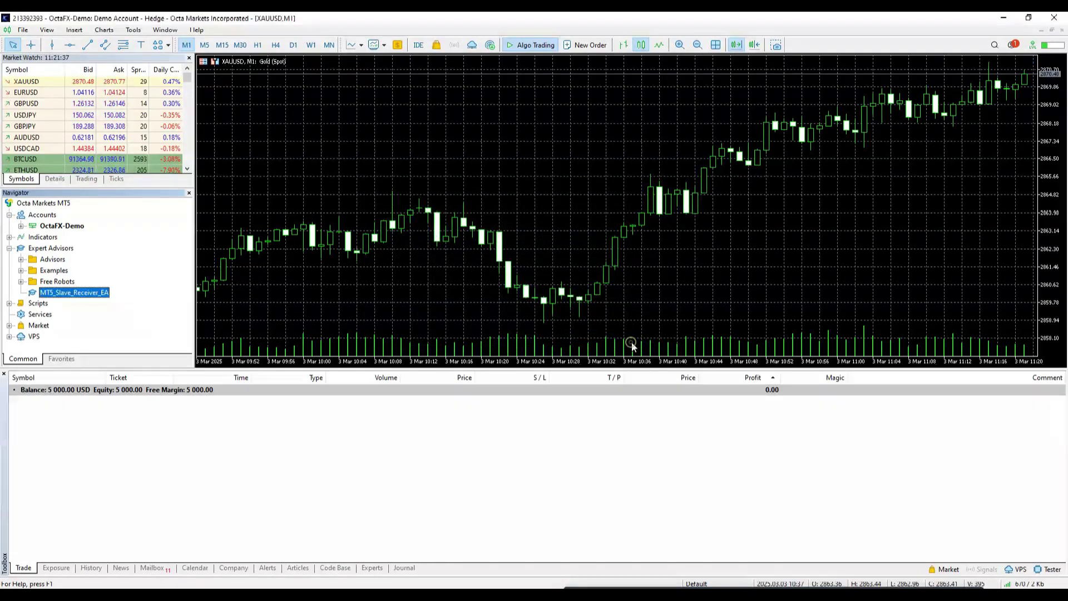
{"action": "left_click", "coordinate": [133, 29]}
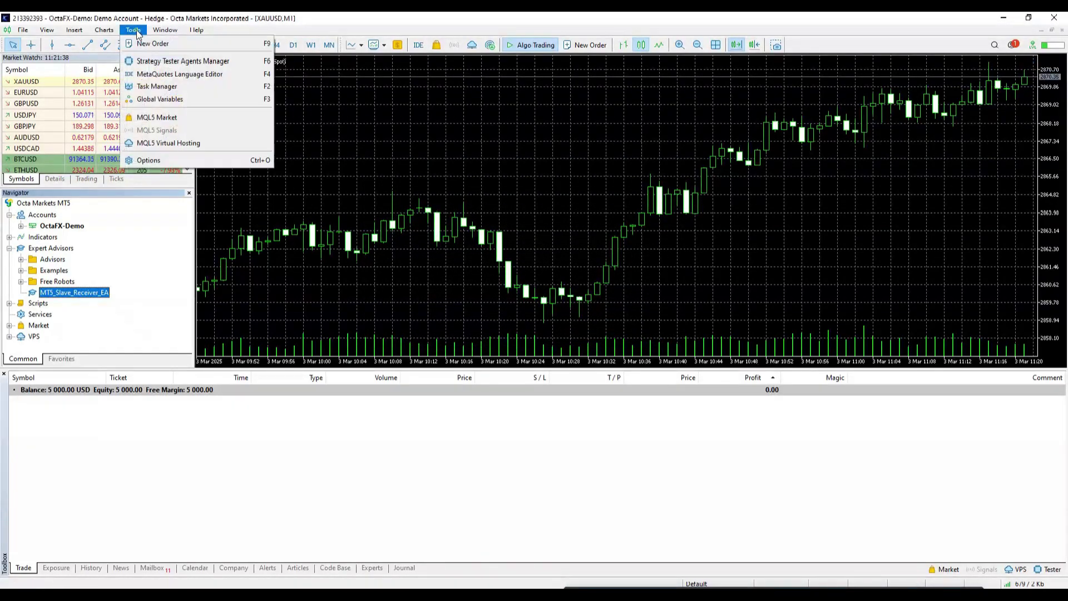
{"action": "left_click", "coordinate": [147, 161]}
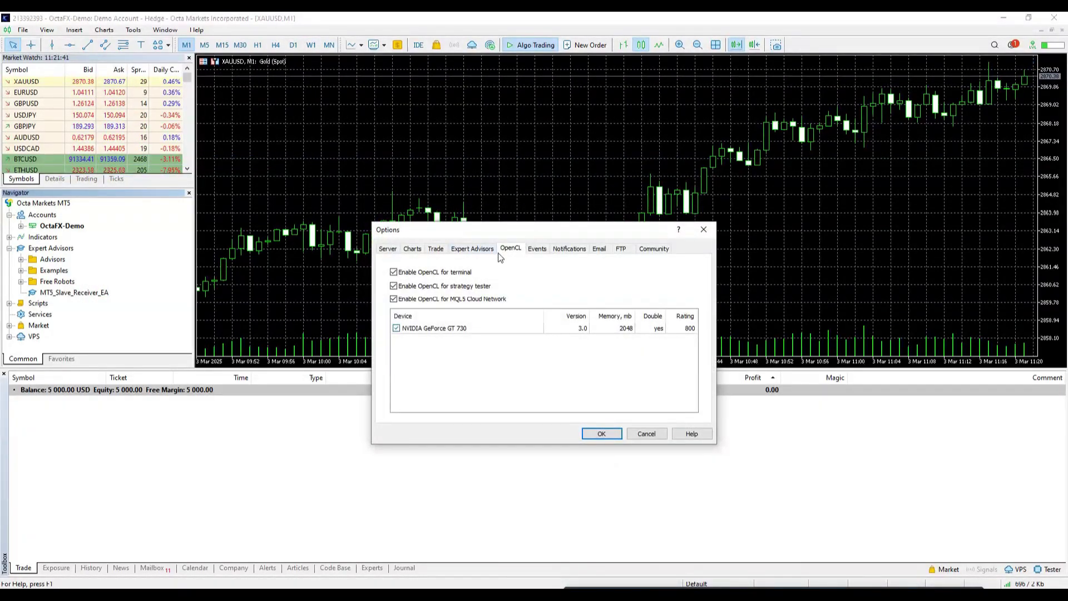
{"action": "left_click", "coordinate": [473, 253]}
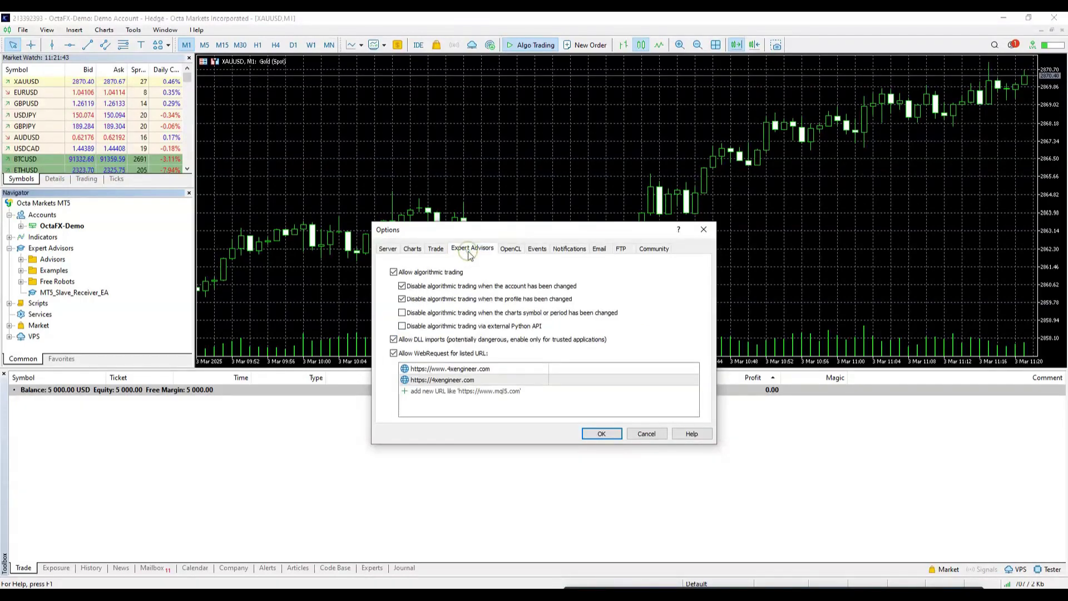
{"action": "double_click", "coordinate": [447, 391]}
{"action": "key", "text": "ctrl+v"}
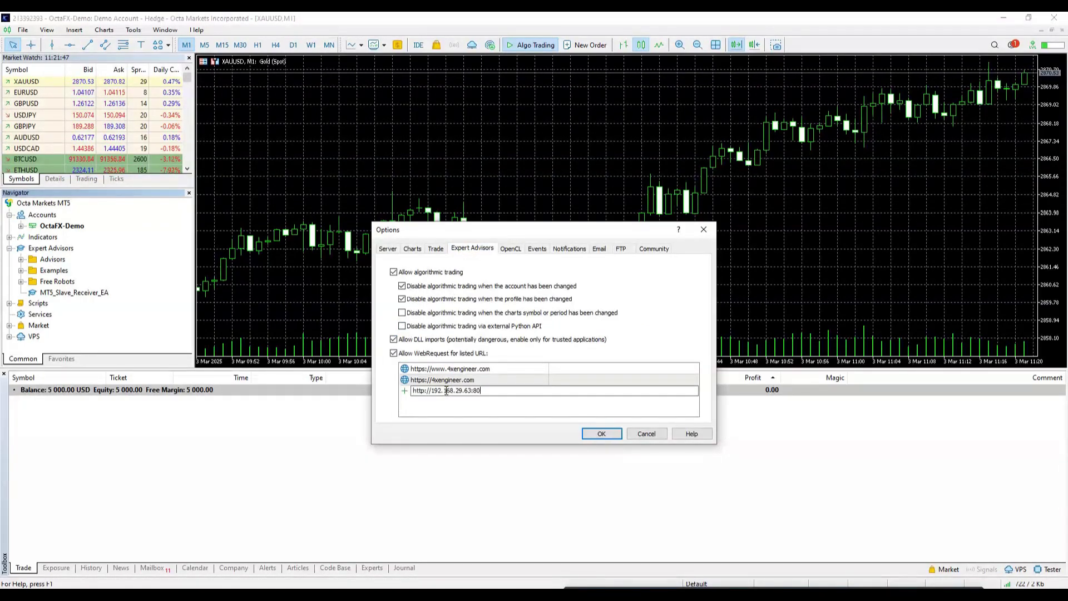
{"action": "left_click", "coordinate": [613, 439]}
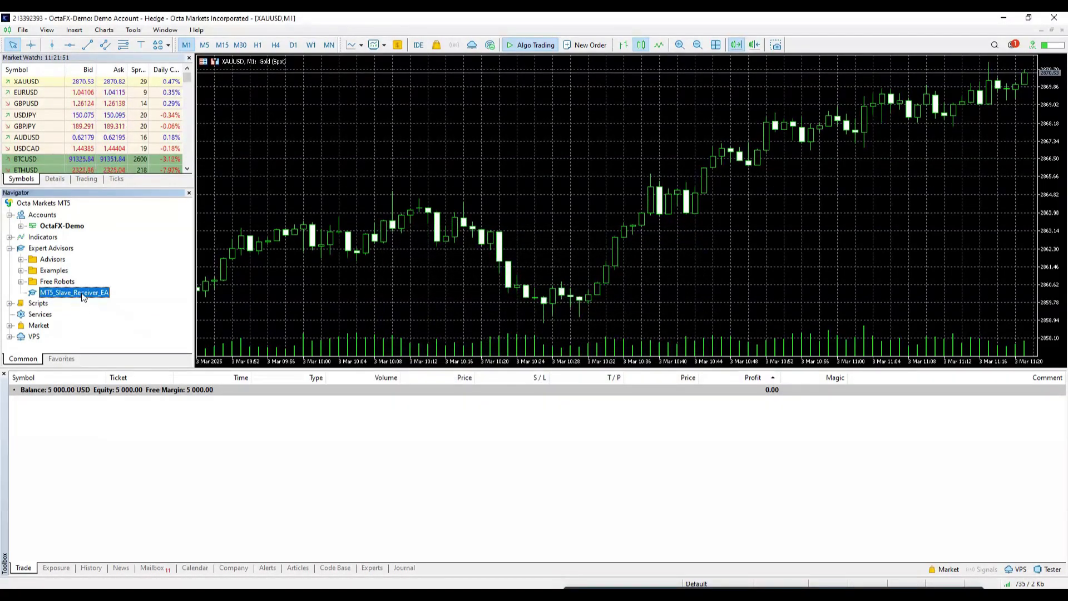
Step: Copy the 2nd Server DLL URL from MT5_Slave_Receiver_EA's inputs, then cancel attaching
{"action": "left_click_drag", "start_coordinate": [84, 293], "coordinate": [371, 179]}
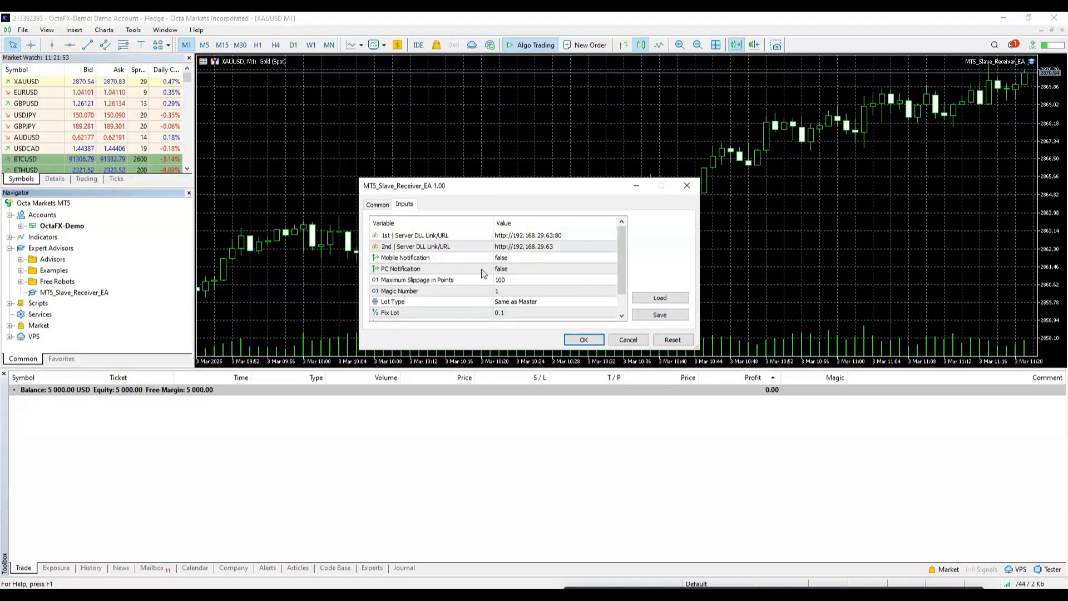
{"action": "double_click", "coordinate": [515, 247]}
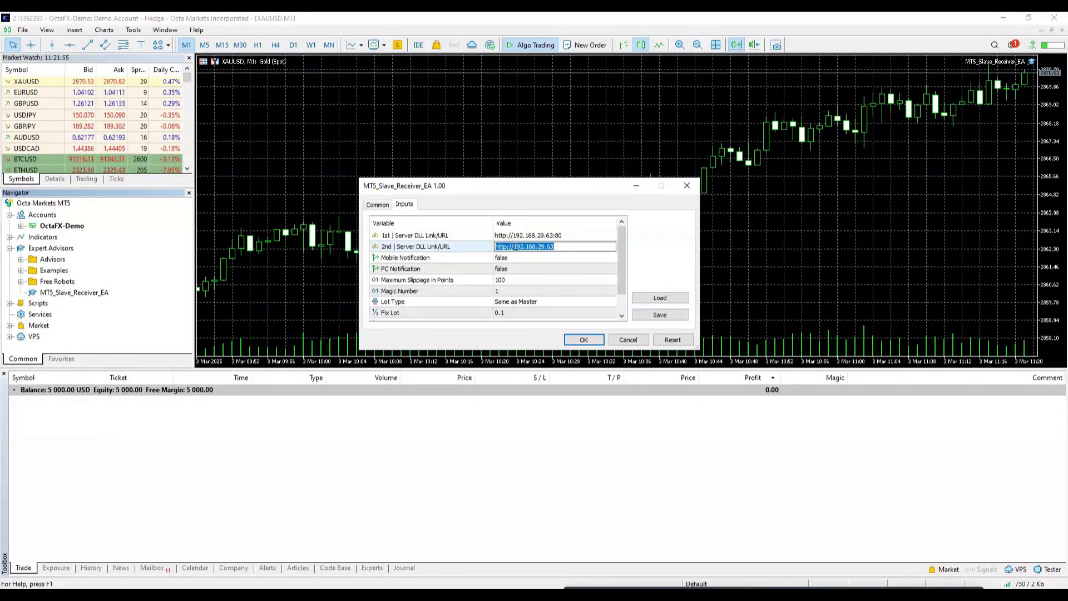
{"action": "right_click", "coordinate": [515, 247]}
{"action": "left_click", "coordinate": [538, 286]}
{"action": "left_click", "coordinate": [628, 339]}
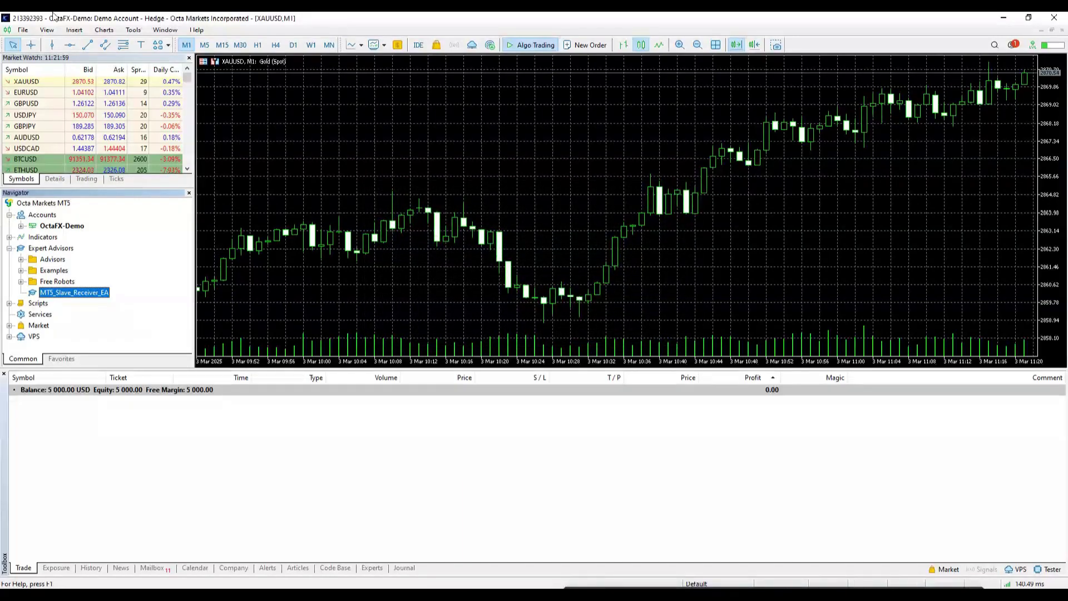
{"action": "left_click", "coordinate": [133, 30]}
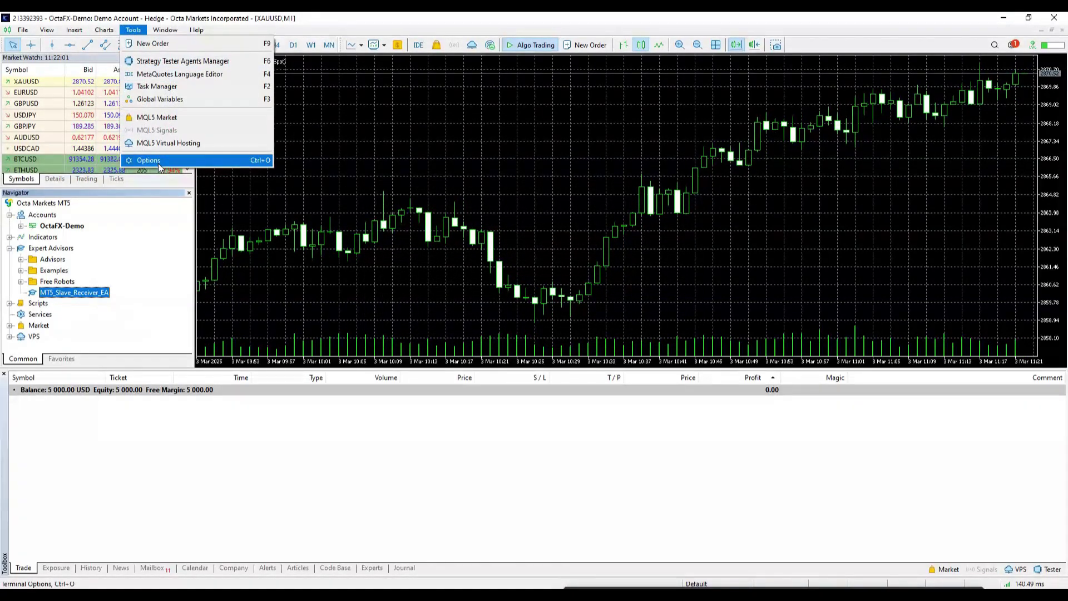
{"action": "left_click", "coordinate": [159, 162]}
{"action": "left_click", "coordinate": [419, 402]}
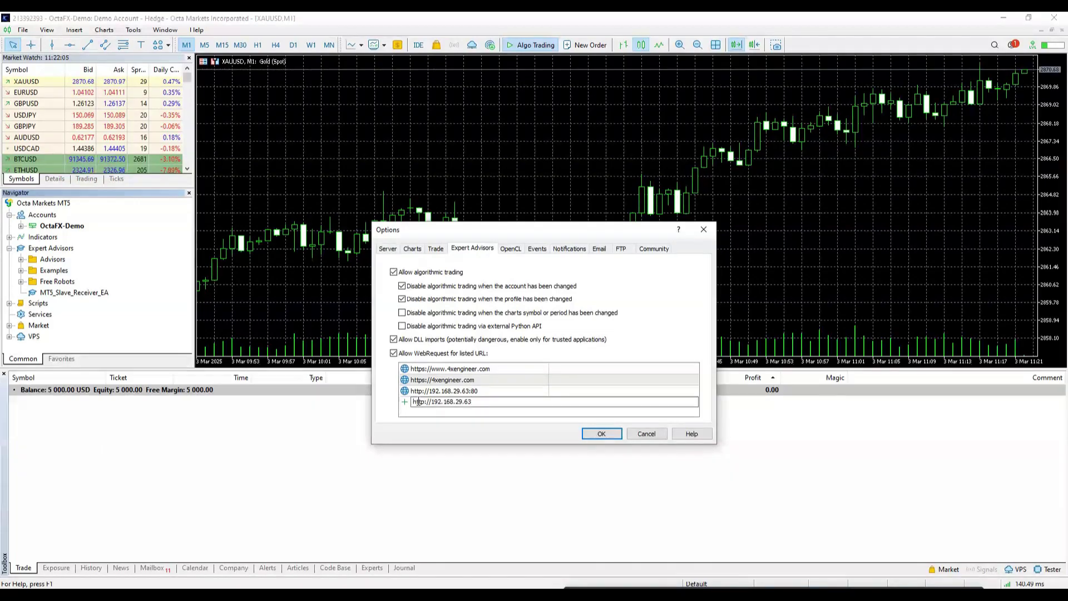
{"action": "left_click", "coordinate": [602, 433]}
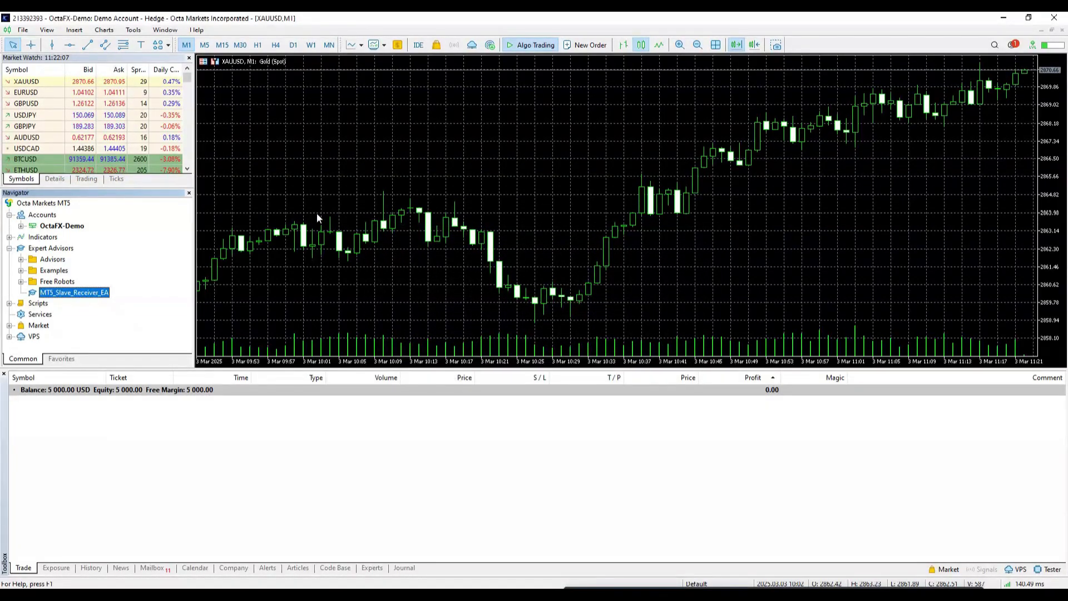
{"action": "left_click_drag", "start_coordinate": [70, 292], "coordinate": [414, 199]}
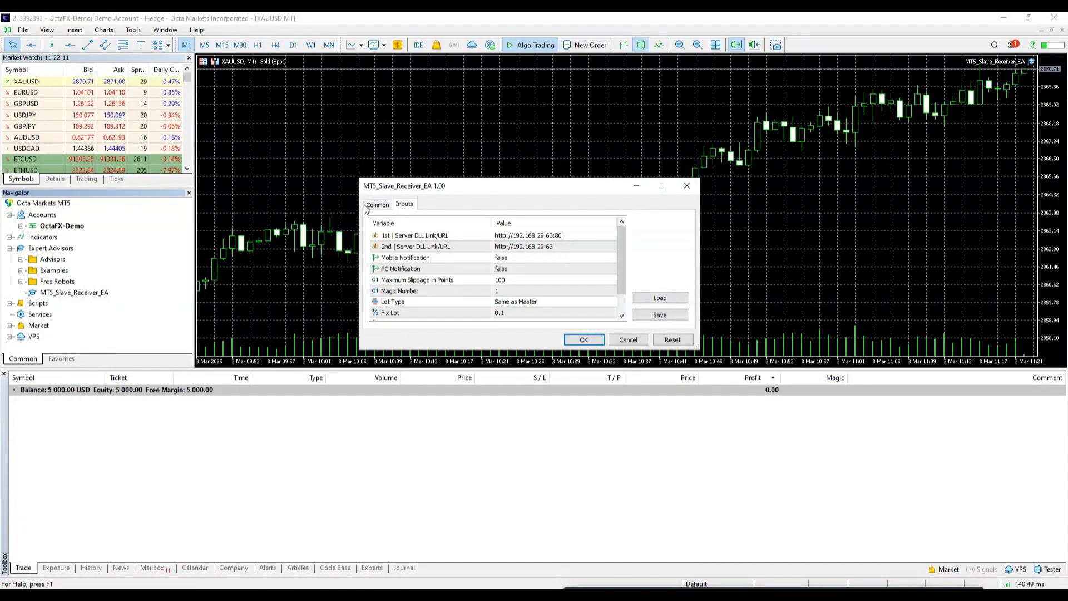
Step: Check the EA's Common and Inputs tabs, leave Magic Number at 1, and open the Lot Type choices
{"action": "left_click", "coordinate": [367, 206]}
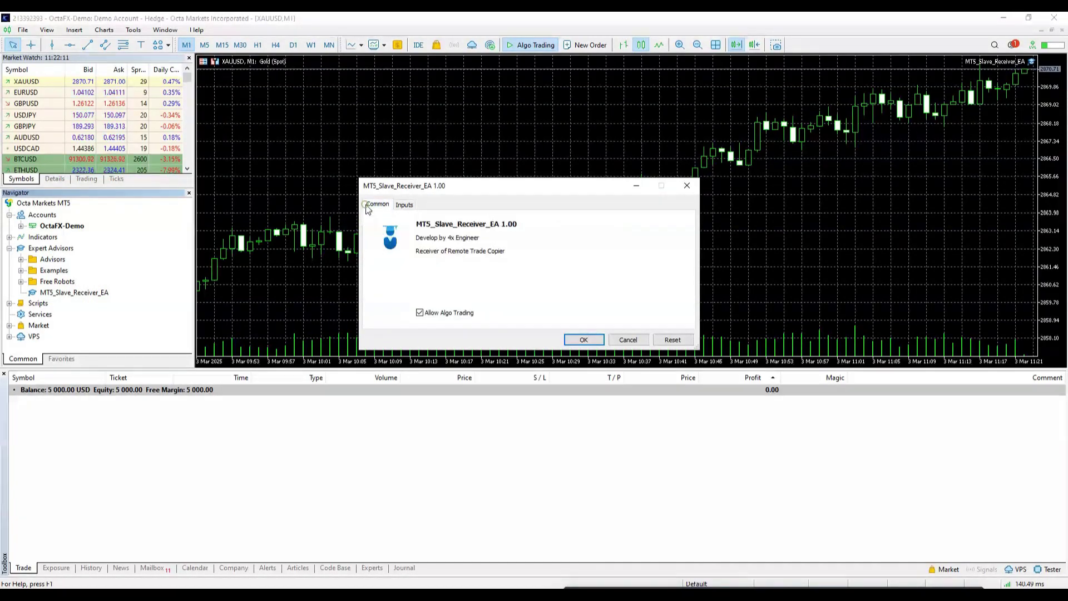
{"action": "left_click", "coordinate": [406, 204]}
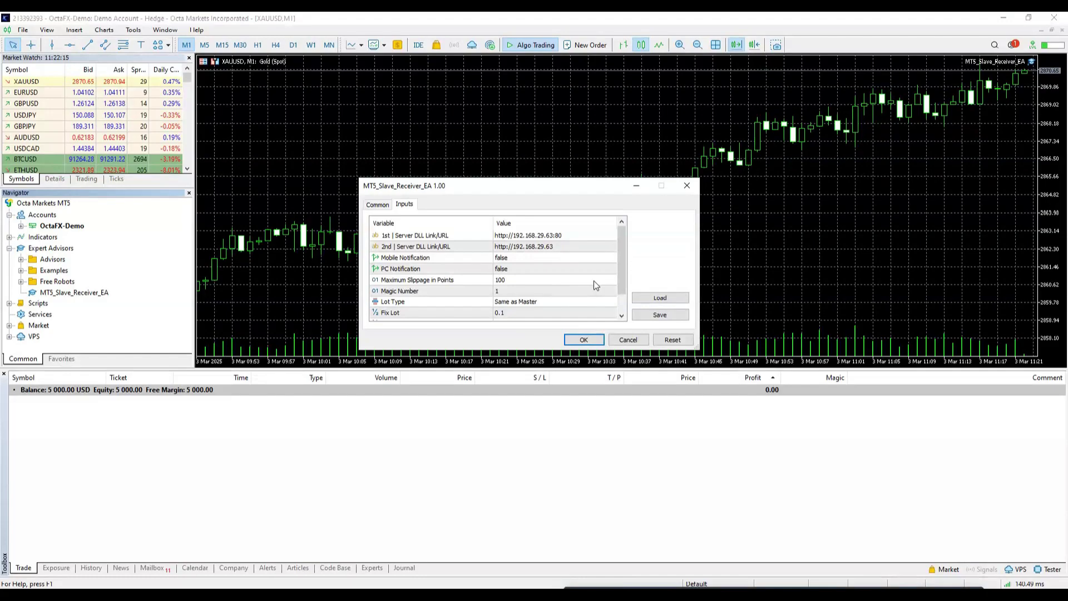
{"action": "left_click_drag", "start_coordinate": [622, 278], "coordinate": [619, 242]}
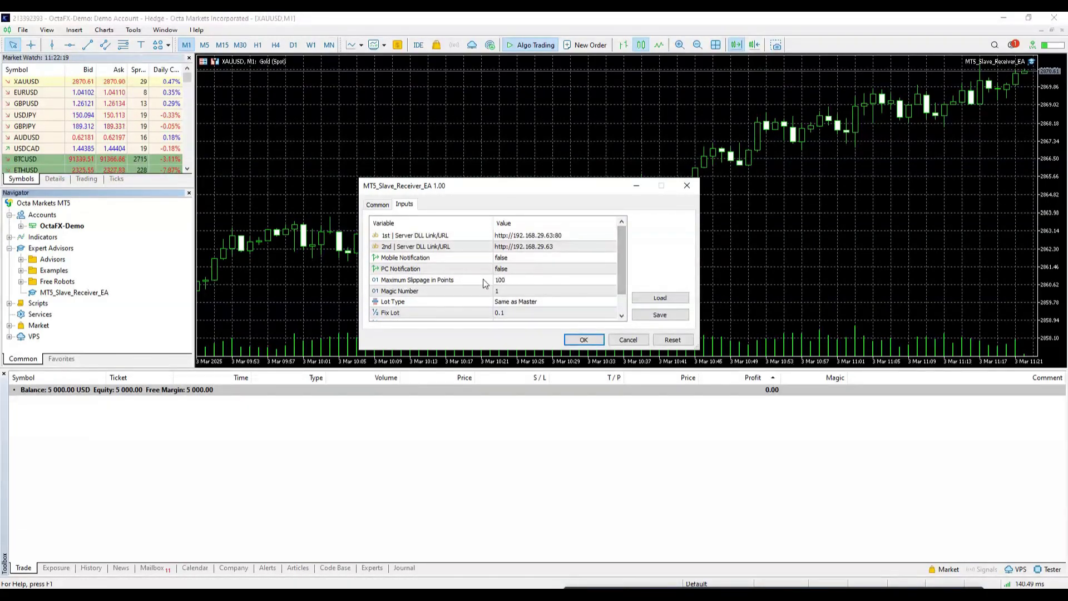
{"action": "left_click", "coordinate": [409, 281]}
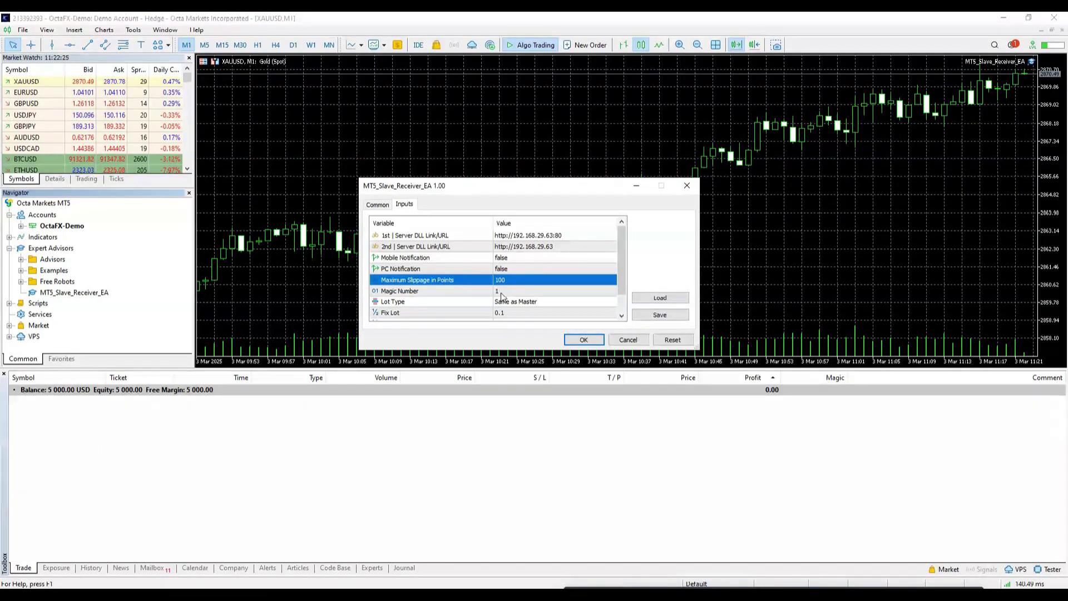
{"action": "double_click", "coordinate": [499, 291]}
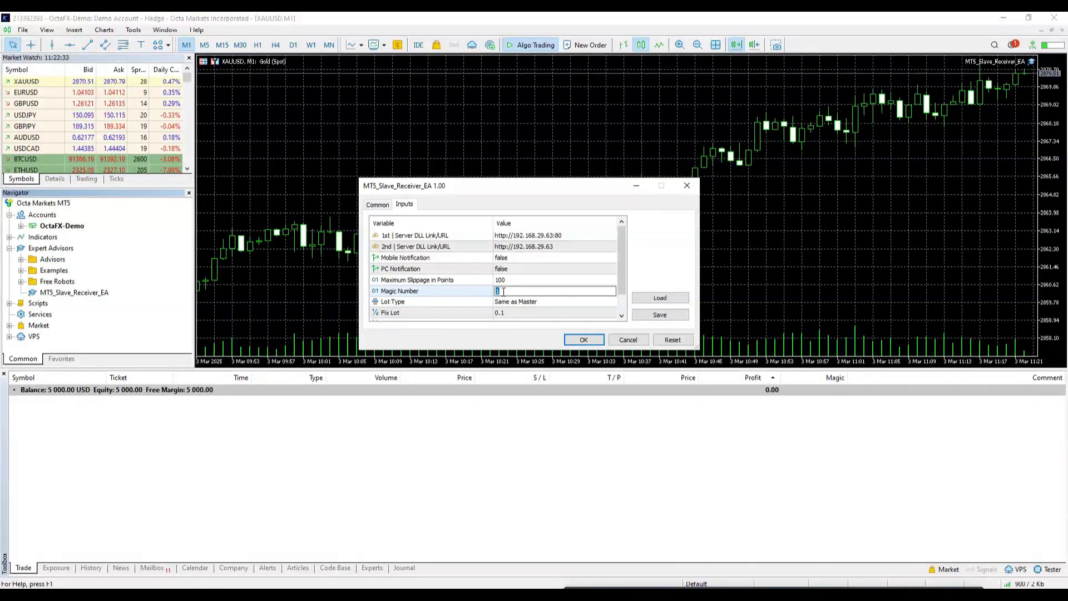
{"action": "scroll", "coordinate": [568, 283], "scroll_direction": "down", "scroll_amount": 1}
{"action": "left_click", "coordinate": [568, 283]}
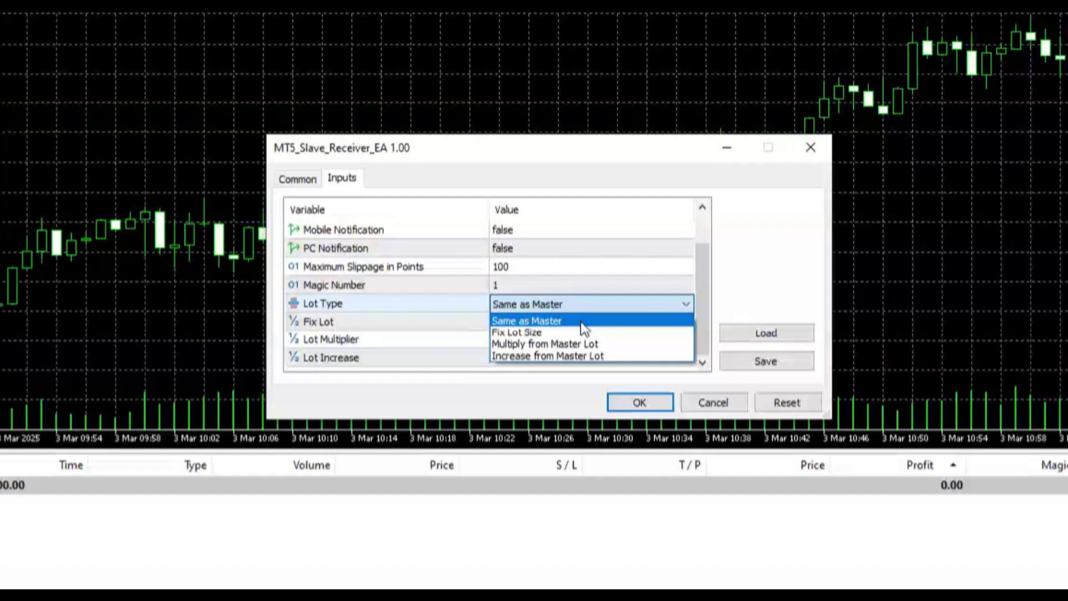
Step: Set the slave EA's Fix Lot value to 0.05
{"action": "left_click", "coordinate": [583, 333]}
{"action": "left_click", "coordinate": [366, 330]}
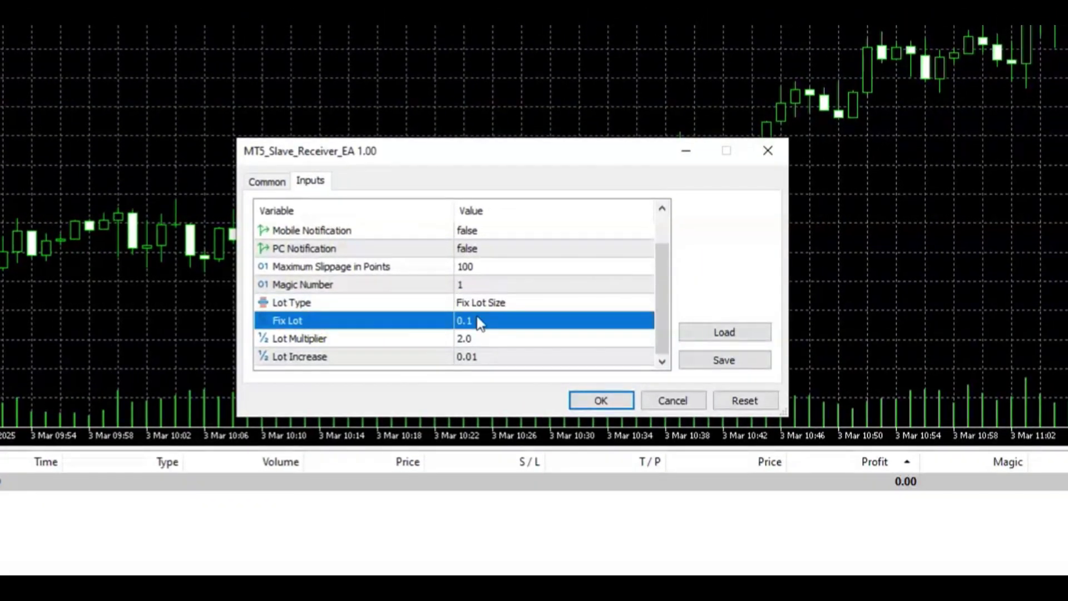
{"action": "left_click", "coordinate": [485, 321]}
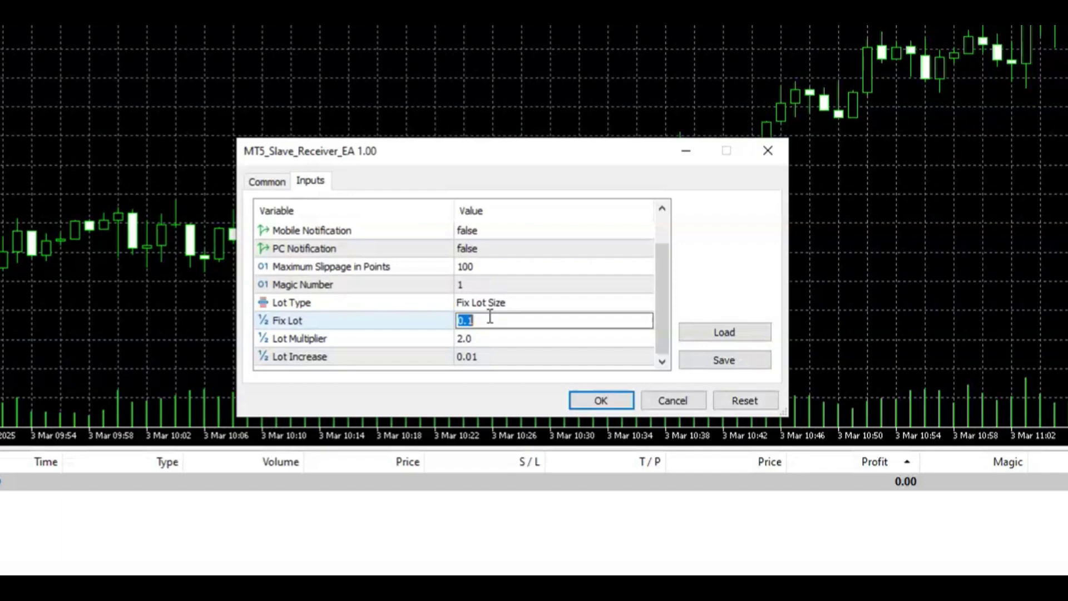
{"action": "type", "text": "0."}
{"action": "key", "text": "Return"}
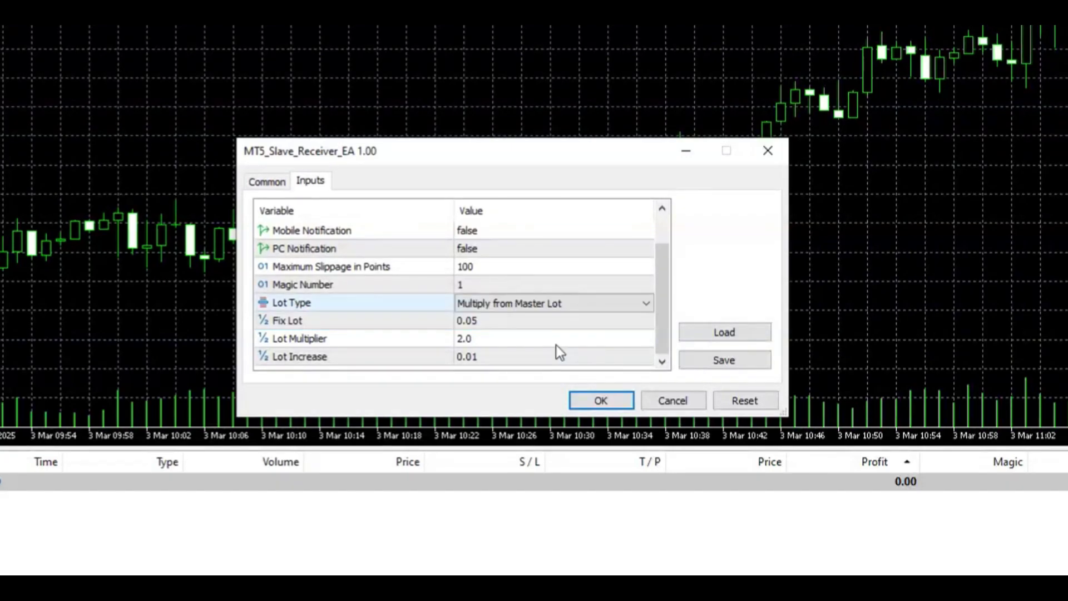
Step: Change Lot Type to Increase from Master Lot, keeping the multiplier at 2.0, and attach the EA
{"action": "left_click", "coordinate": [544, 340]}
{"action": "left_click", "coordinate": [546, 340]}
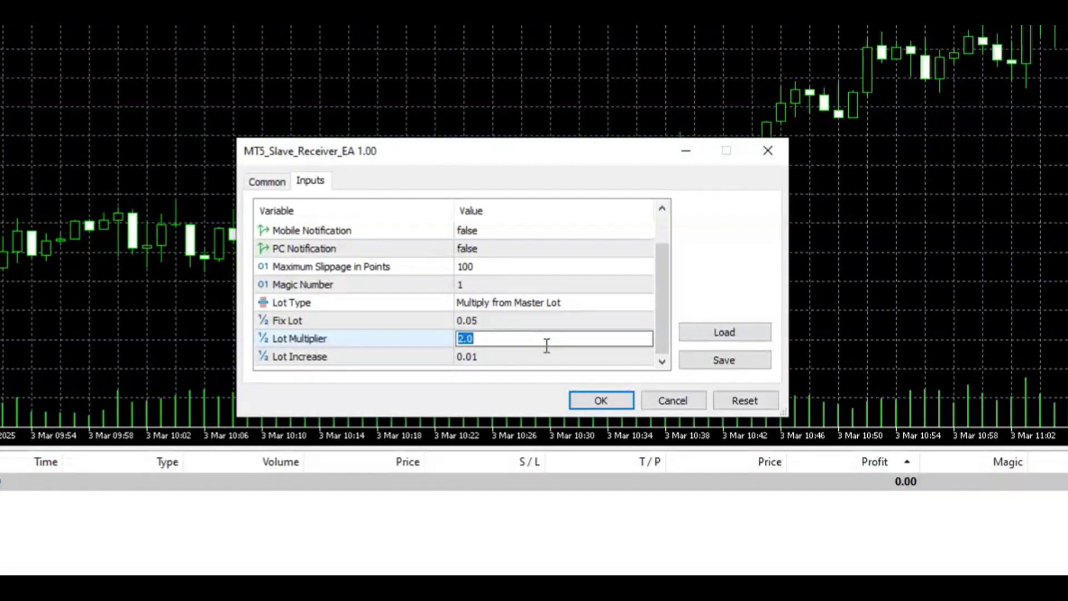
{"action": "key", "text": "Return"}
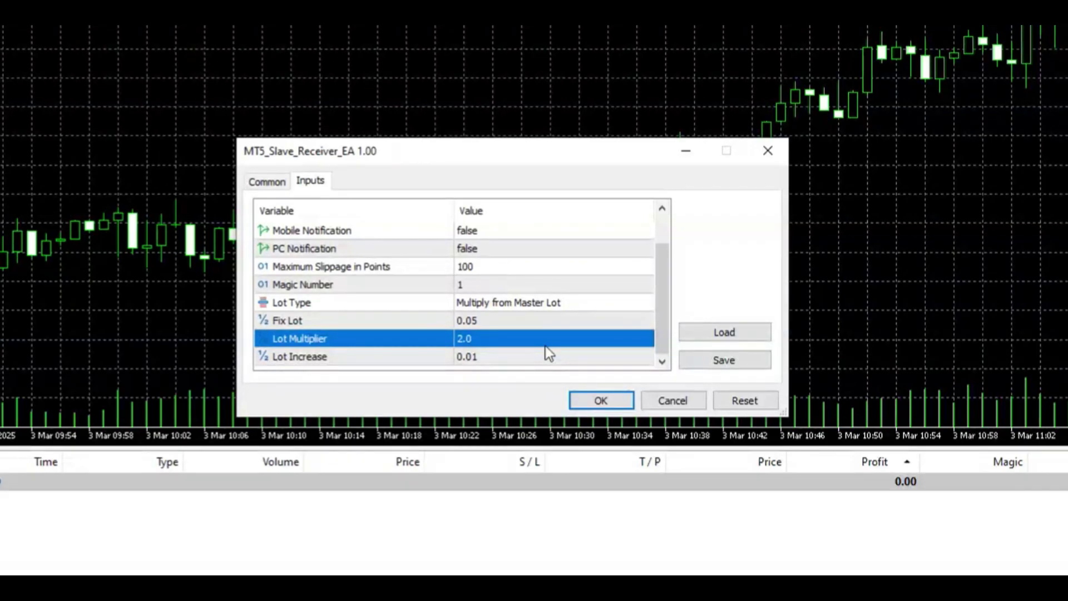
{"action": "left_click", "coordinate": [523, 302]}
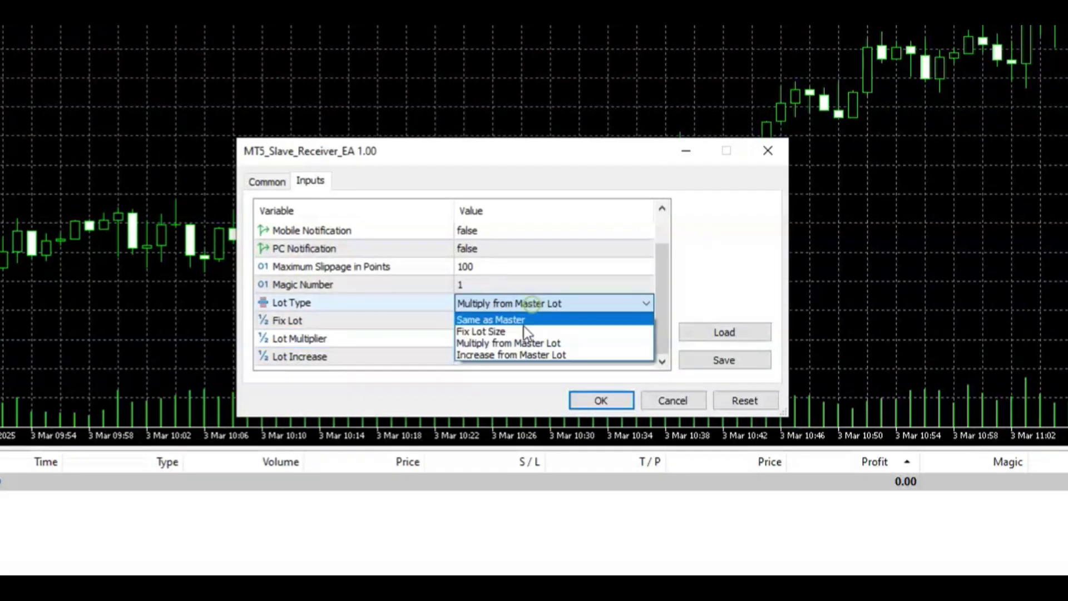
{"action": "left_click", "coordinate": [510, 353]}
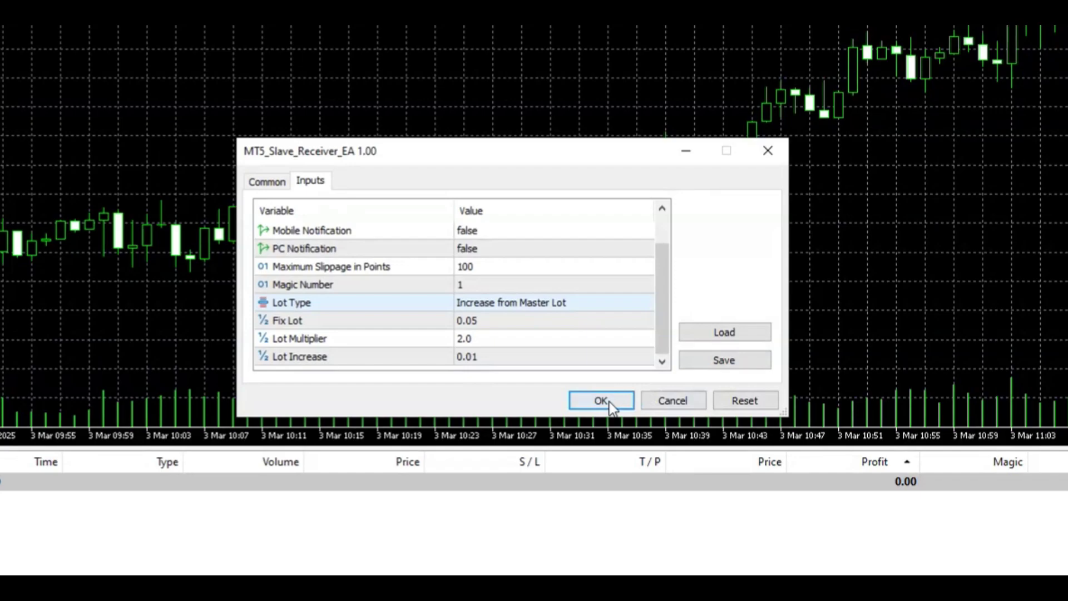
{"action": "left_click", "coordinate": [601, 400]}
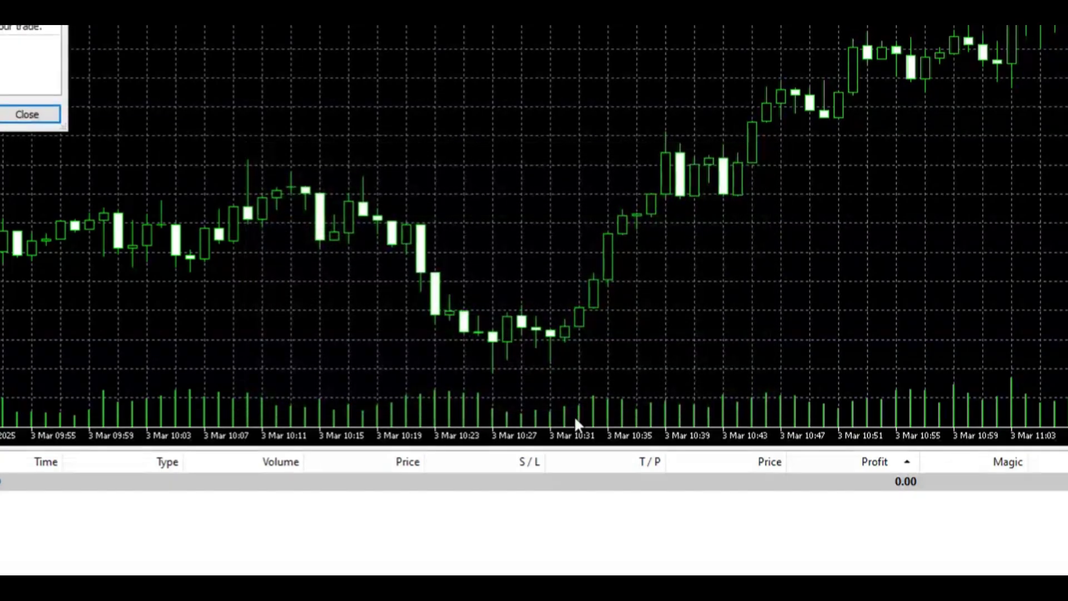
Step: Move and widen the alert to read that this account may not copy trades, then close it
{"action": "left_click_drag", "start_coordinate": [0, 25], "coordinate": [412, 47]}
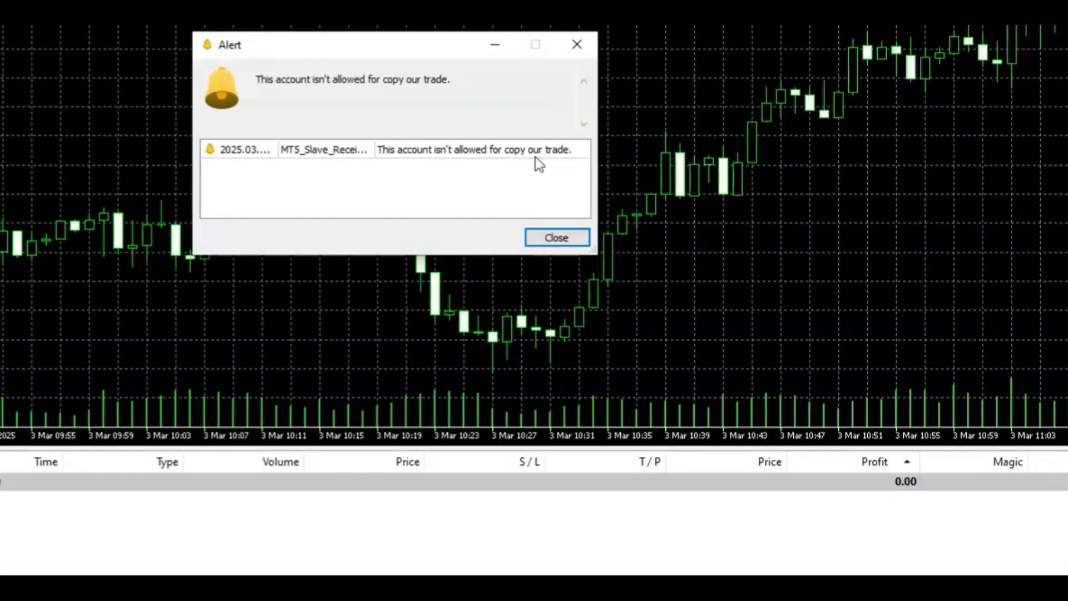
{"action": "left_click_drag", "start_coordinate": [597, 239], "coordinate": [788, 259]}
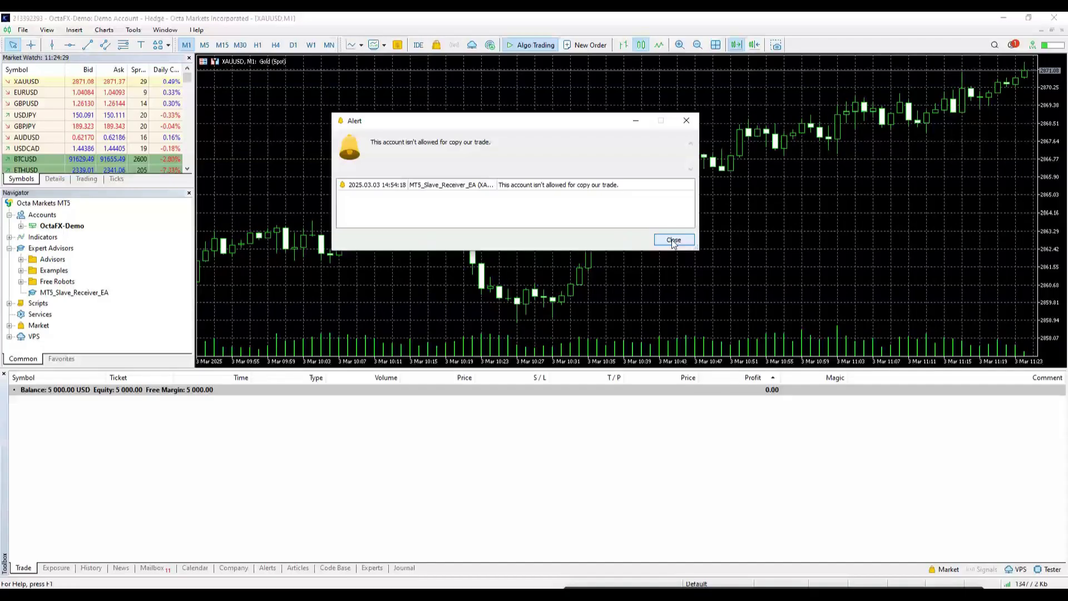
{"action": "left_click", "coordinate": [674, 239]}
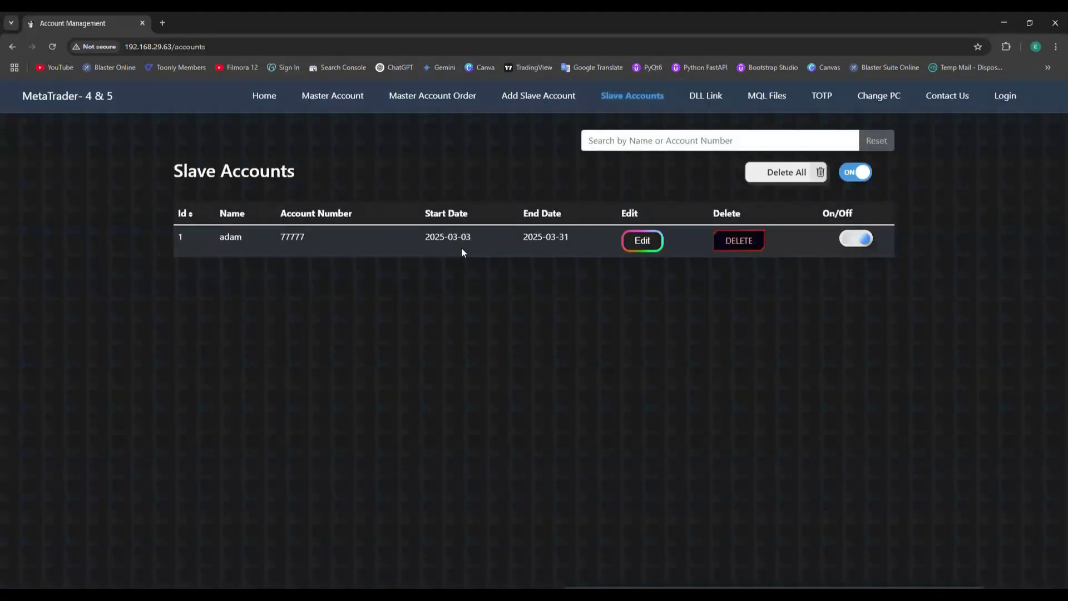
Step: Add a slave account named 'slave 1' with the MT5 account number
{"action": "left_click", "coordinate": [520, 97]}
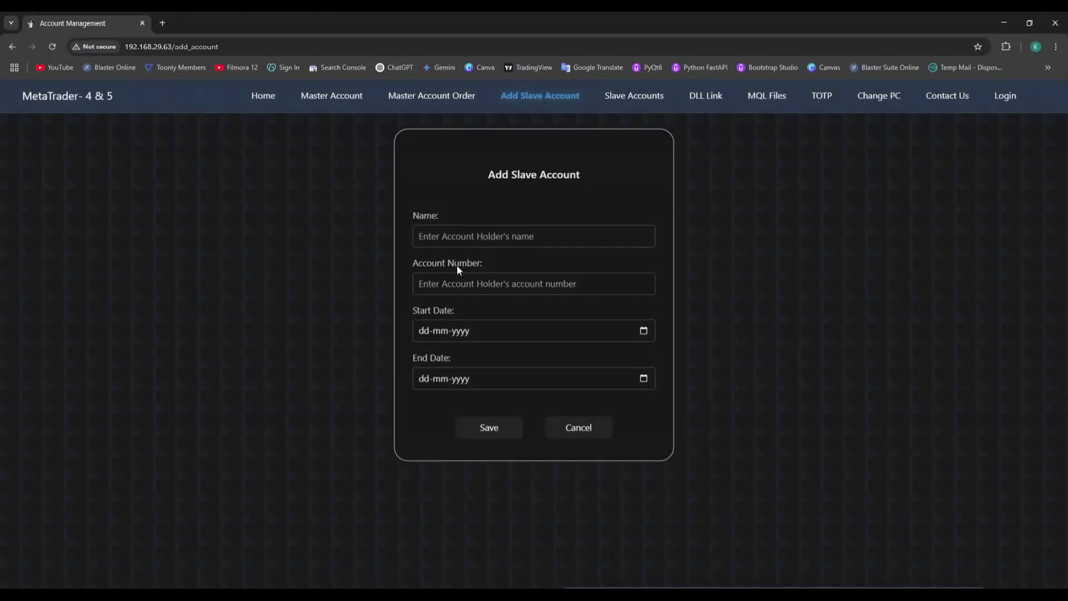
{"action": "left_click", "coordinate": [459, 234]}
{"action": "type", "text": "slave 1"}
{"action": "key", "text": "Tab"}
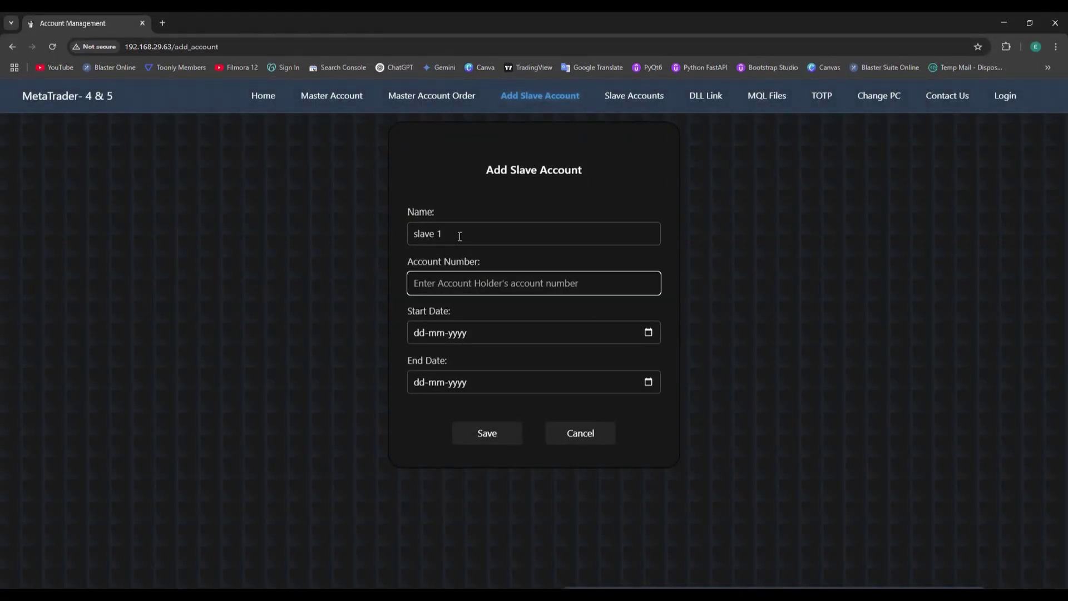
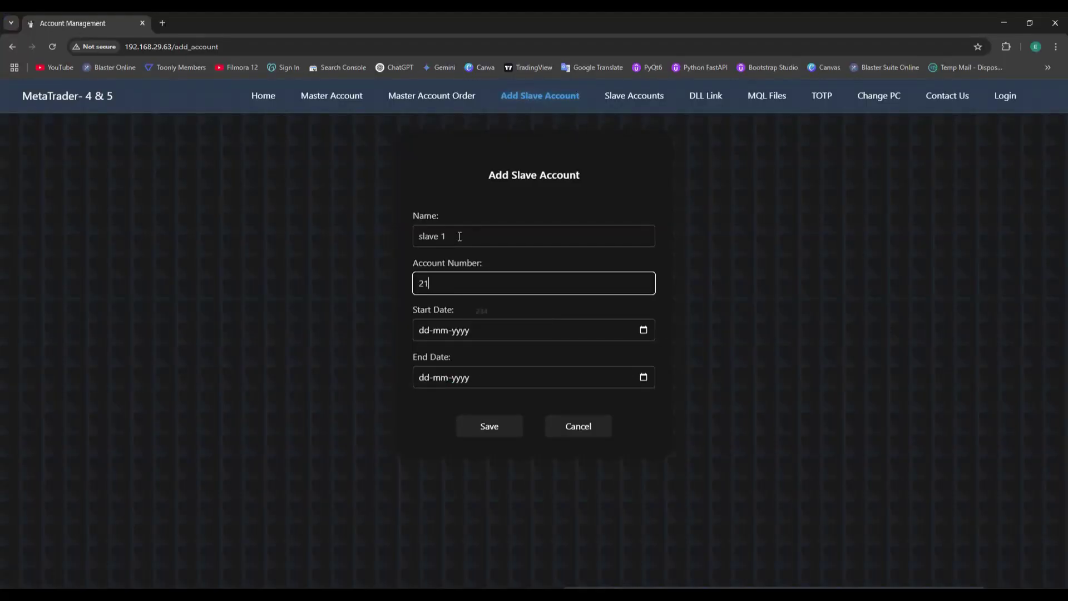
Step: Set its validity from 03-03-2025 to 31-03-2025, save it, and highlight the new account number
{"action": "left_click", "coordinate": [615, 340]}
{"action": "left_click", "coordinate": [419, 406]}
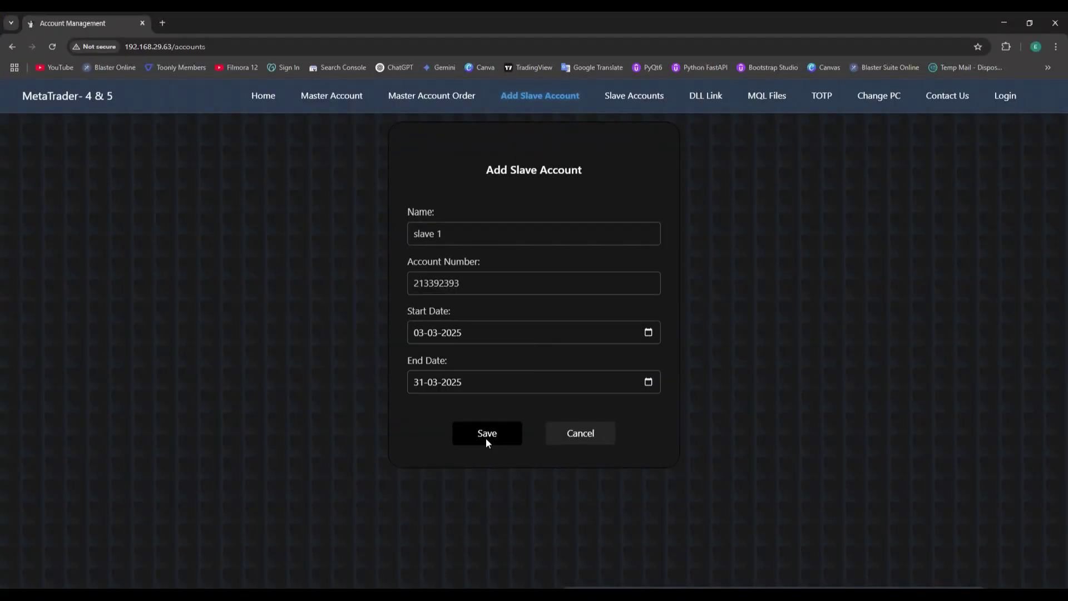
{"action": "left_click", "coordinate": [486, 439]}
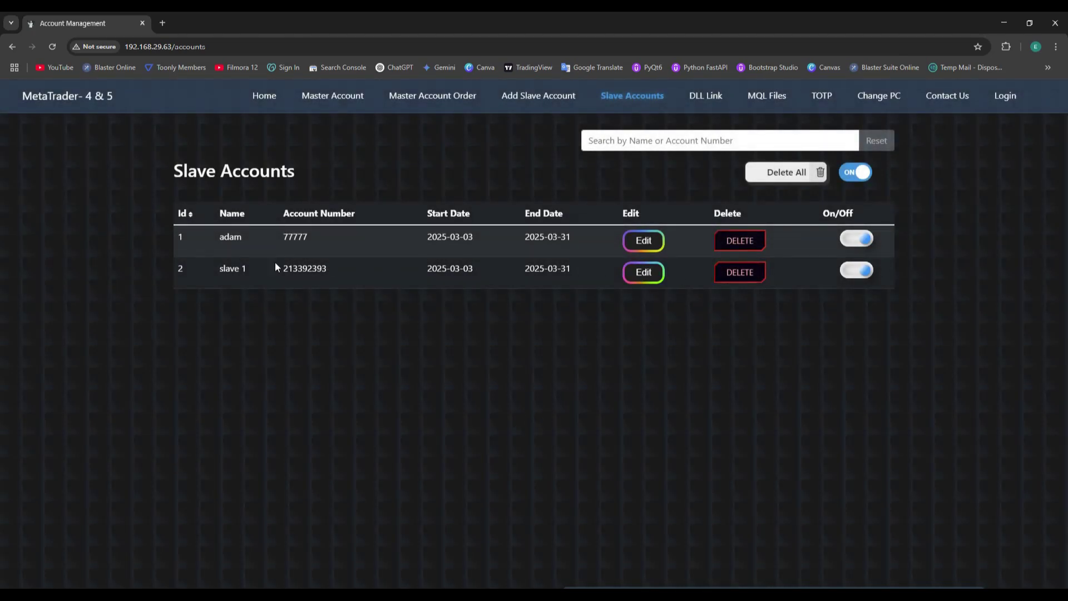
{"action": "left_click_drag", "start_coordinate": [326, 270], "coordinate": [288, 272]}
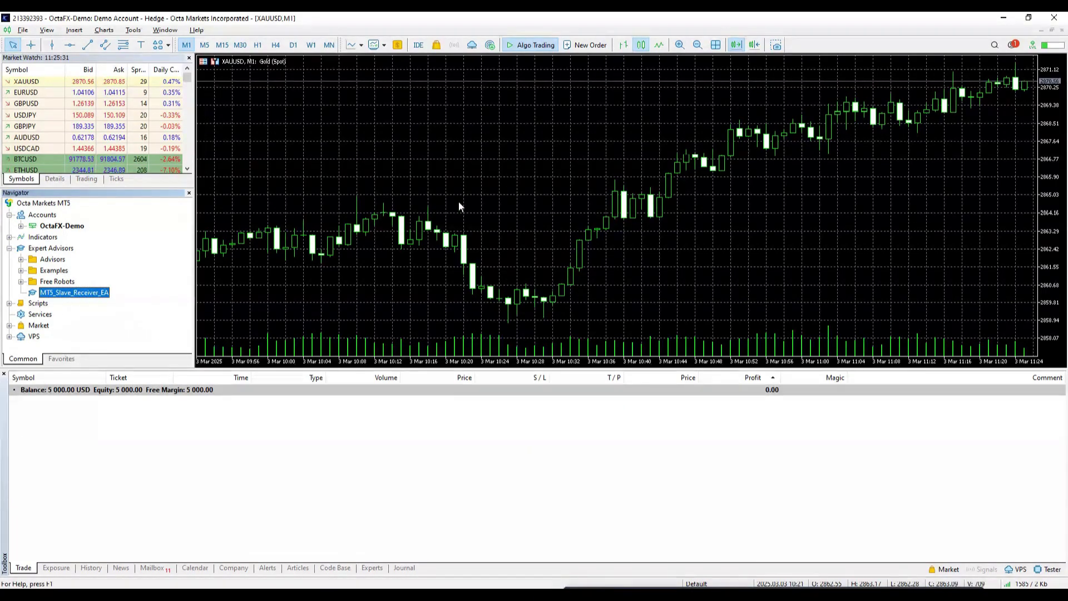
Step: Re-attach the slave receiver EA in MT5 and switch slave 1 off in the web panel
{"action": "double_click", "coordinate": [84, 293]}
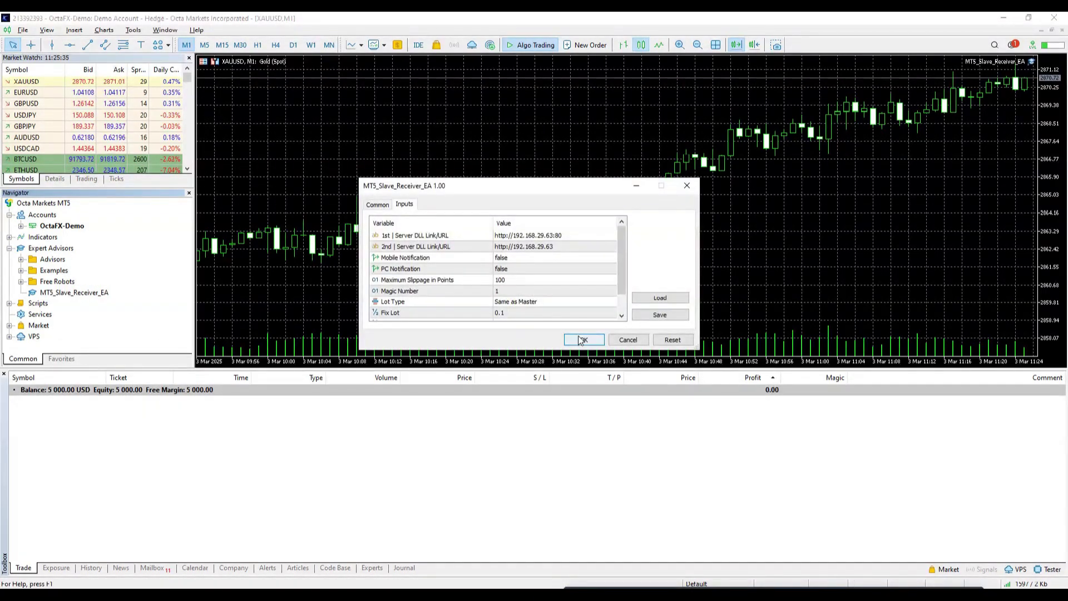
{"action": "left_click", "coordinate": [583, 341]}
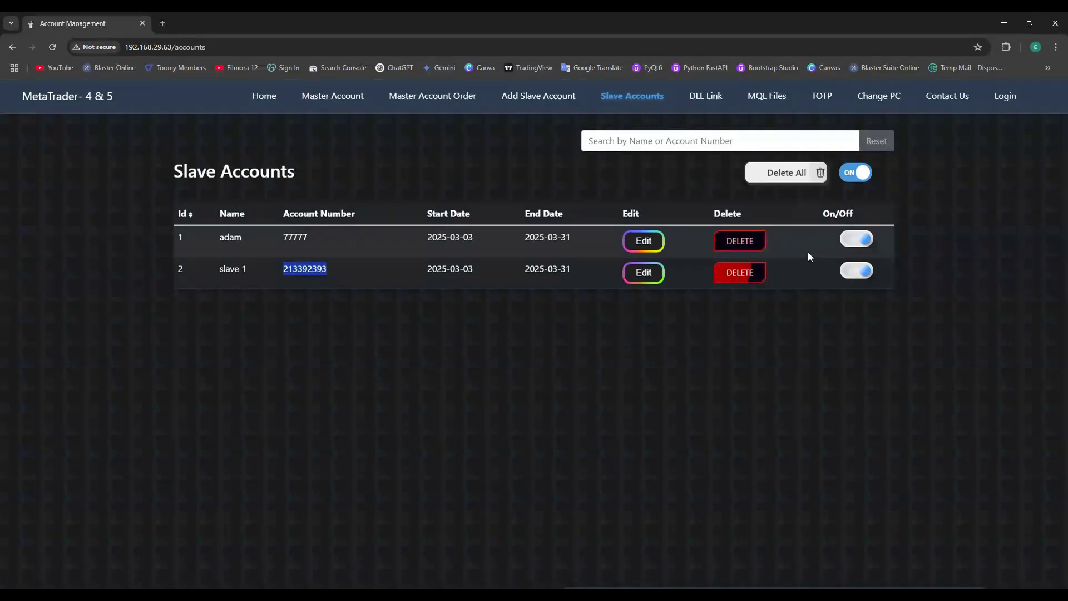
{"action": "left_click", "coordinate": [857, 271]}
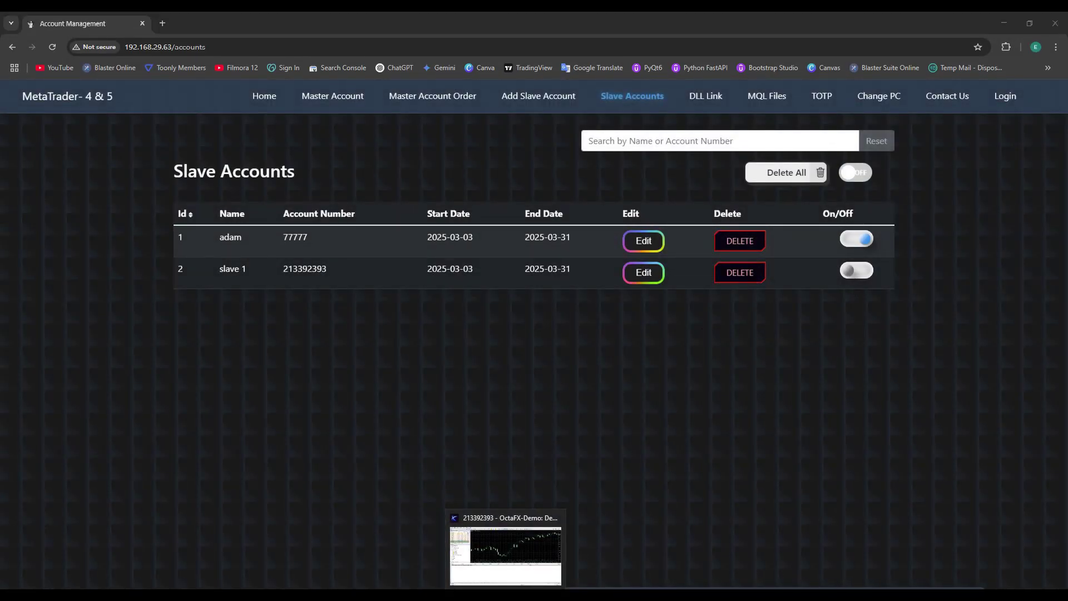
Step: Dismiss MT5's copy-refused alert, switch slave 1 back on, and return to MT5
{"action": "left_click", "coordinate": [505, 548]}
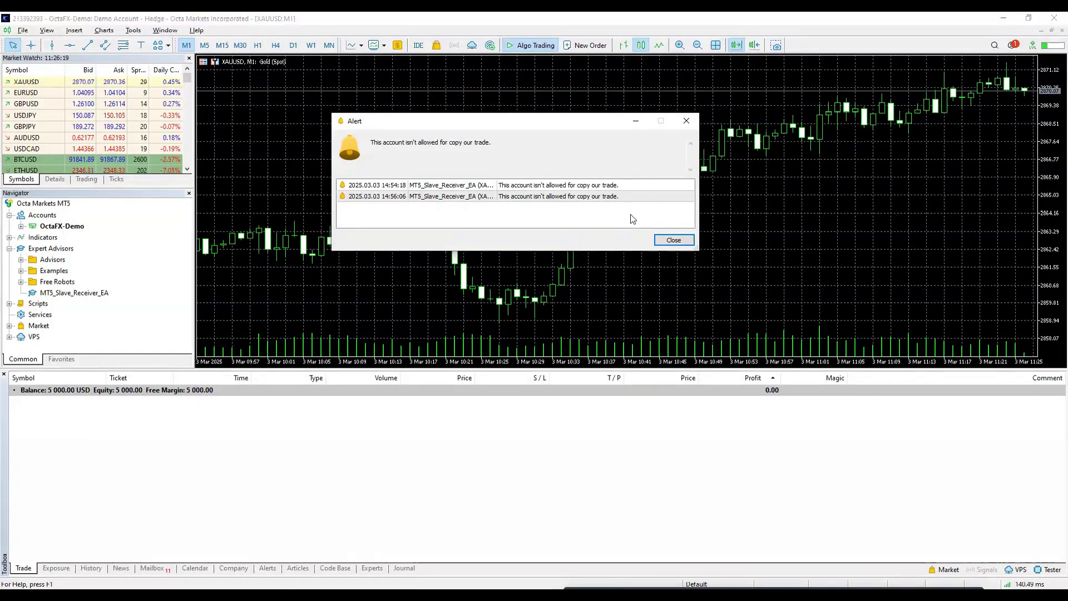
{"action": "left_click", "coordinate": [674, 240]}
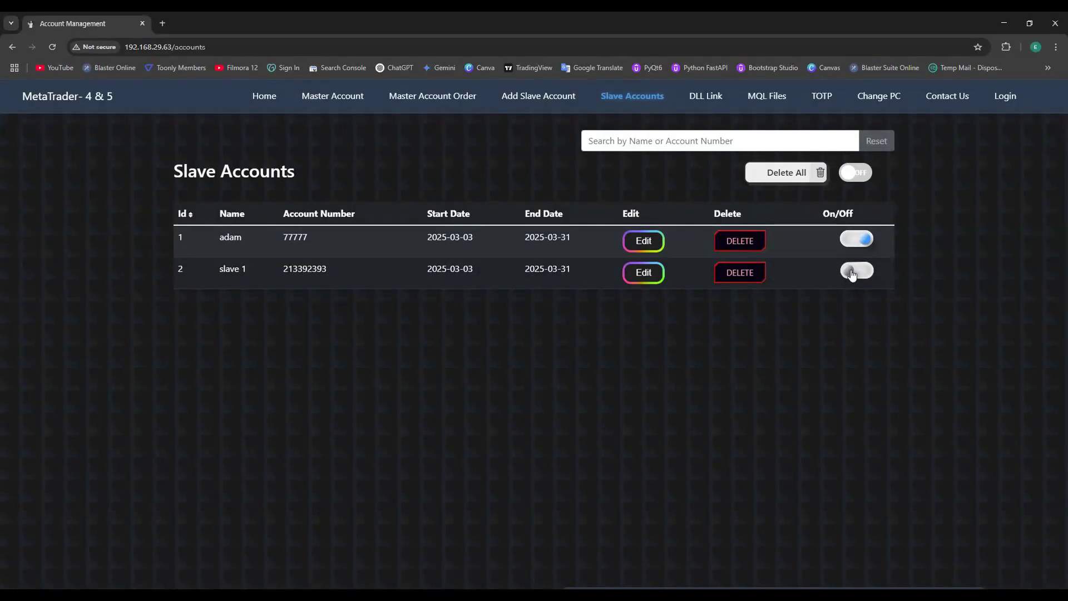
{"action": "left_click", "coordinate": [852, 272]}
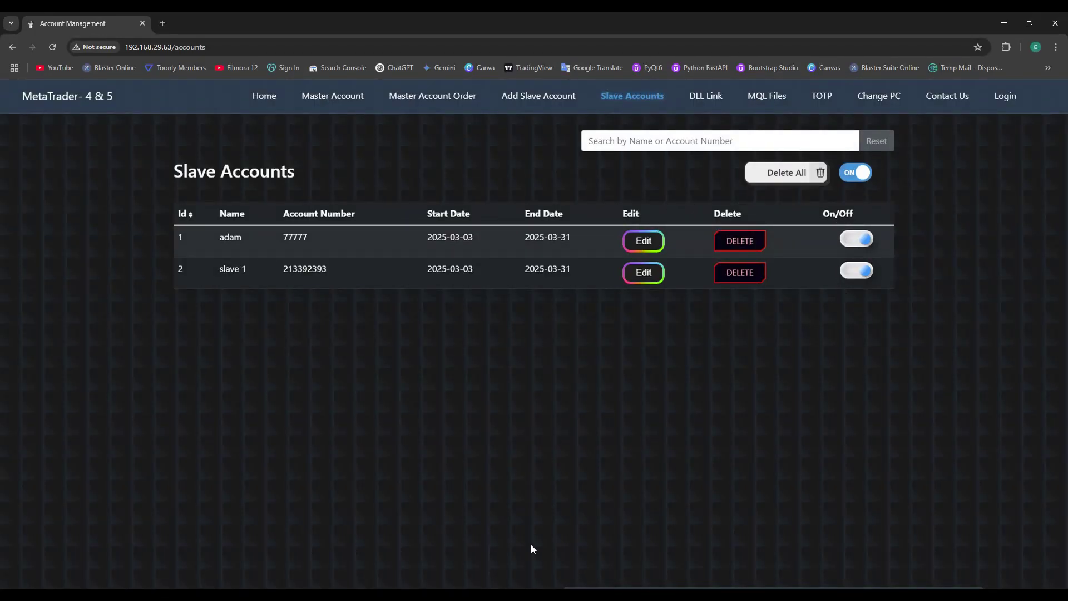
{"action": "key", "text": "alt+Tab"}
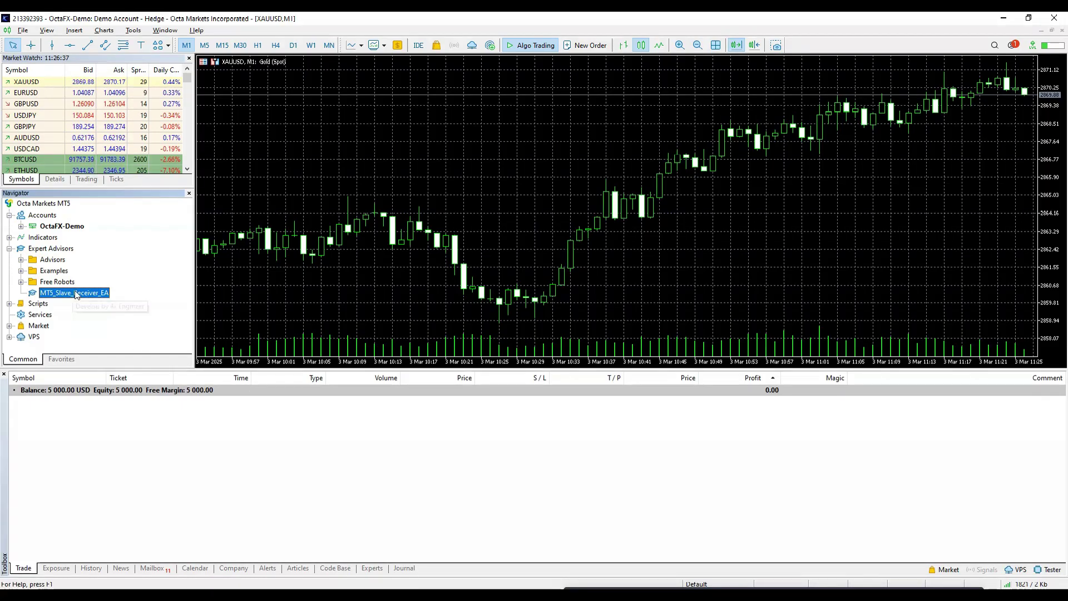
Step: Drop MT5_Slave_Receiver_EA onto the XAUUSD chart with default settings, then bring MetaTrader 4 forward
{"action": "left_click_drag", "start_coordinate": [350, 211], "coordinate": [349, 212]}
{"action": "left_click", "coordinate": [578, 341]}
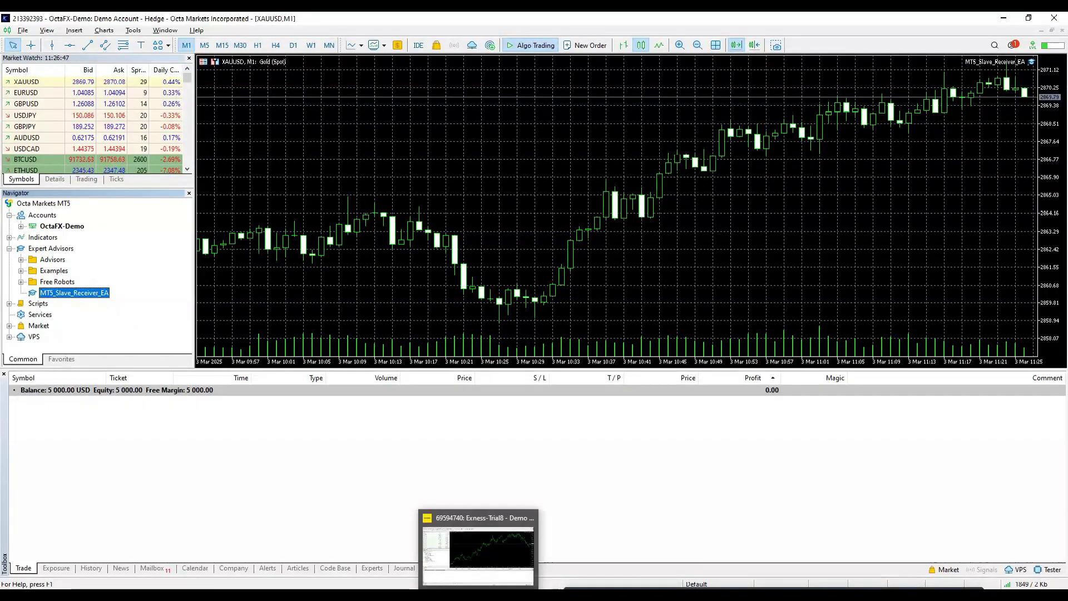
{"action": "left_click", "coordinate": [470, 537]}
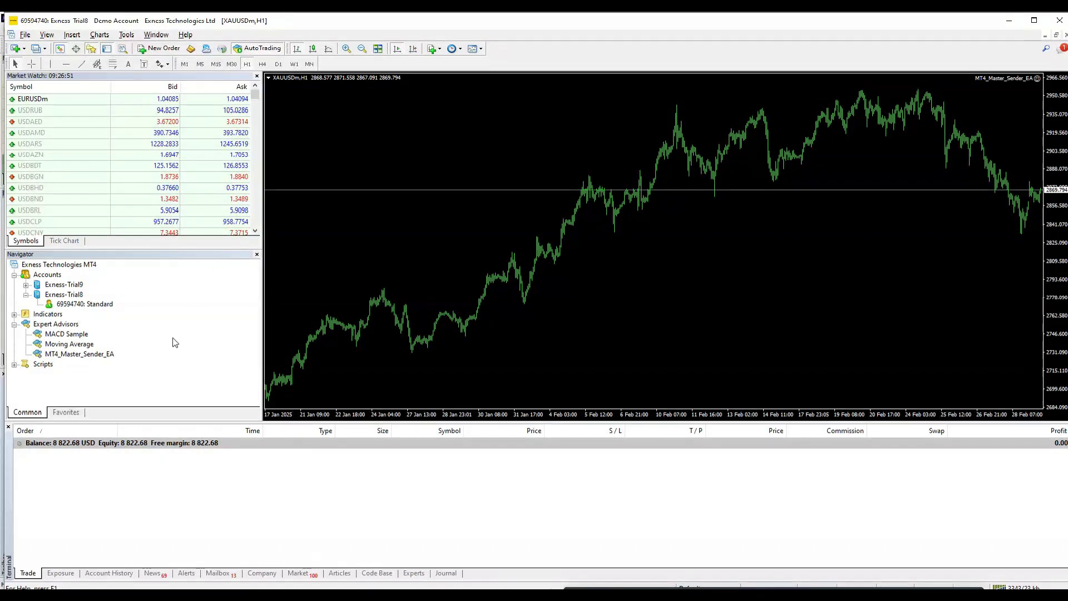
Step: Open a 0.02-lot sell and a 0.02-lot buy on XAUUSDm, then inspect the copied trade in MT5
{"action": "left_click", "coordinate": [78, 354]}
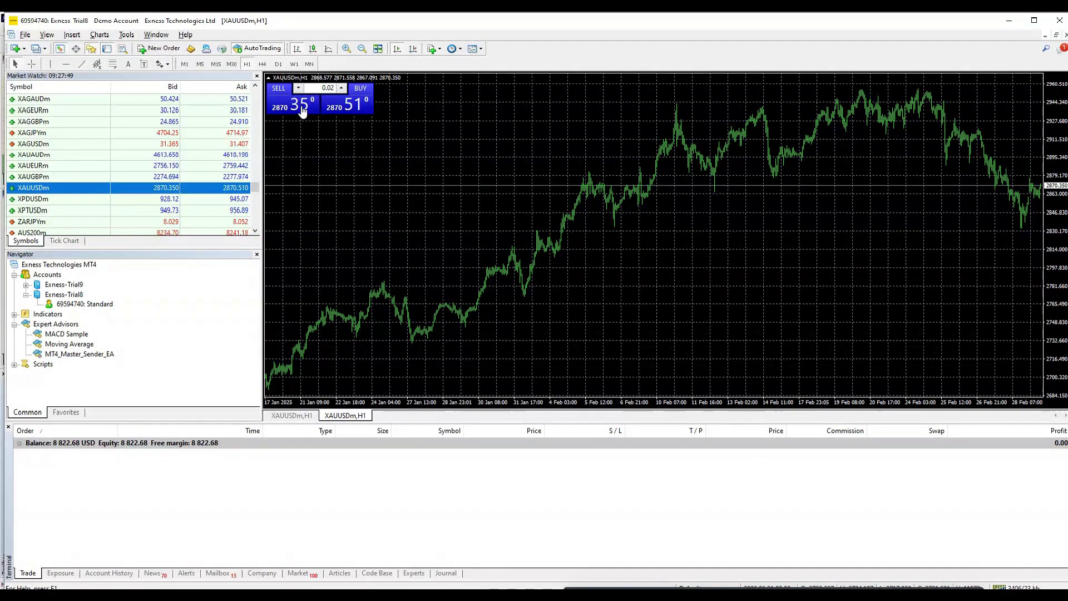
{"action": "left_click", "coordinate": [300, 106]}
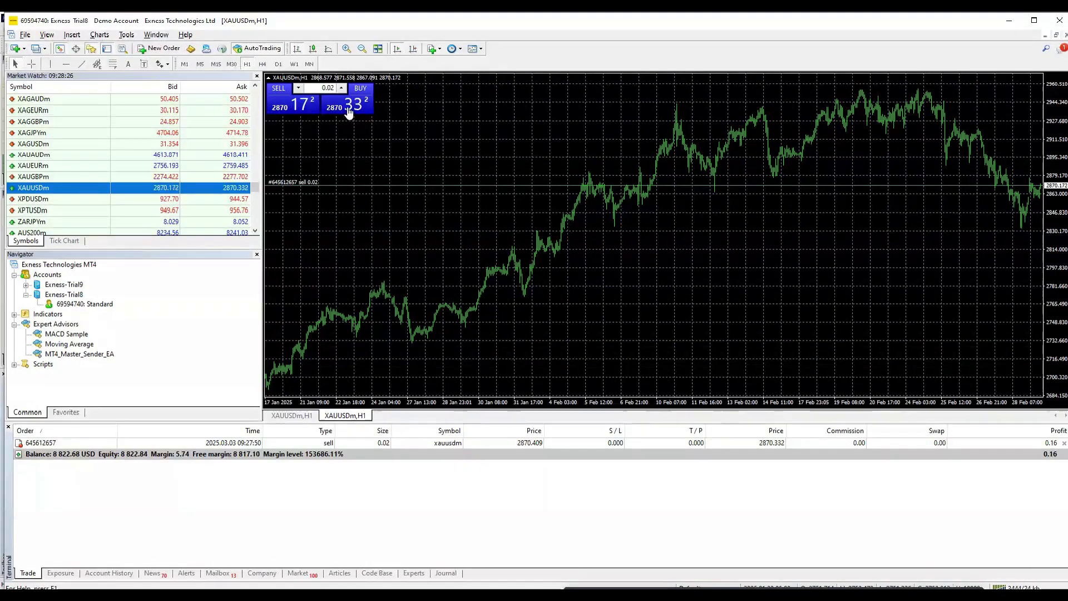
{"action": "left_click", "coordinate": [349, 106]}
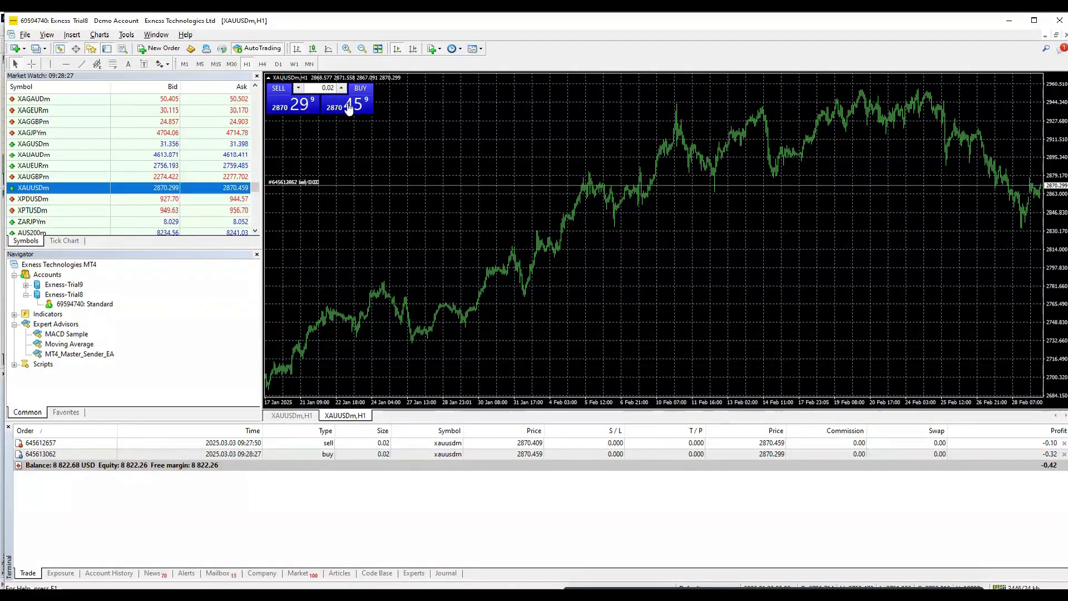
{"action": "key", "text": "alt+Tab"}
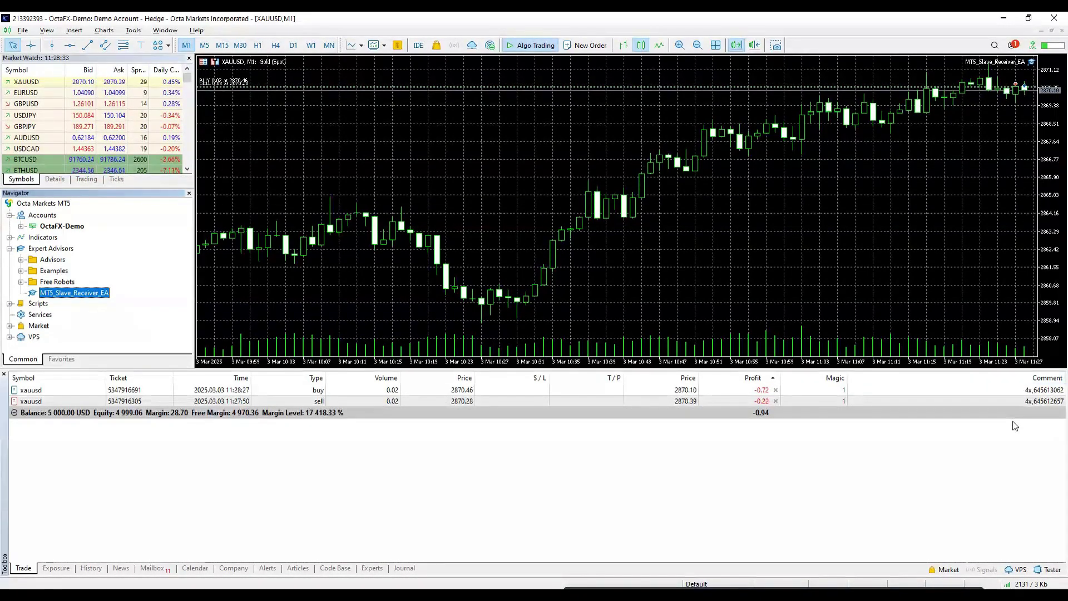
{"action": "left_click", "coordinate": [1045, 405]}
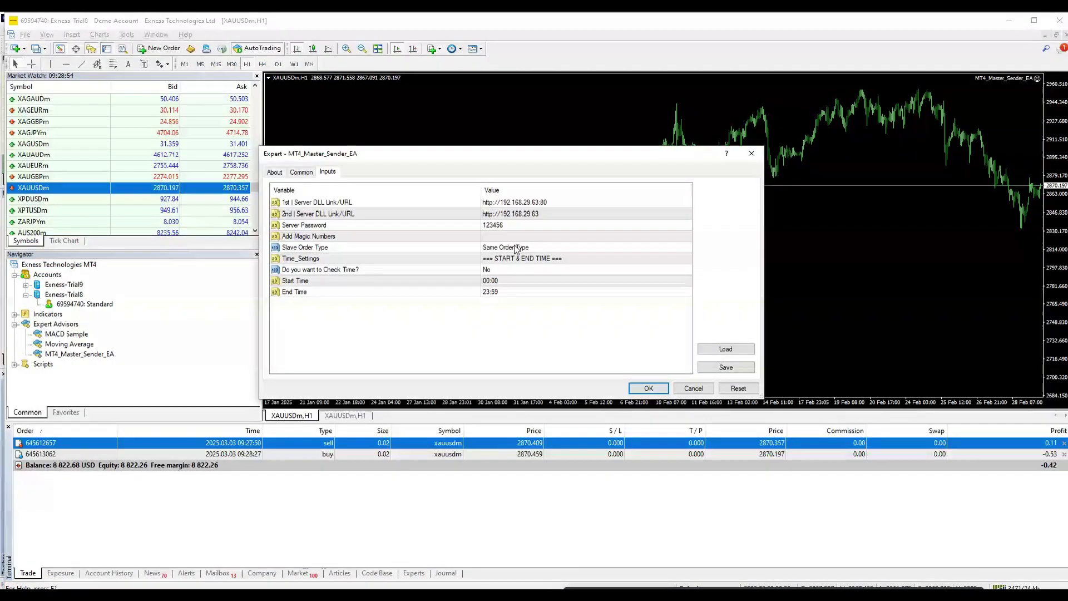
Step: Set the master EA's Slave Order Type to Opposite Order Type, open a XAUUSDm sell, and check its copy
{"action": "left_click", "coordinate": [517, 247]}
{"action": "left_click", "coordinate": [516, 248]}
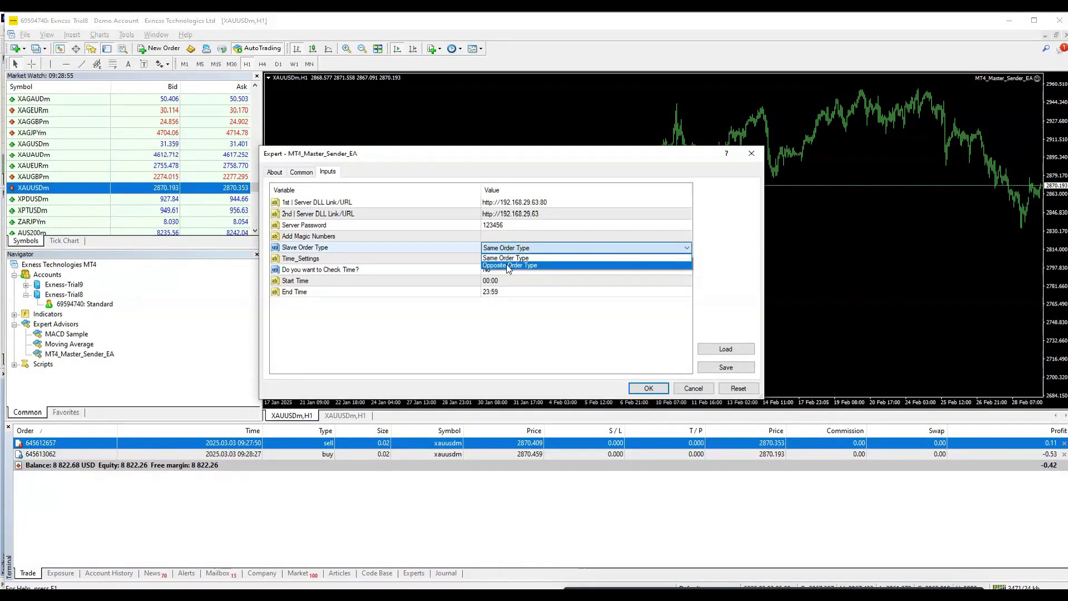
{"action": "left_click", "coordinate": [508, 266]}
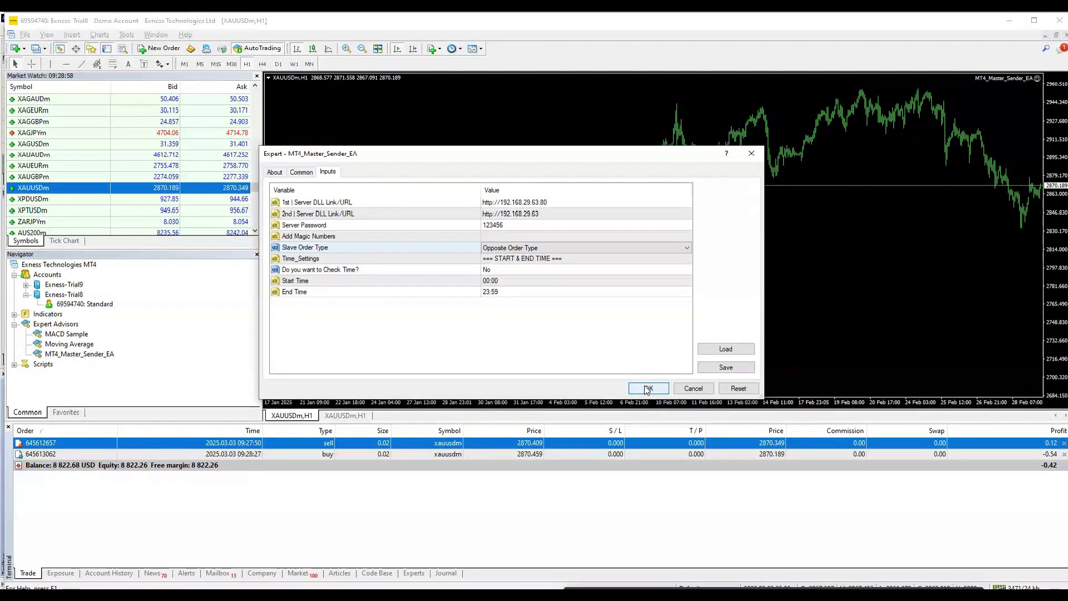
{"action": "left_click", "coordinate": [645, 388]}
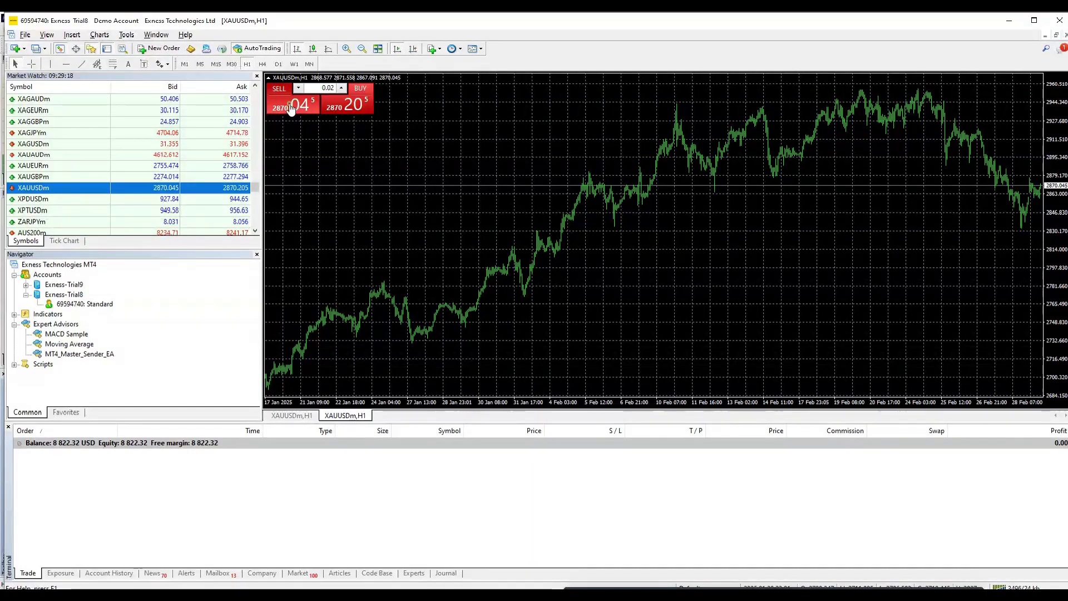
{"action": "left_click", "coordinate": [290, 108]}
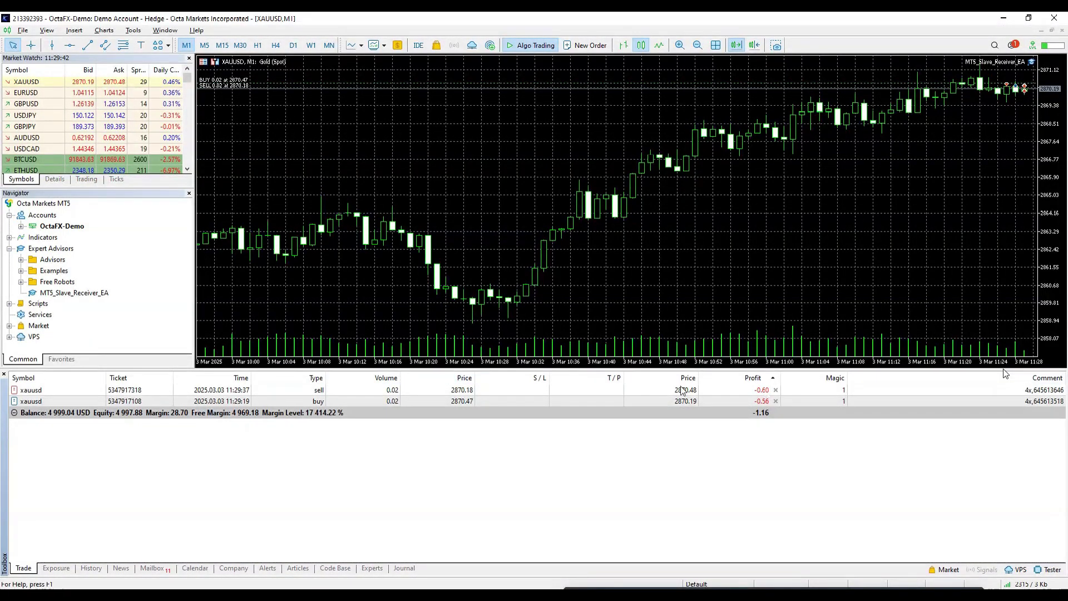
{"action": "left_click", "coordinate": [1045, 390]}
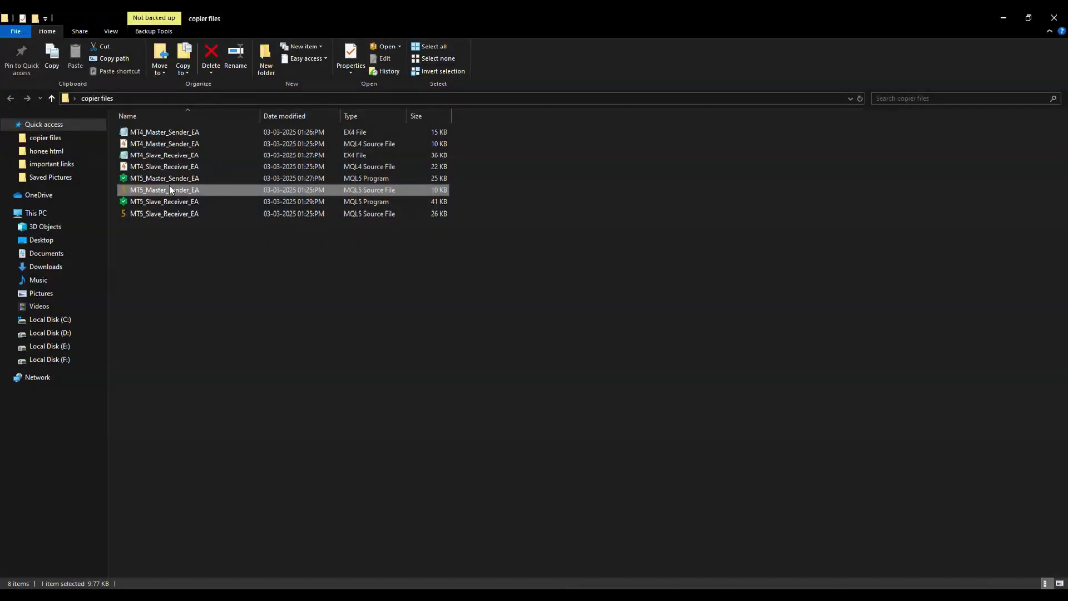
Step: Copy the MT5_Master_Sender_EA file from the copier files folder
{"action": "left_click", "coordinate": [172, 179]}
{"action": "right_click", "coordinate": [174, 180]}
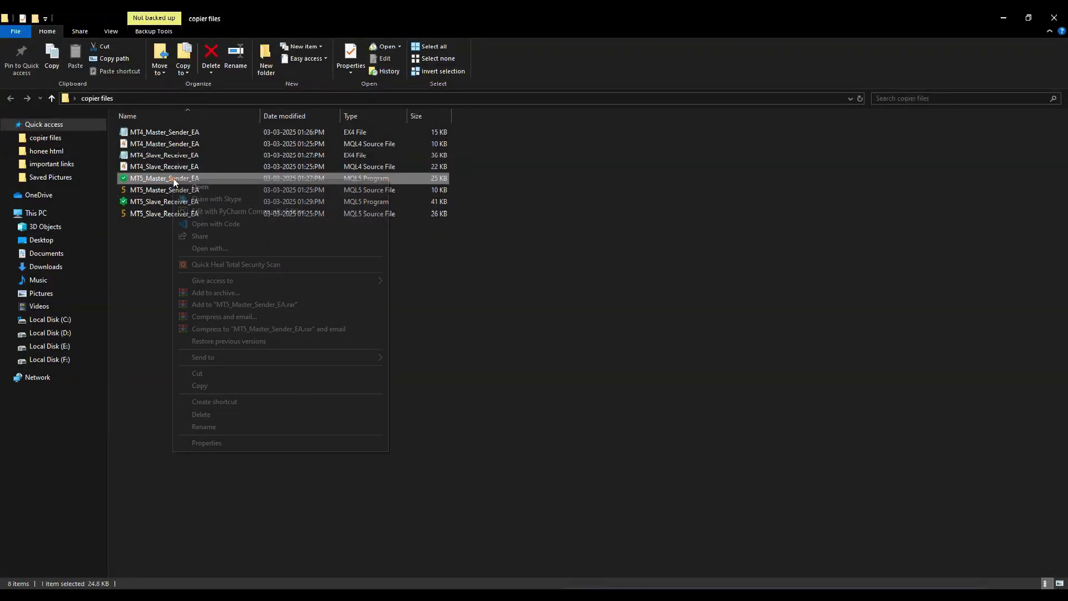
{"action": "left_click", "coordinate": [205, 387]}
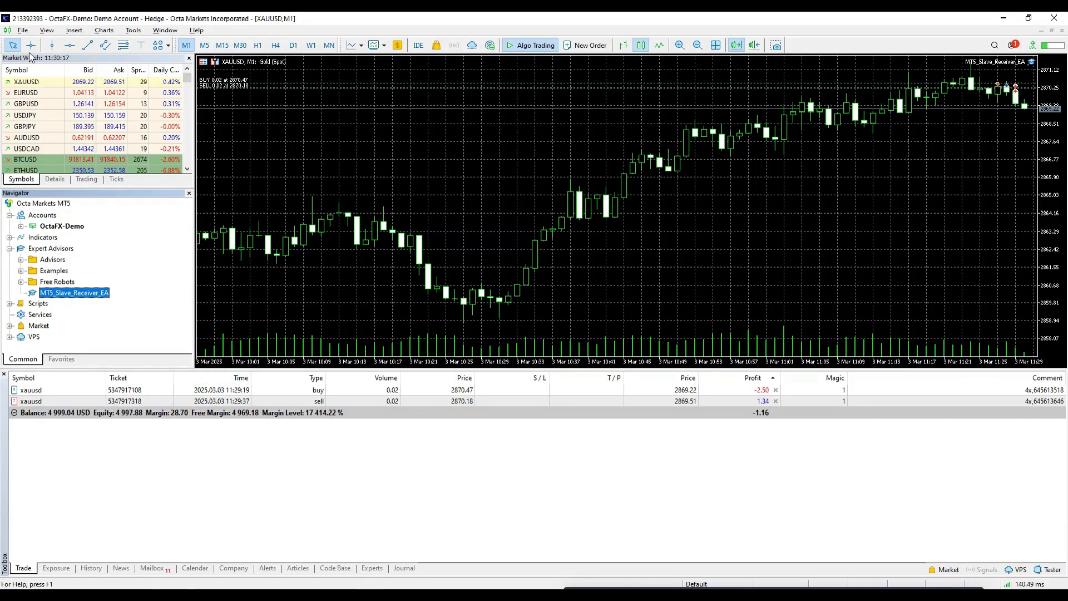
Step: Paste it into MetaTrader 5's data folder under MQL5\Experts
{"action": "left_click", "coordinate": [23, 30]}
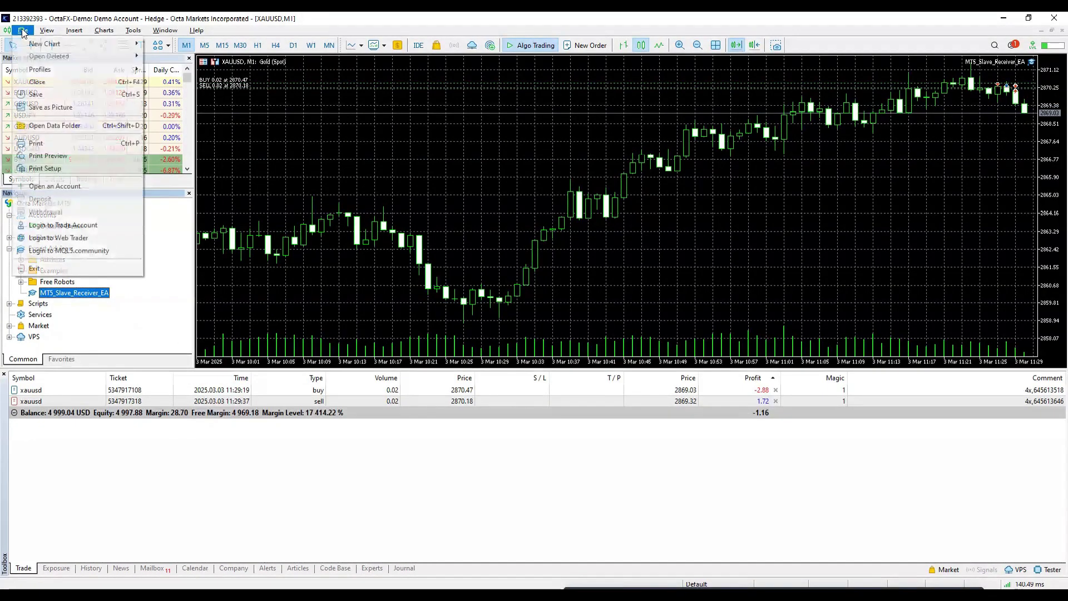
{"action": "left_click", "coordinate": [55, 125]}
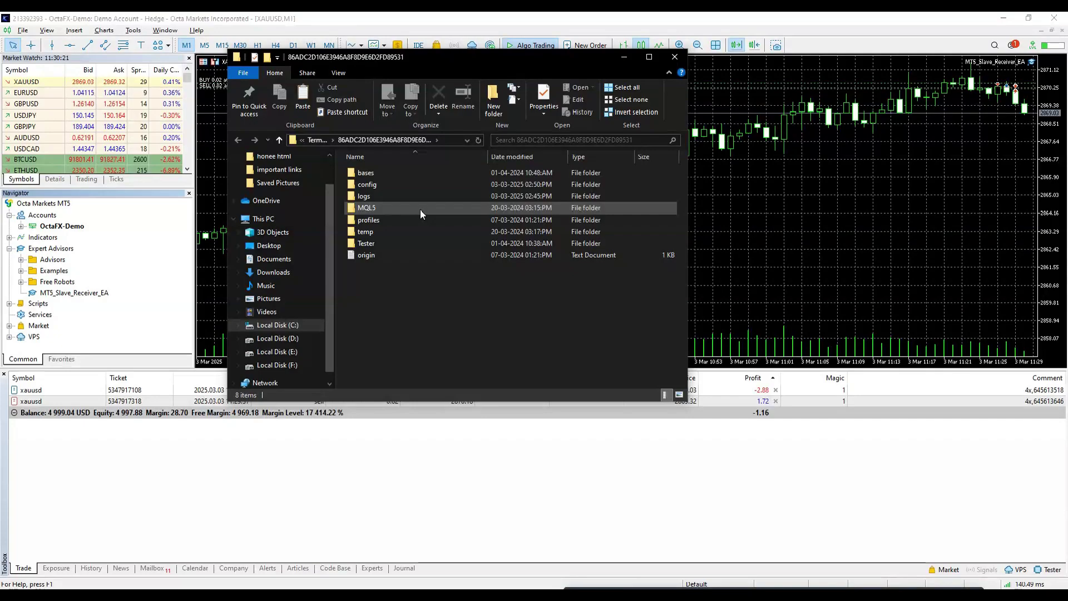
{"action": "double_click", "coordinate": [421, 209]}
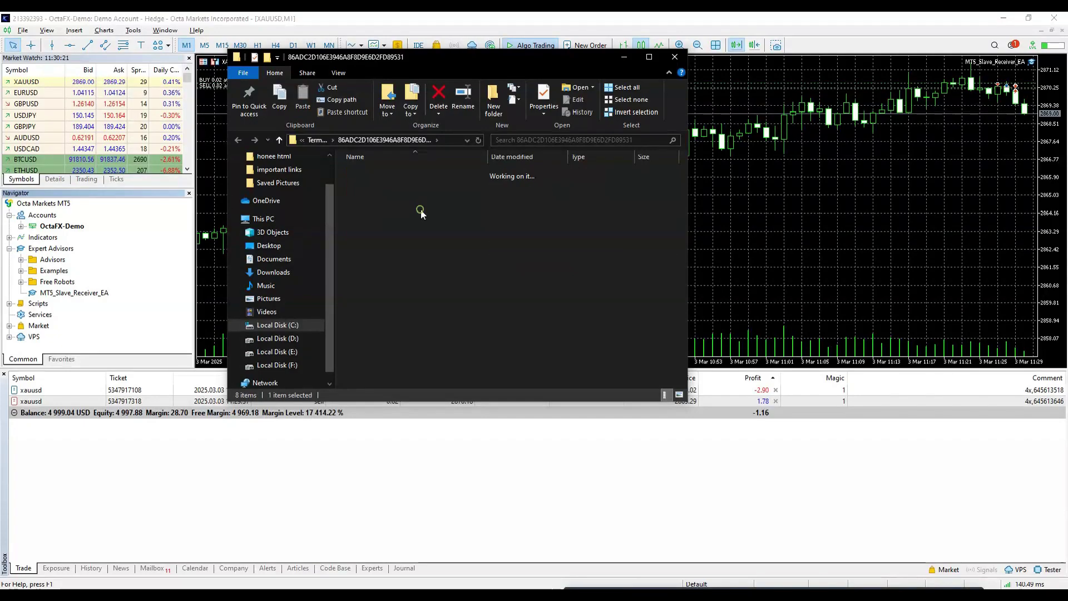
{"action": "double_click", "coordinate": [398, 171]}
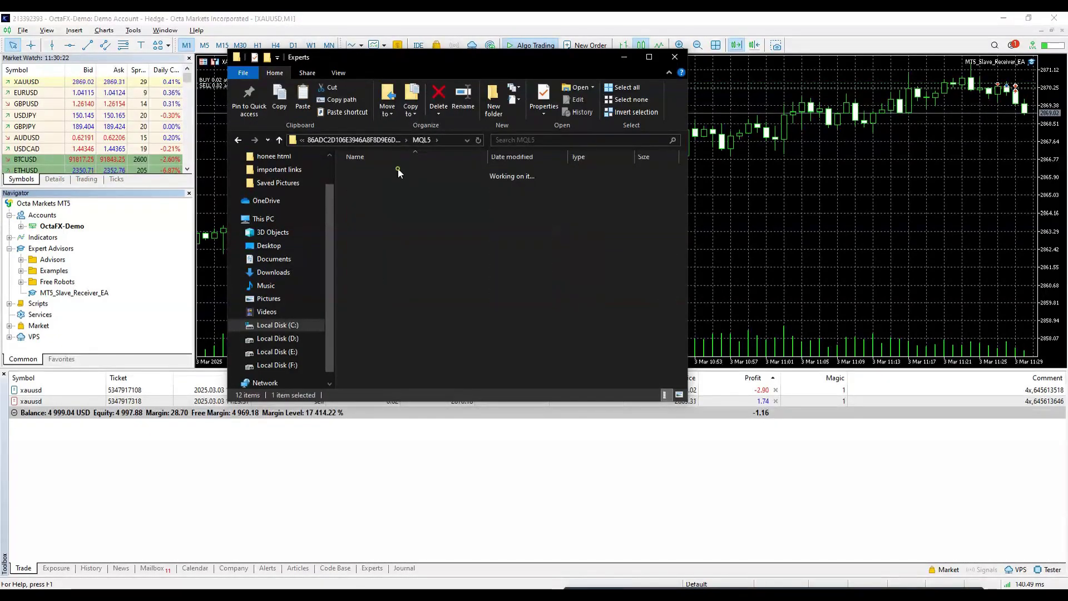
{"action": "right_click", "coordinate": [361, 240]}
{"action": "left_click", "coordinate": [399, 320]}
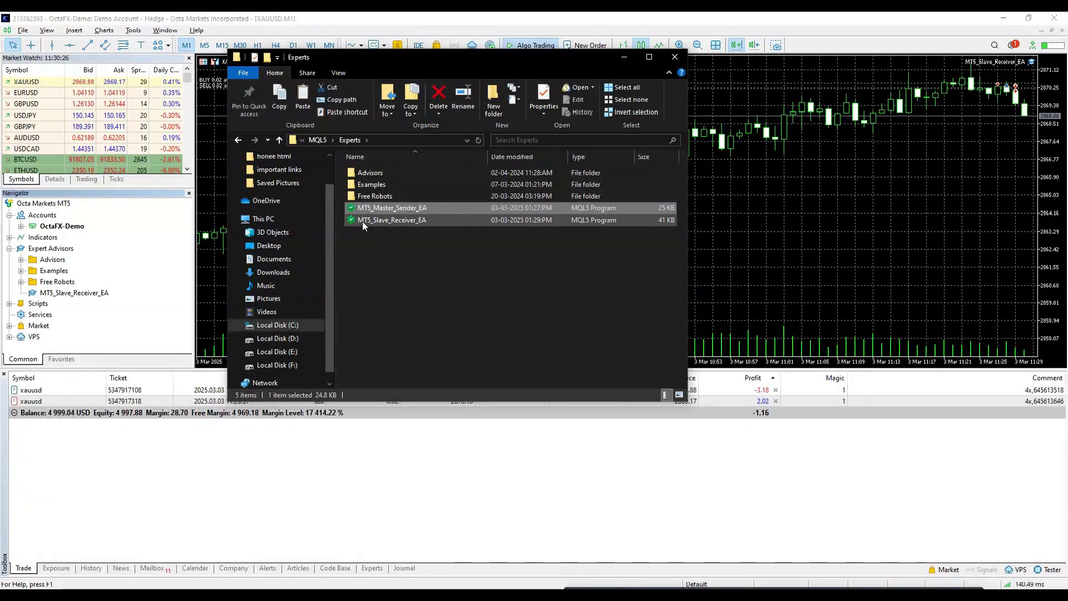
Step: Close the Experts folder, refresh MT5's Expert Advisors list, and return to the copier files folder
{"action": "left_click", "coordinate": [675, 57]}
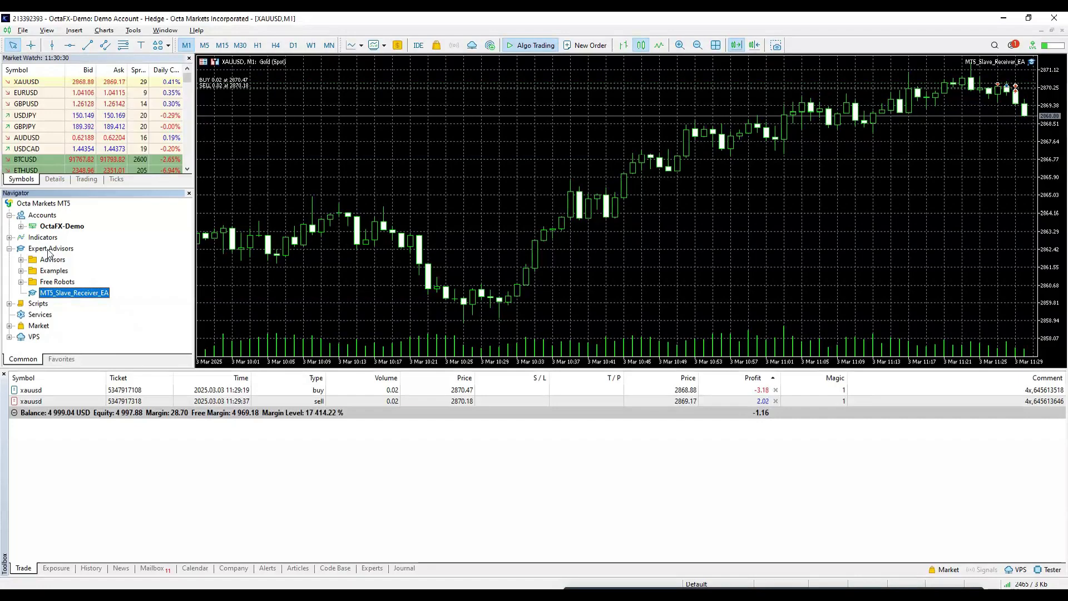
{"action": "right_click", "coordinate": [49, 250]}
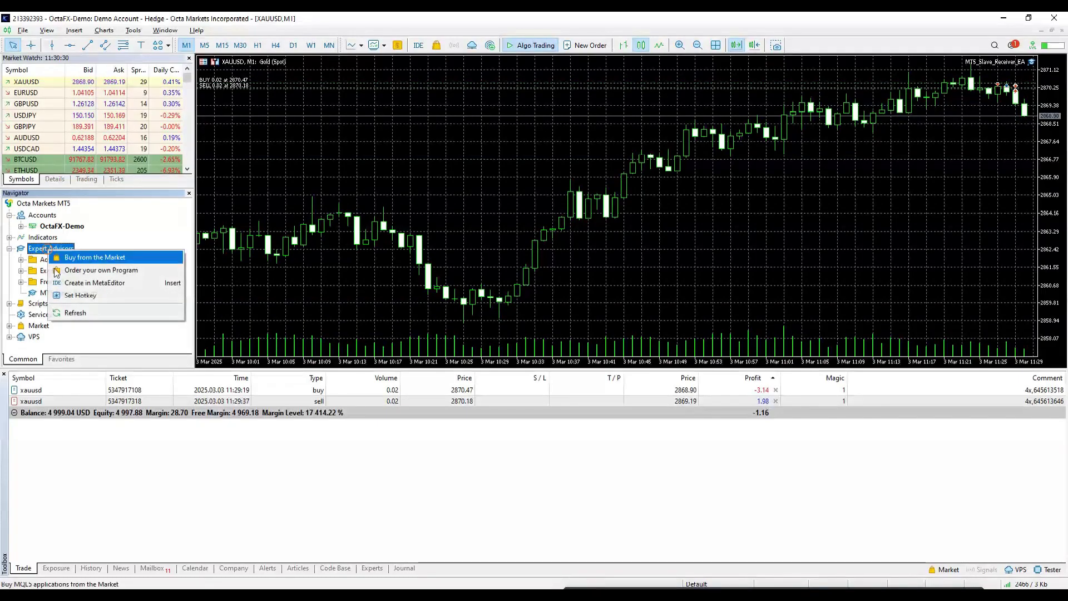
{"action": "left_click", "coordinate": [74, 314]}
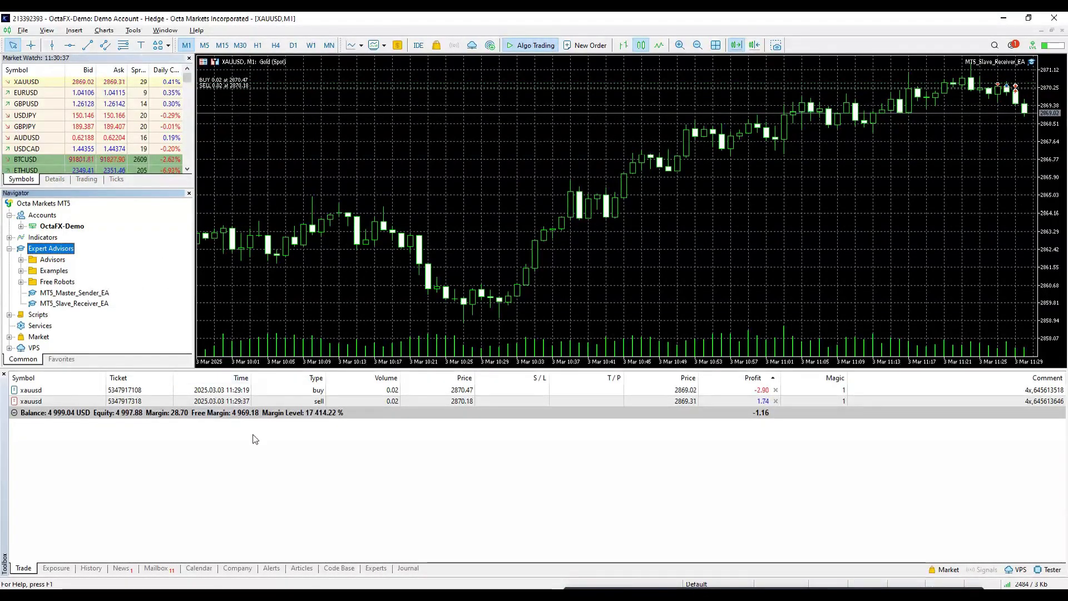
{"action": "key", "text": "alt+Tab"}
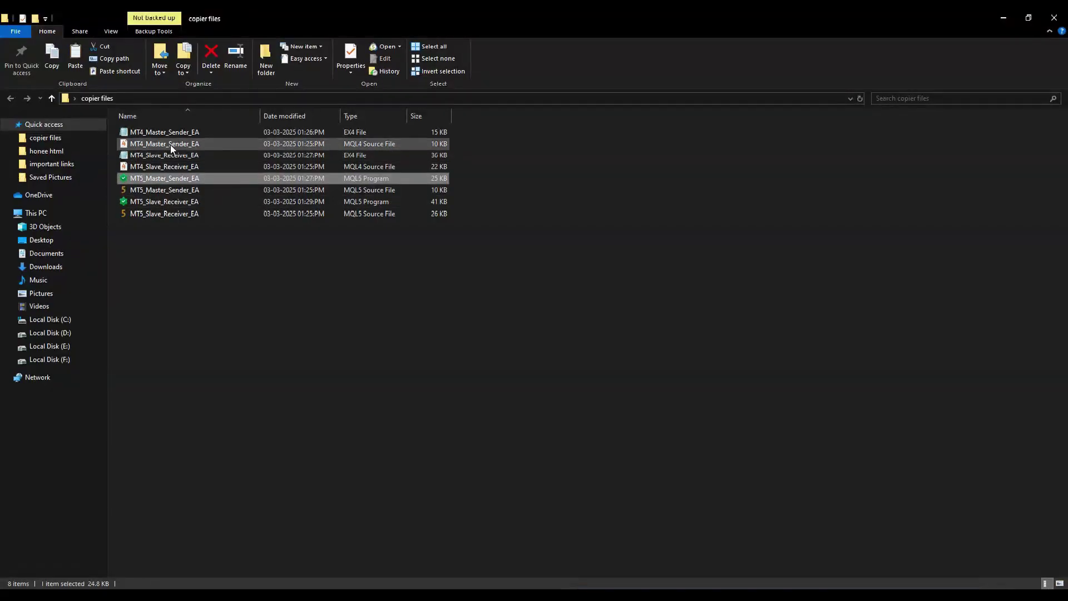
Step: Copy the MT4_Slave_Receiver_EA file from the copier files folder
{"action": "left_click", "coordinate": [174, 155]}
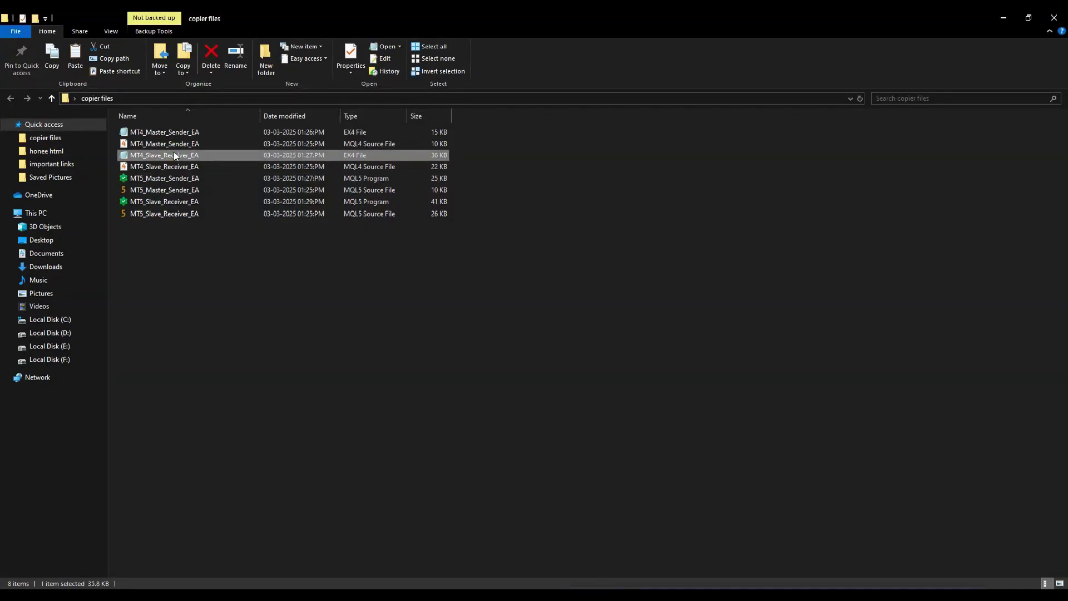
{"action": "right_click", "coordinate": [172, 155]}
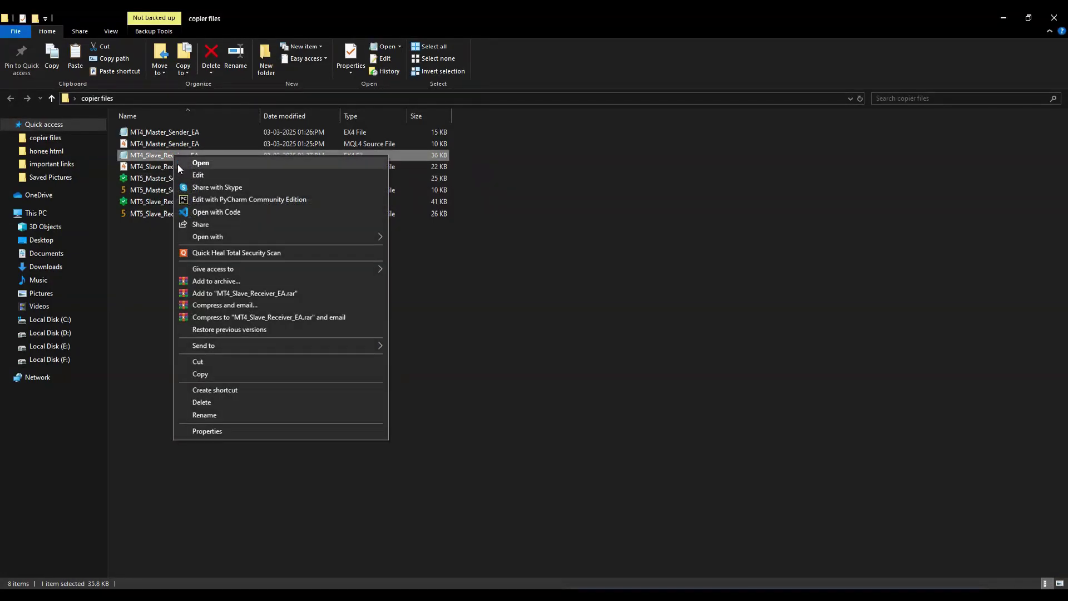
{"action": "left_click", "coordinate": [217, 376]}
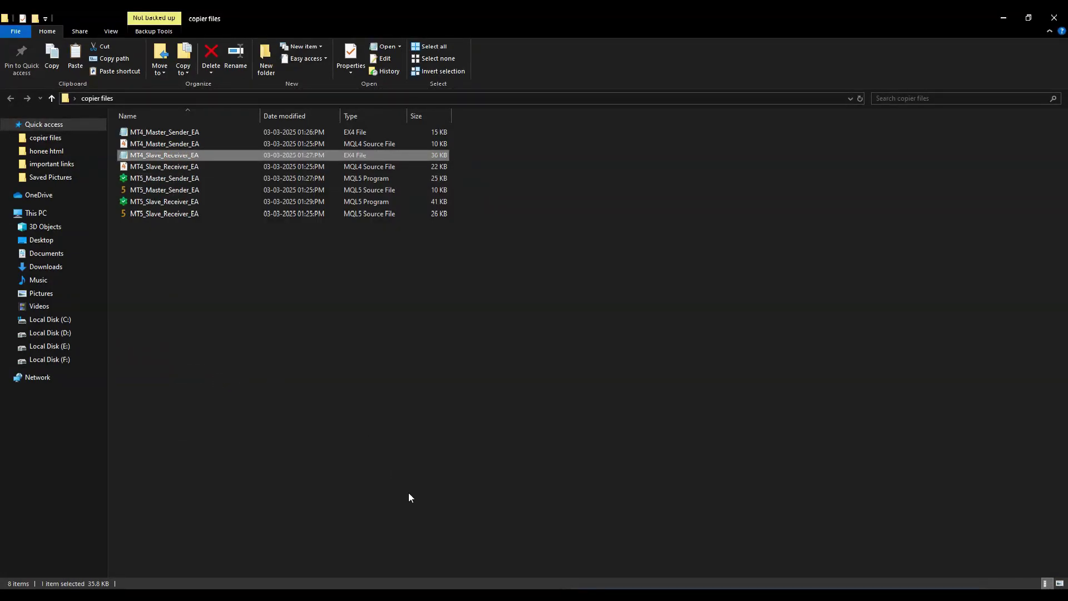
{"action": "key", "text": "alt+Tab"}
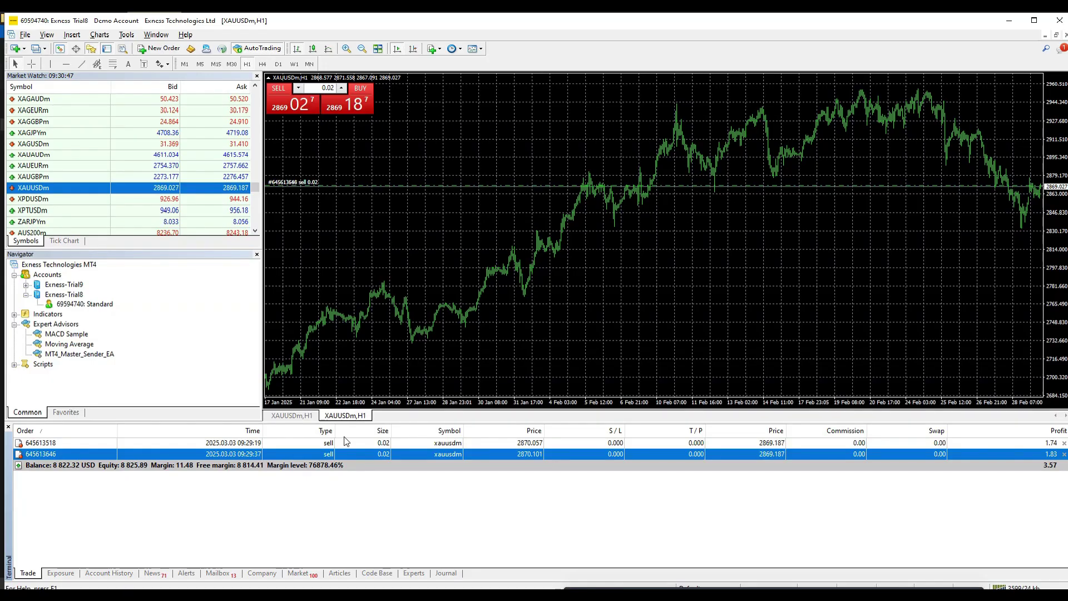
Step: Paste it into MetaTrader 4's data folder under MQL4\Experts
{"action": "left_click", "coordinate": [25, 35]}
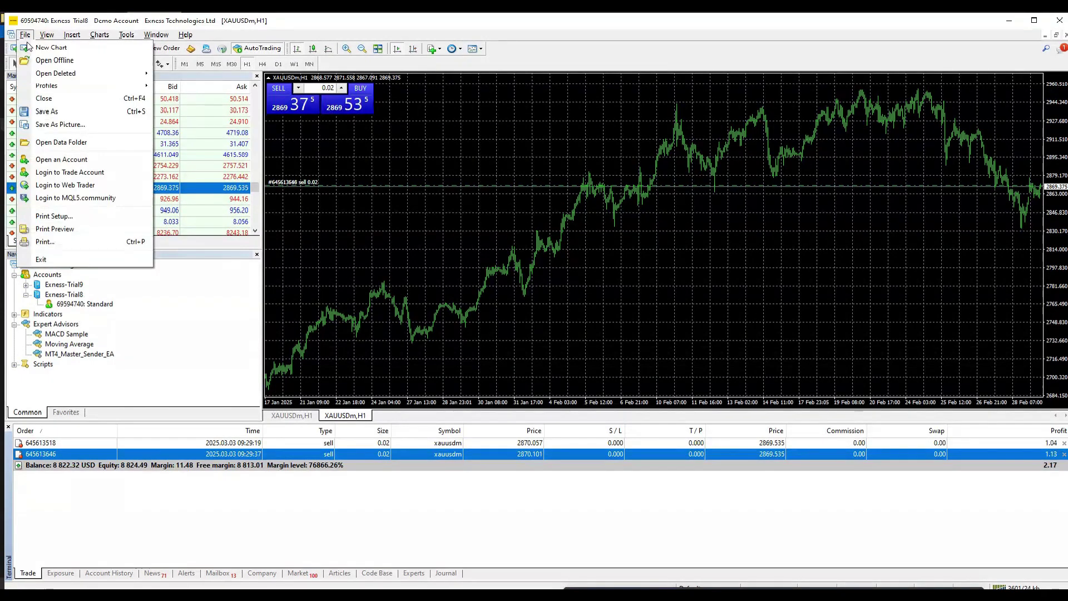
{"action": "left_click", "coordinate": [67, 146]}
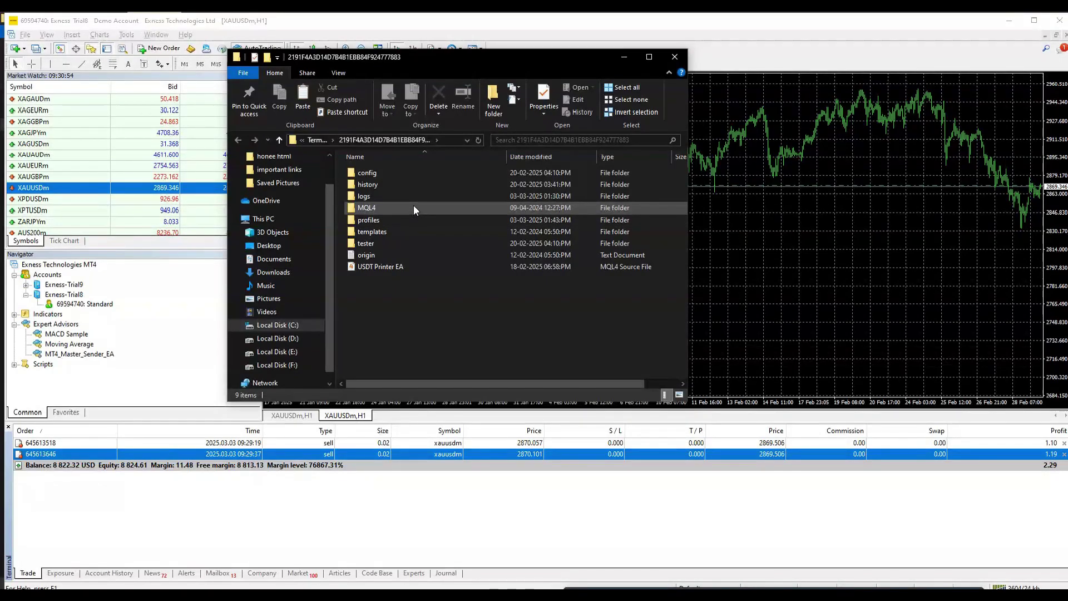
{"action": "double_click", "coordinate": [416, 206]}
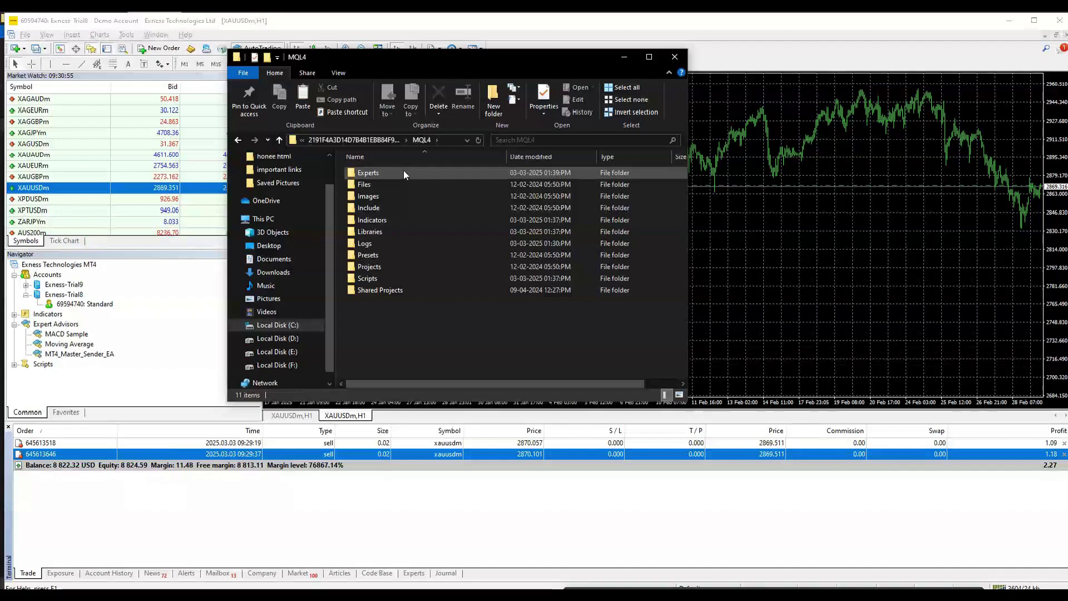
{"action": "double_click", "coordinate": [403, 172]}
{"action": "right_click", "coordinate": [381, 263]}
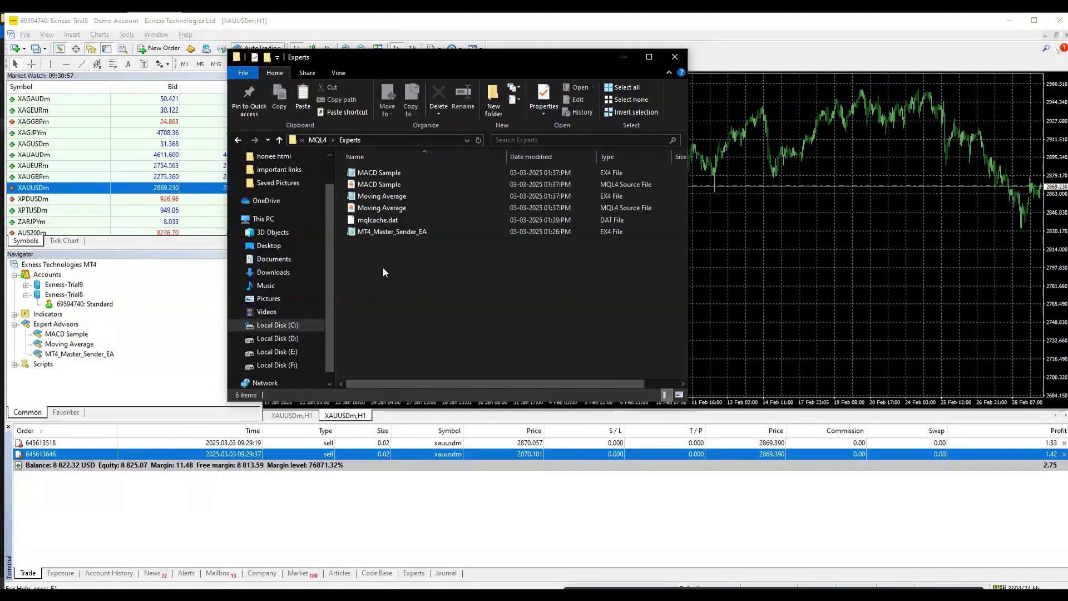
{"action": "right_click", "coordinate": [381, 263]}
{"action": "left_click", "coordinate": [411, 340]}
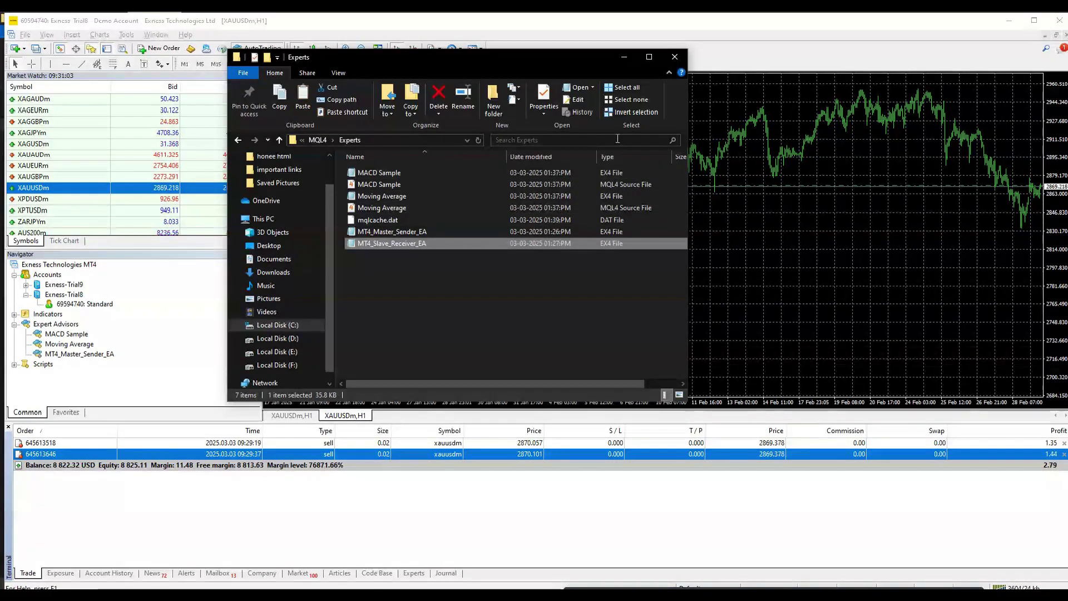
Step: Close the Experts folder, refresh MT4's Expert Advisors list, and return to MetaTrader 5
{"action": "left_click", "coordinate": [678, 55]}
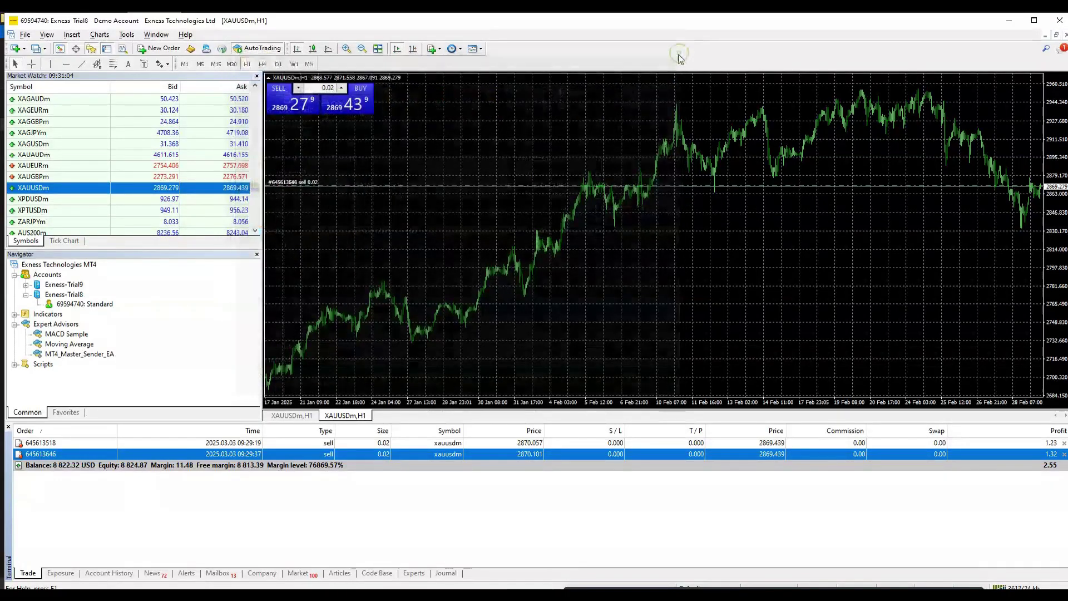
{"action": "right_click", "coordinate": [60, 324]}
{"action": "left_click", "coordinate": [90, 369]}
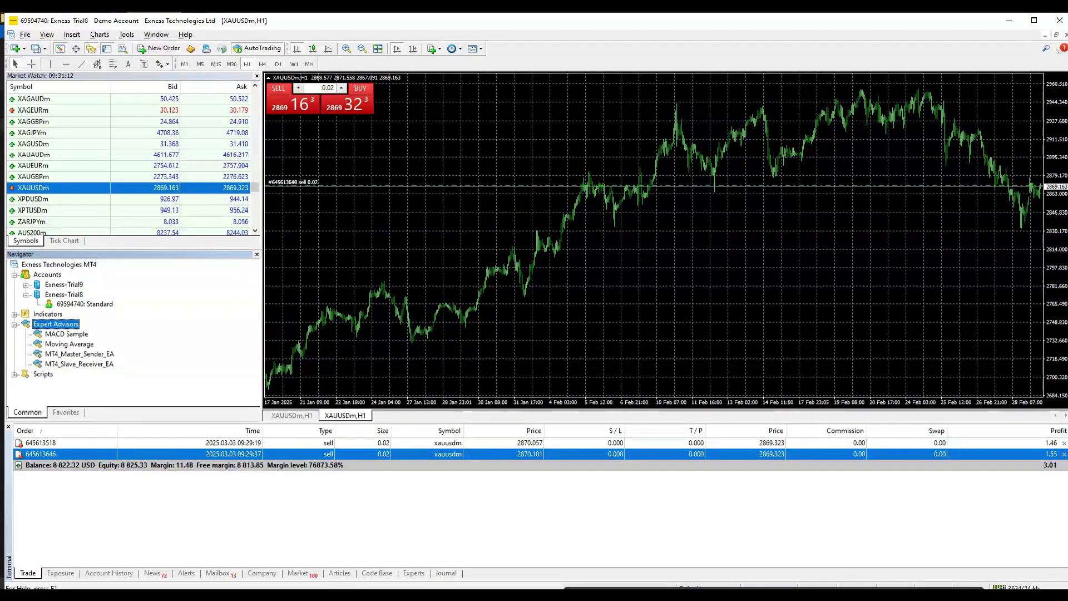
{"action": "key", "text": "alt+Tab"}
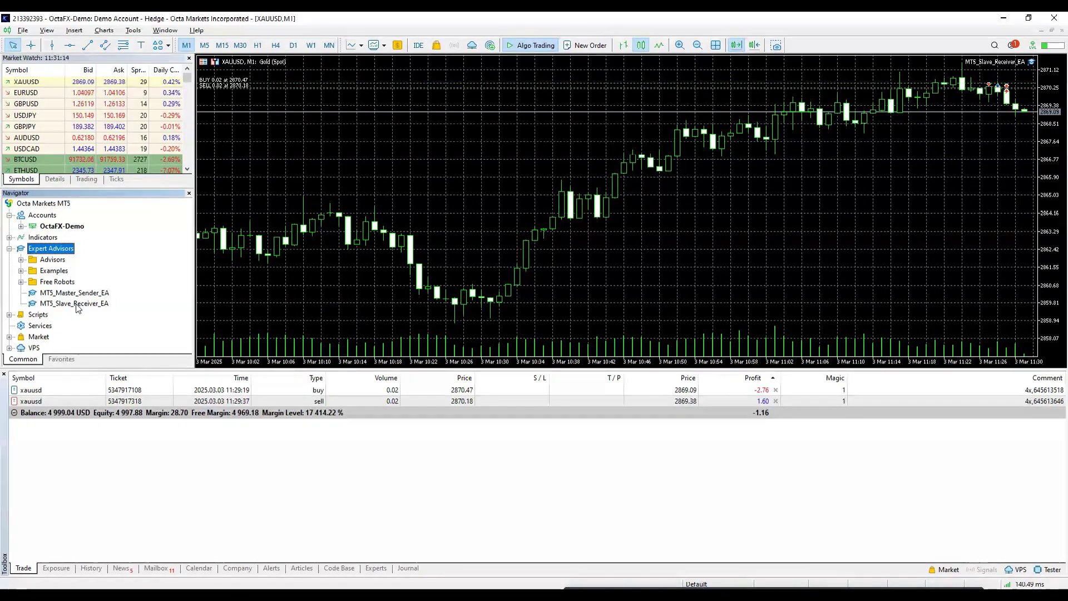
Step: Attach MT5_Master_Sender_EA to the XAUUSD chart and close the 'This Master Account is not allowed' alert
{"action": "left_click", "coordinate": [72, 303]}
{"action": "left_click", "coordinate": [71, 294]}
{"action": "left_click_drag", "start_coordinate": [71, 294], "coordinate": [490, 321]}
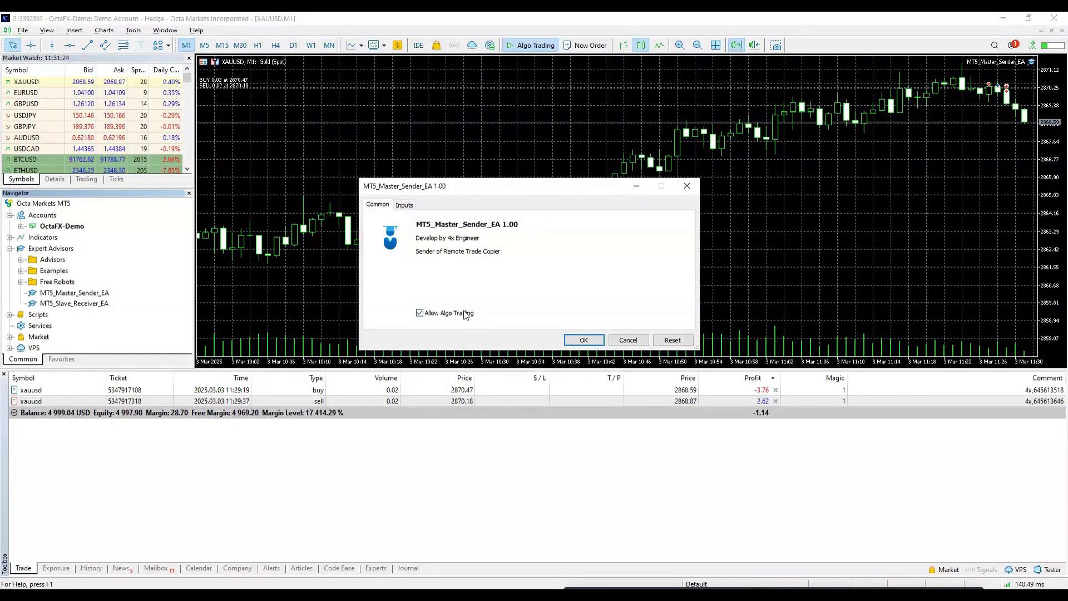
{"action": "left_click", "coordinate": [405, 205]}
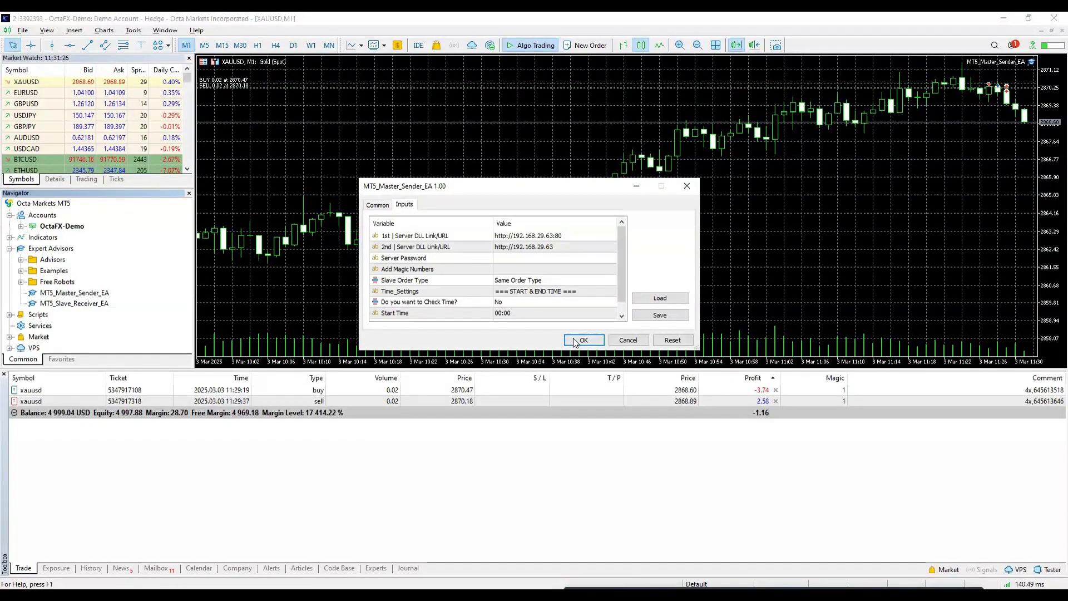
{"action": "left_click", "coordinate": [581, 340]}
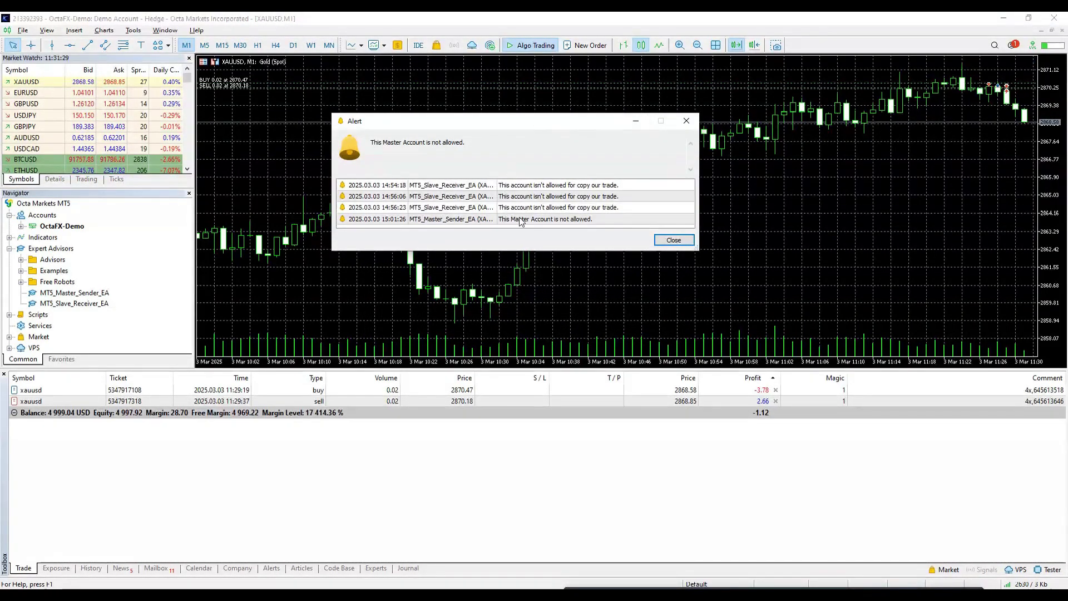
{"action": "left_click", "coordinate": [685, 240]}
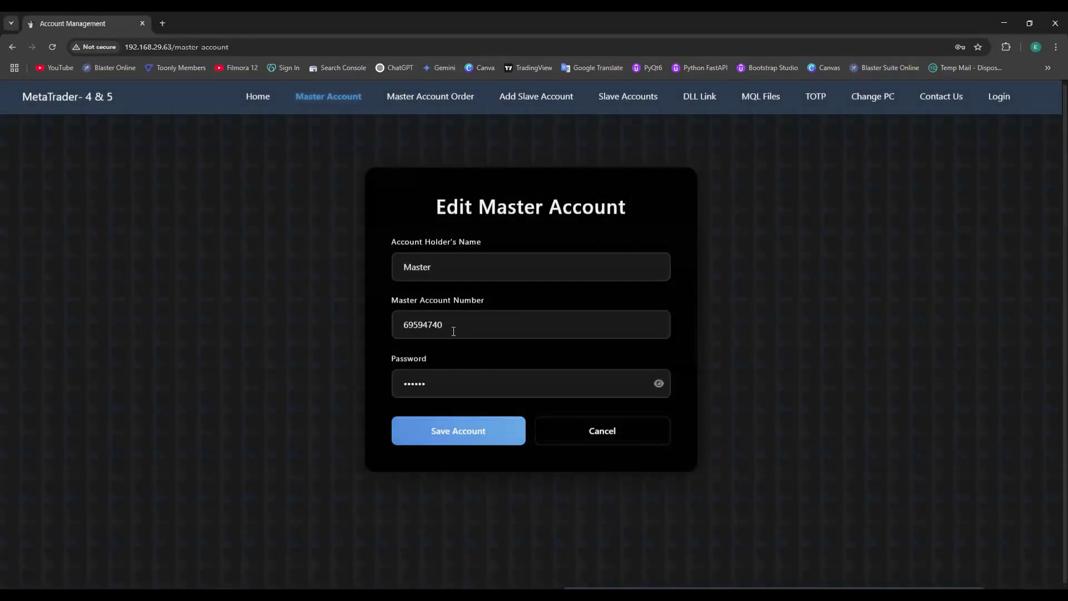
Step: Enter the MT5 demo account number as master, check the stored password, and save
{"action": "left_click_drag", "start_coordinate": [453, 329], "coordinate": [408, 328]}
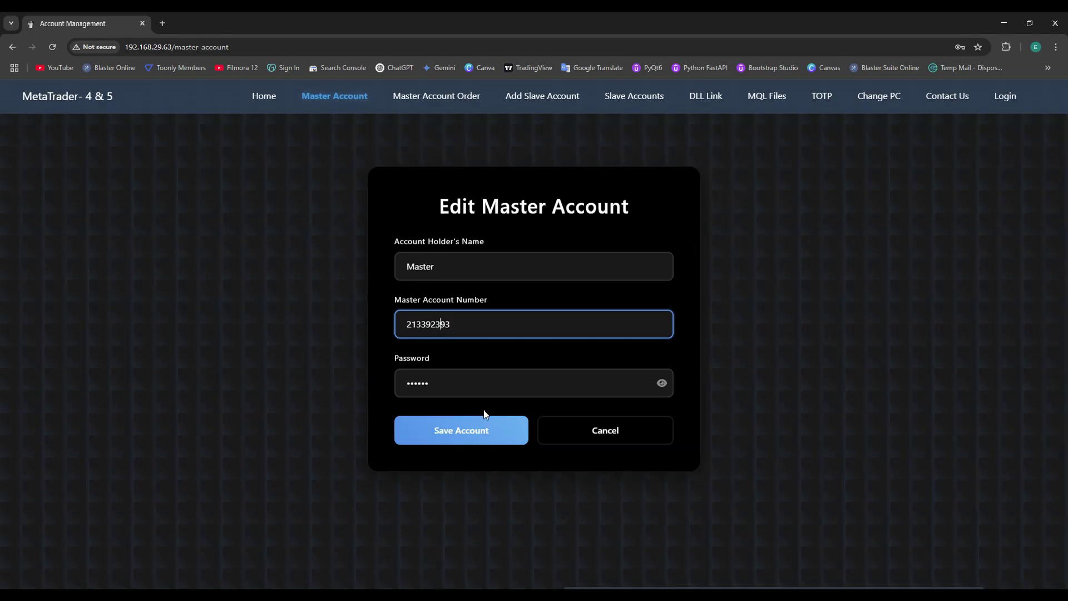
{"action": "left_click", "coordinate": [661, 383]}
{"action": "left_click_drag", "start_coordinate": [533, 378], "coordinate": [411, 386]}
{"action": "left_click", "coordinate": [455, 435]}
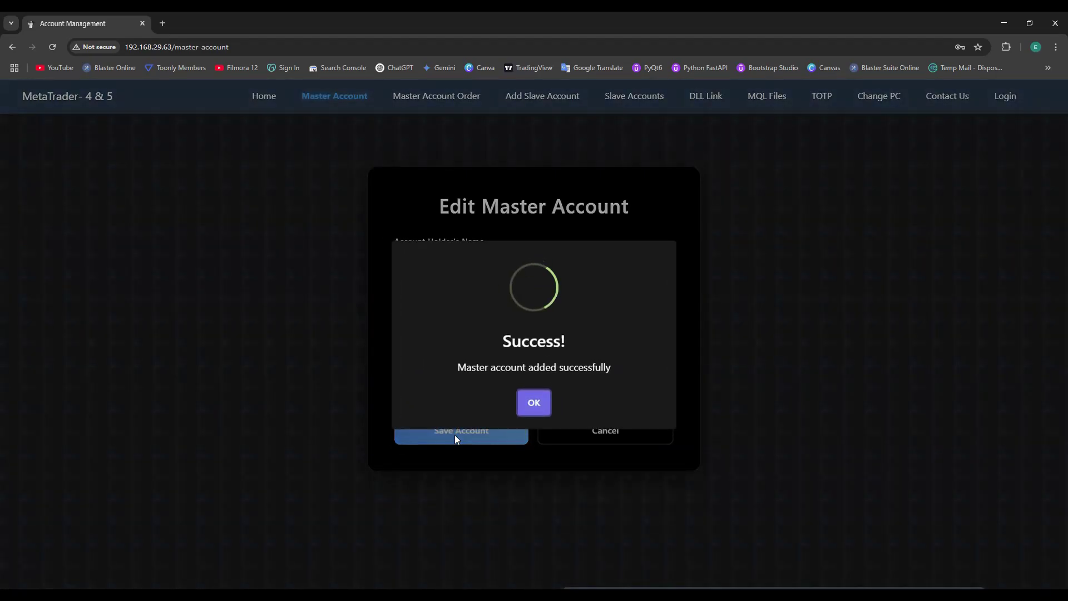
{"action": "left_click", "coordinate": [543, 402]}
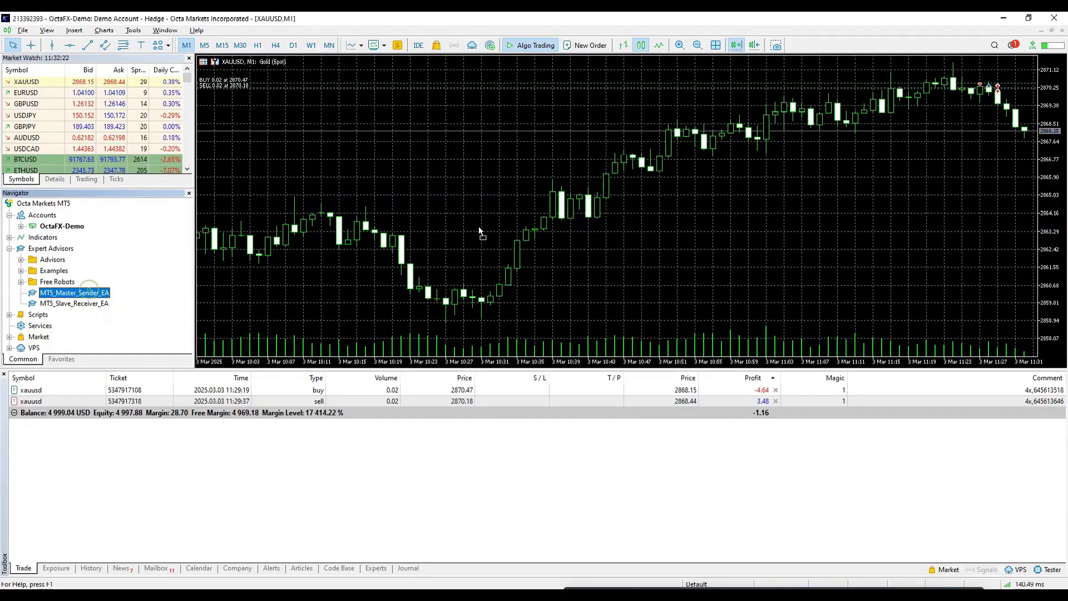
Step: Attach MT5_Master_Sender_EA to the XAUUSD chart with algo trading allowed and its server password entered
{"action": "left_click_drag", "start_coordinate": [479, 229], "coordinate": [606, 211]}
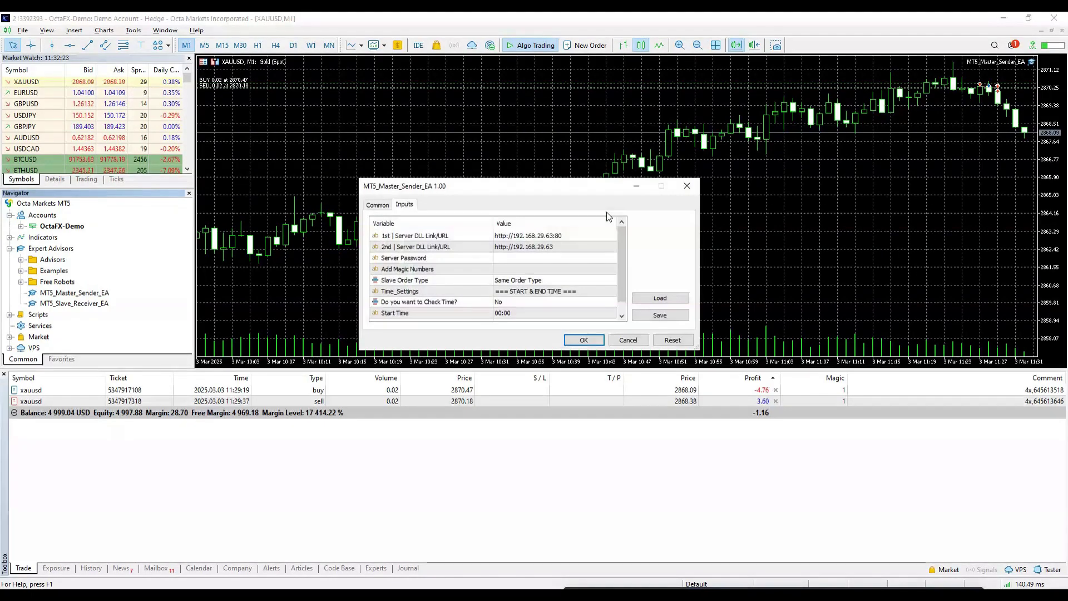
{"action": "left_click", "coordinate": [377, 204]}
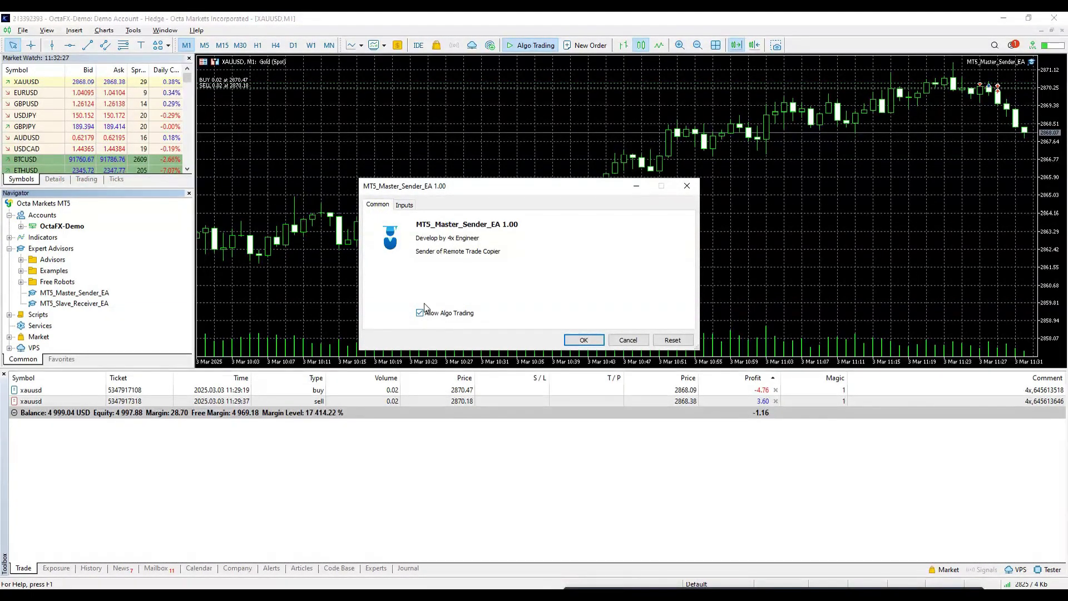
{"action": "left_click", "coordinate": [406, 206]}
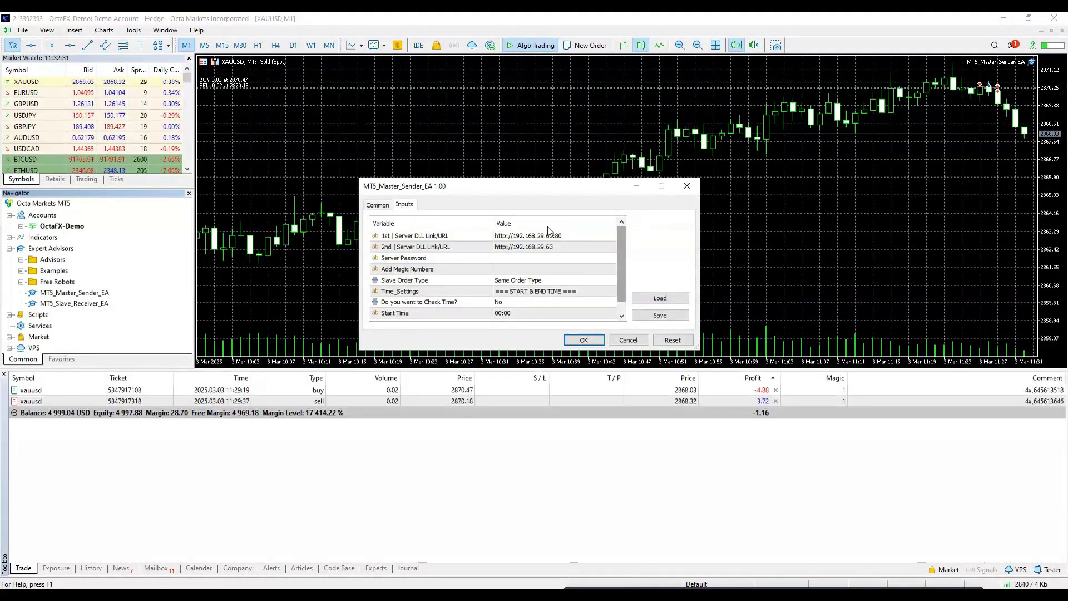
{"action": "double_click", "coordinate": [499, 259]}
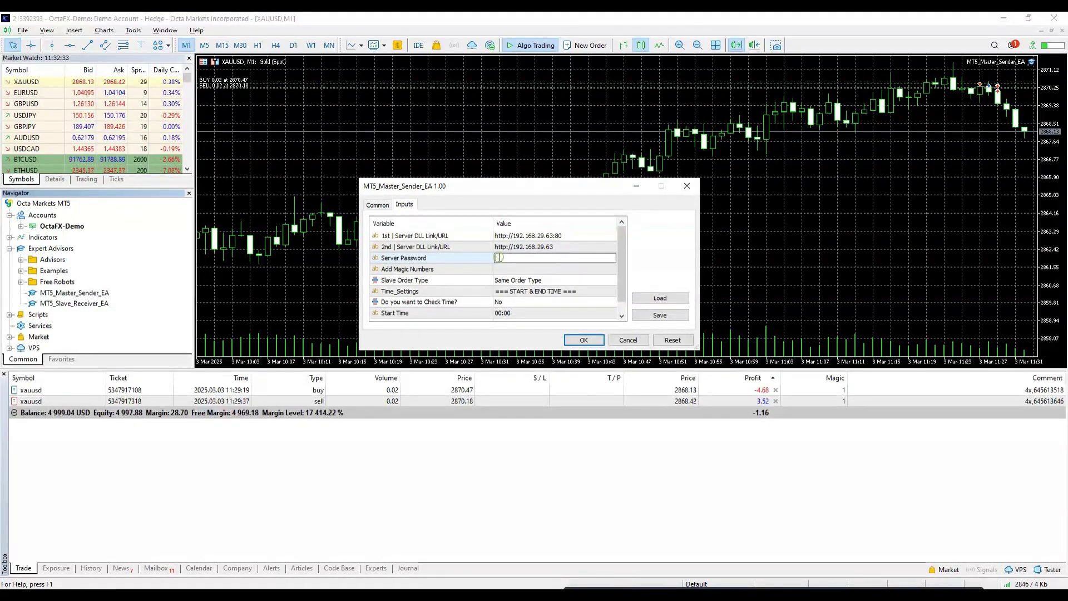
{"action": "type", "text": "123456"}
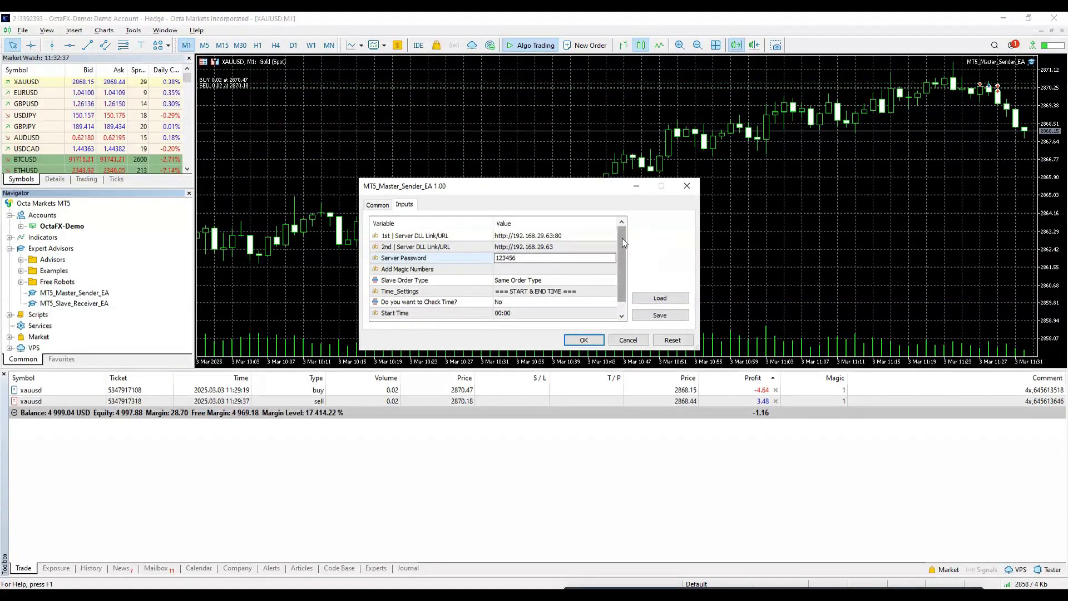
{"action": "left_click_drag", "start_coordinate": [621, 273], "coordinate": [619, 278]}
{"action": "key", "text": "Return"}
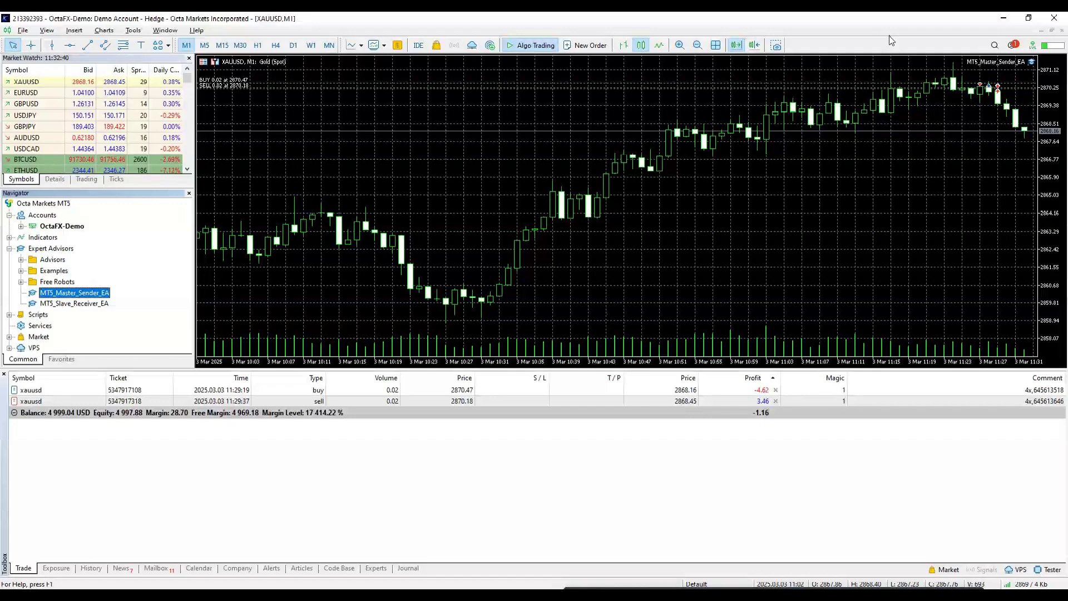
{"action": "key", "text": "alt+Tab"}
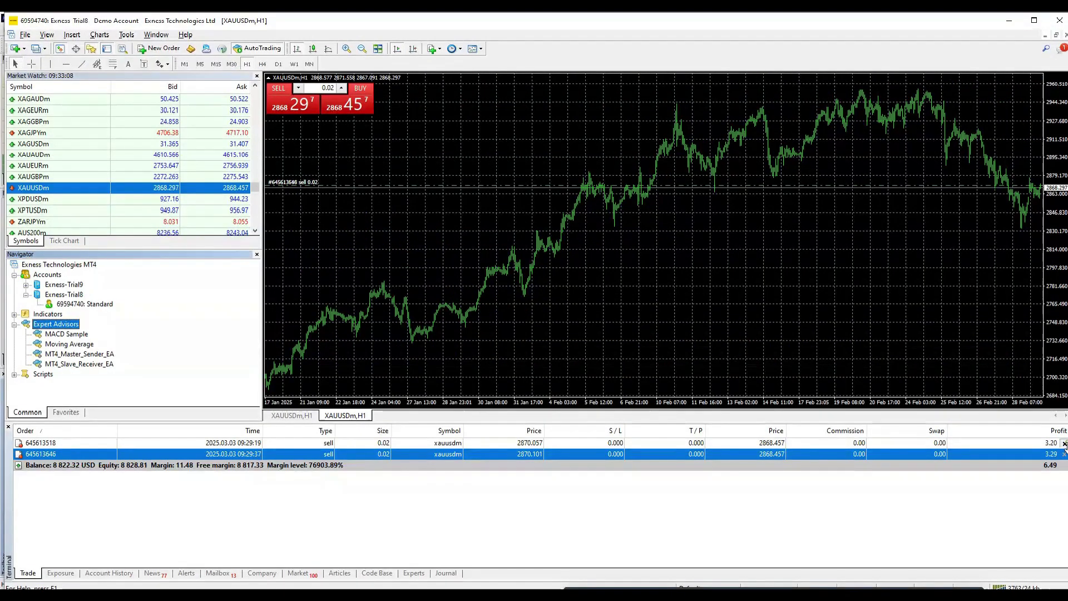
Step: Attach MT4_Slave_Receiver_EA to the XAUUSDm chart after reviewing its permissions and server link inputs
{"action": "left_click", "coordinate": [82, 364]}
{"action": "left_click_drag", "start_coordinate": [80, 366], "coordinate": [484, 256]}
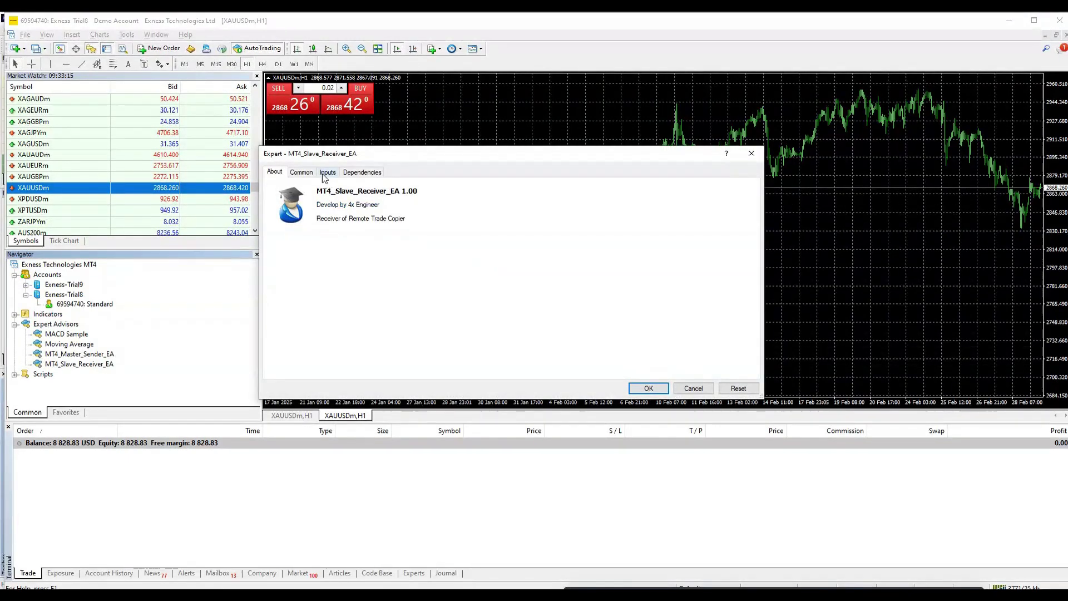
{"action": "left_click", "coordinate": [327, 171]}
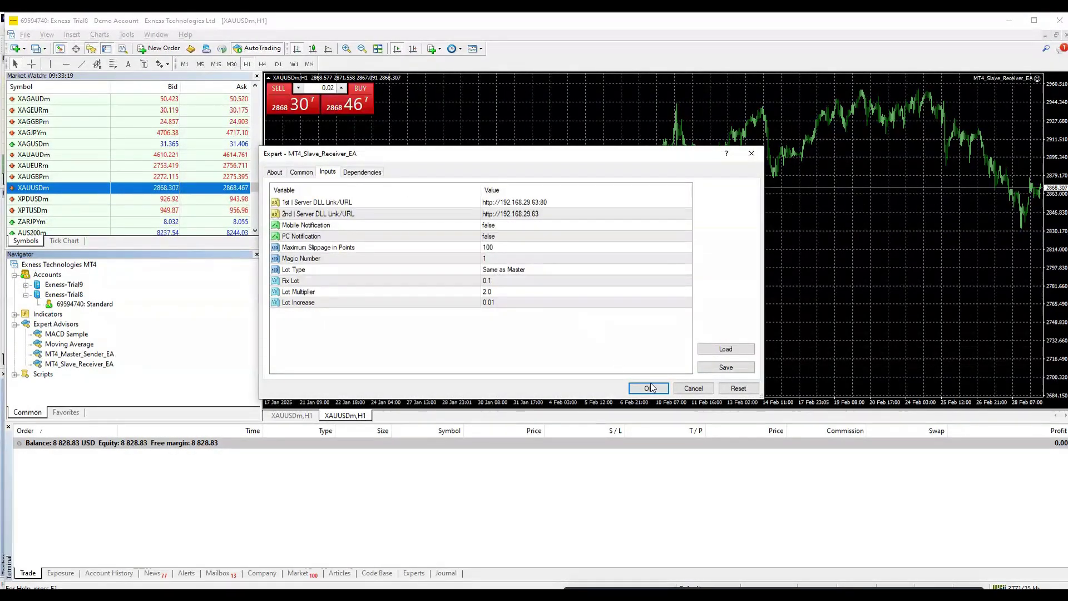
{"action": "left_click", "coordinate": [309, 174]}
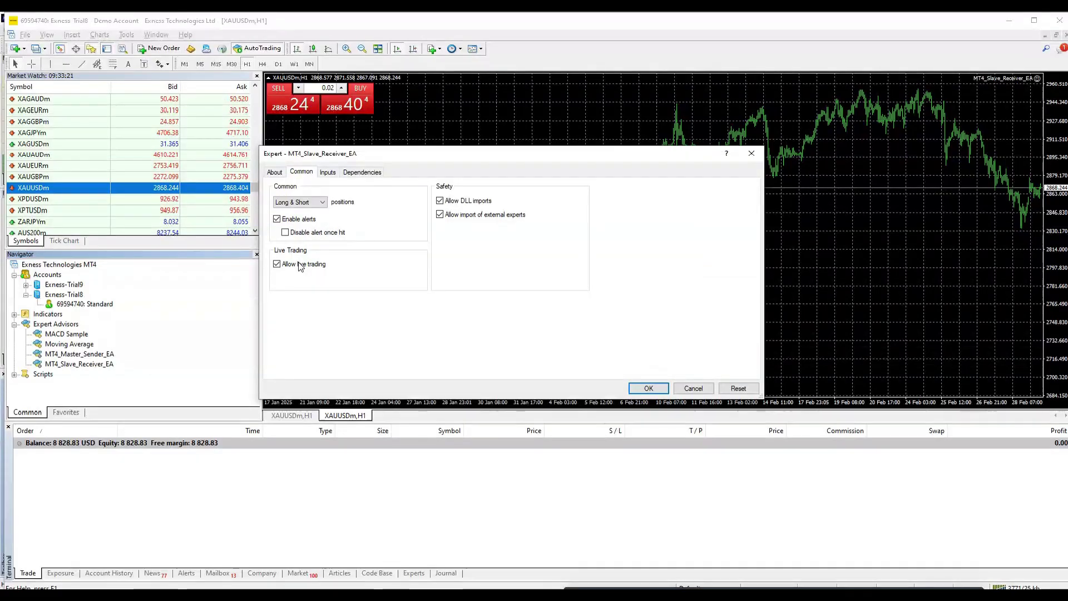
{"action": "left_click", "coordinate": [328, 173]}
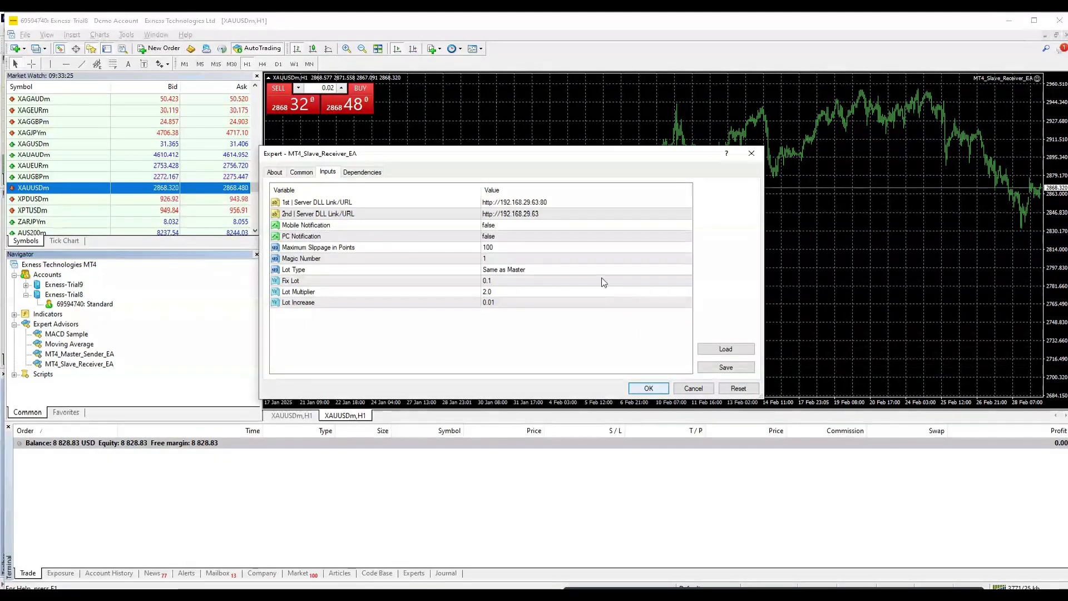
{"action": "left_click", "coordinate": [523, 215]}
{"action": "left_click", "coordinate": [514, 201]}
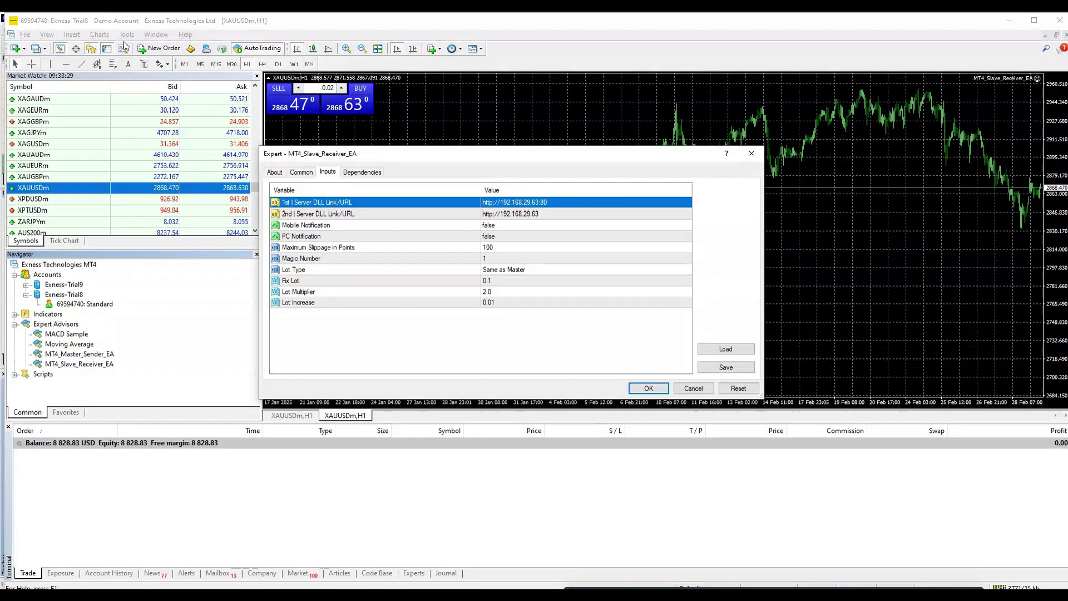
{"action": "left_click", "coordinate": [649, 388]}
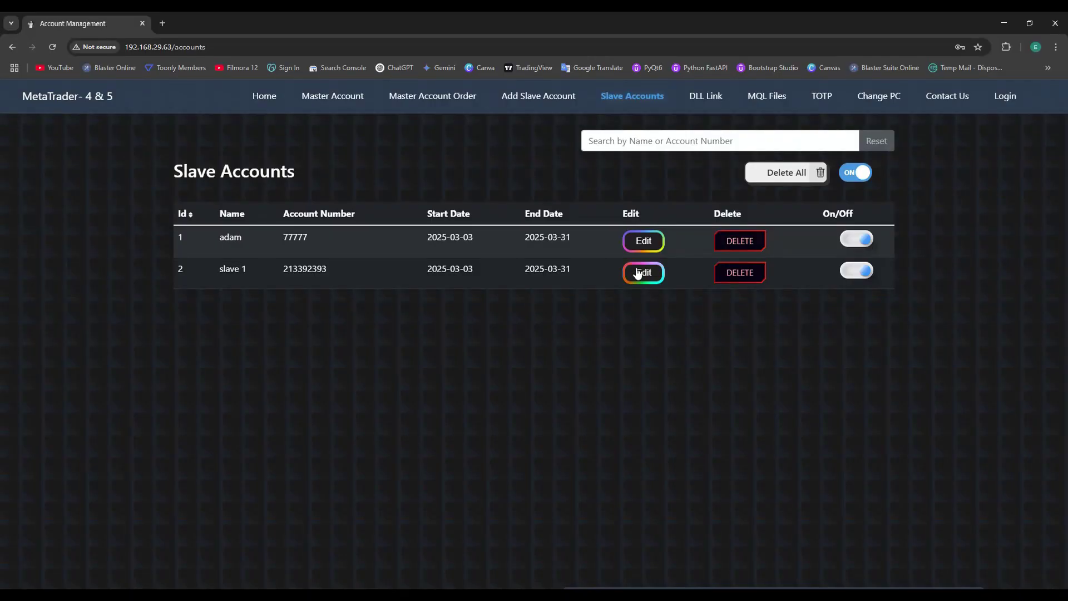
Step: Edit slave 1, replace its old account number with the MT4 Exness account number, and save
{"action": "left_click", "coordinate": [643, 273]}
{"action": "double_click", "coordinate": [484, 220]}
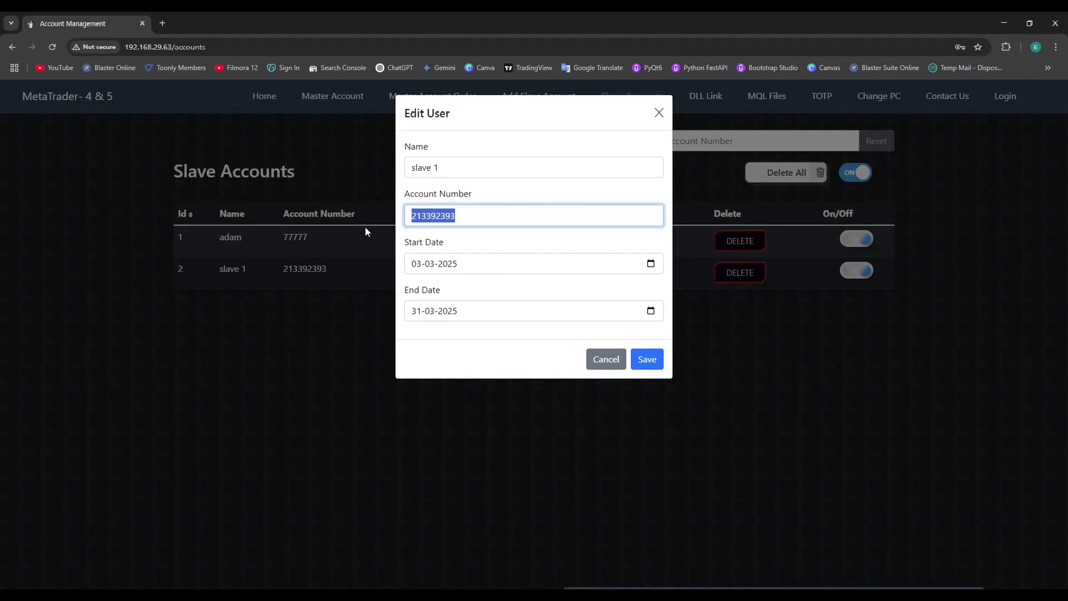
{"action": "key", "text": "BackSpace"}
{"action": "key", "text": "alt+Tab"}
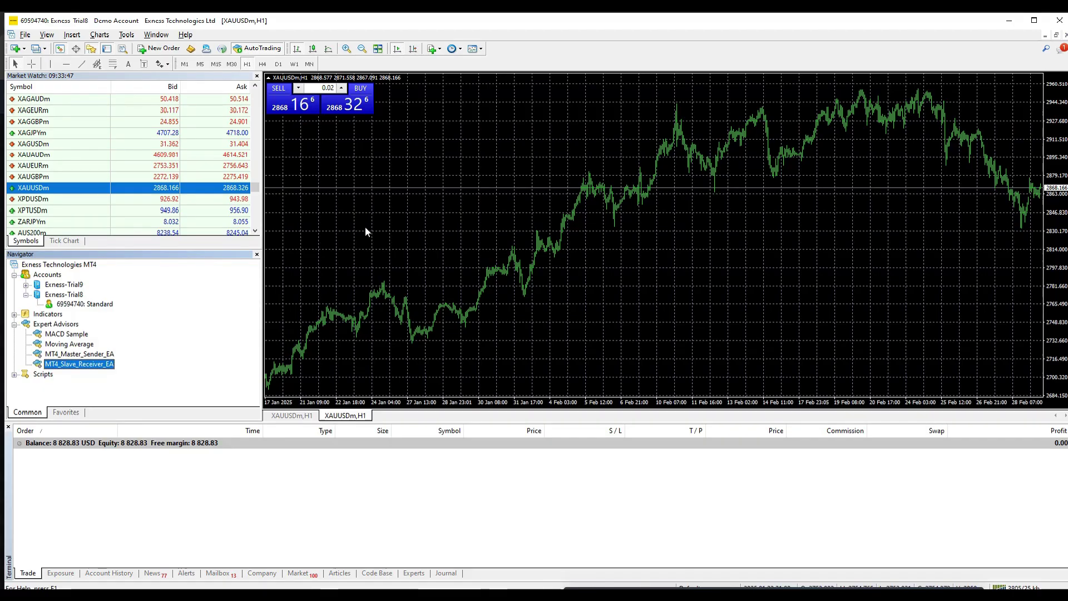
{"action": "key", "text": "alt+Tab"}
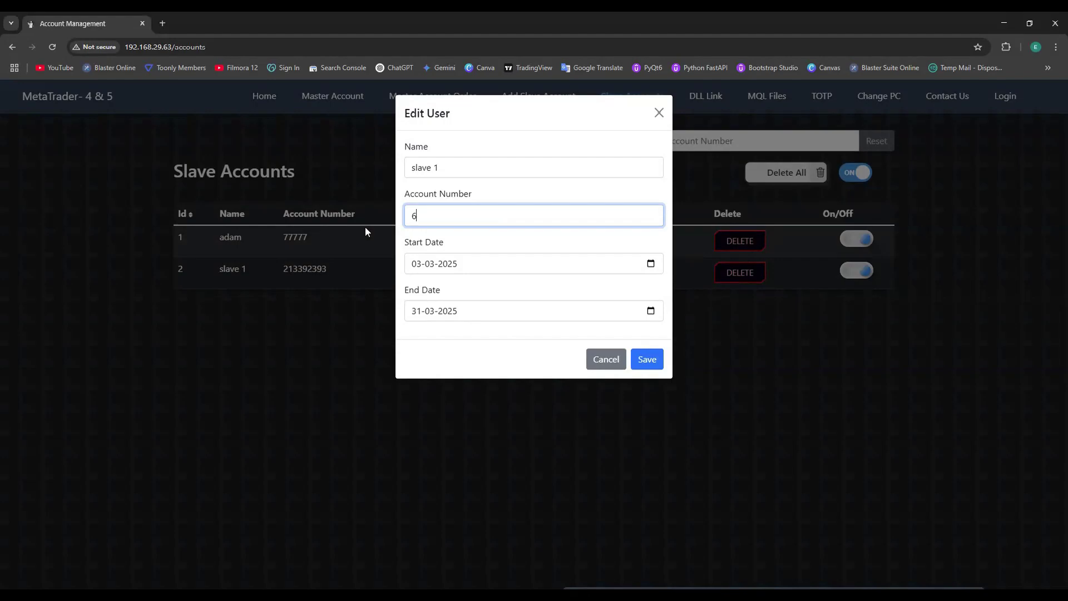
{"action": "left_click", "coordinate": [655, 367]}
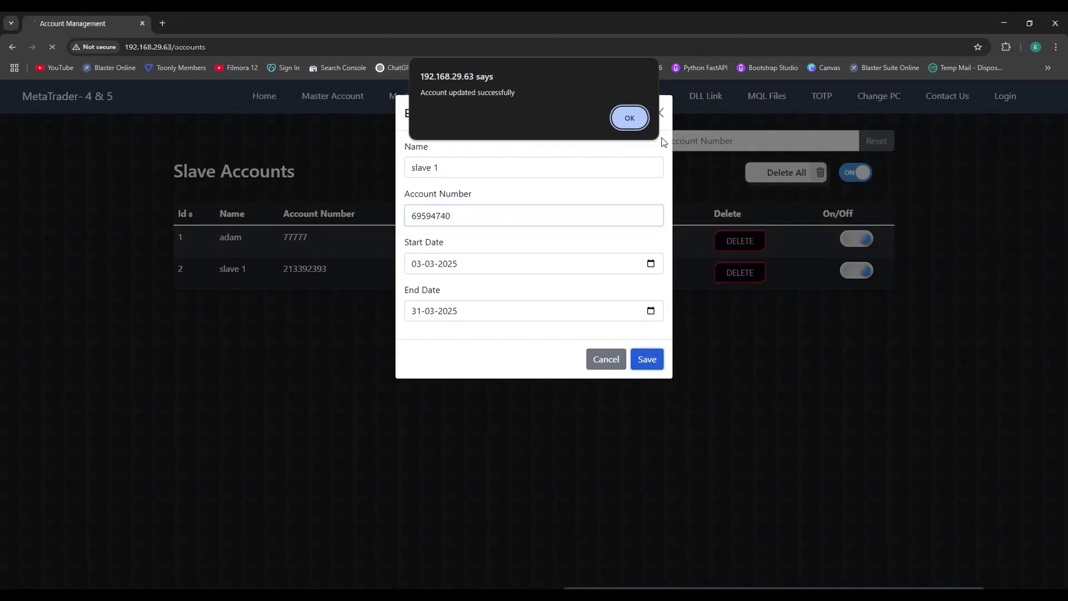
{"action": "left_click", "coordinate": [630, 117]}
{"action": "key", "text": "alt+Tab"}
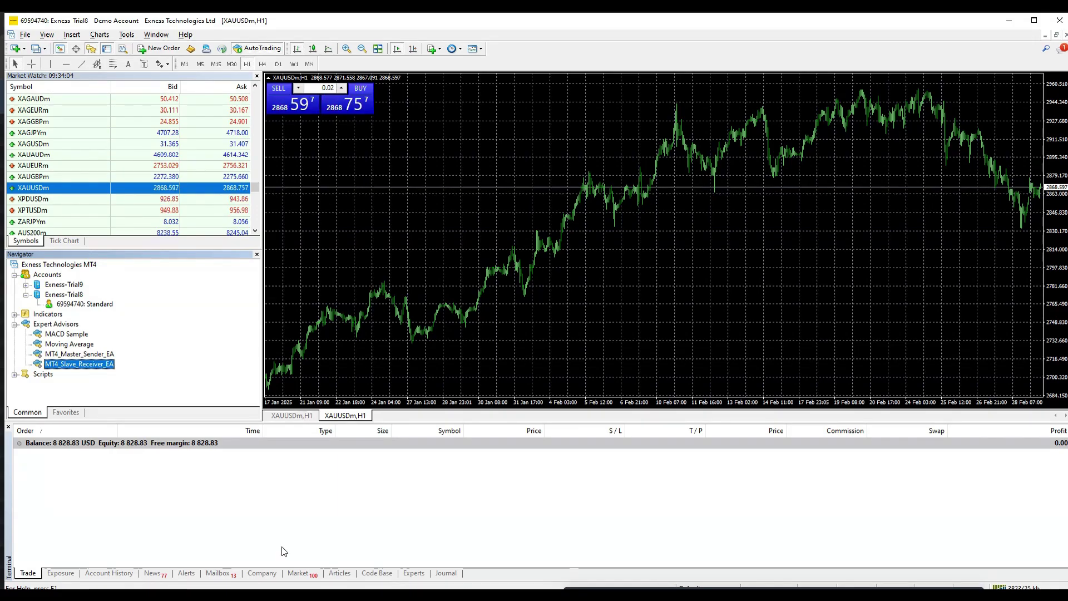
Step: Reattach MT4_Slave_Receiver_EA to the XAUUSDm chart with live trading allowed and start it
{"action": "left_click_drag", "start_coordinate": [71, 365], "coordinate": [418, 222]}
{"action": "left_click", "coordinate": [303, 172]}
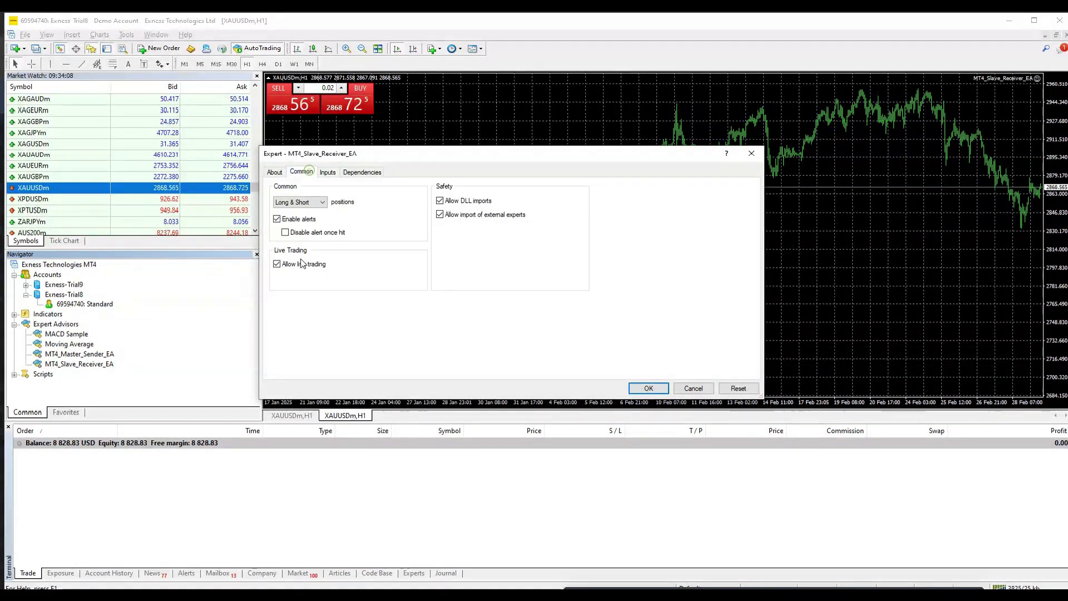
{"action": "left_click", "coordinate": [327, 171]}
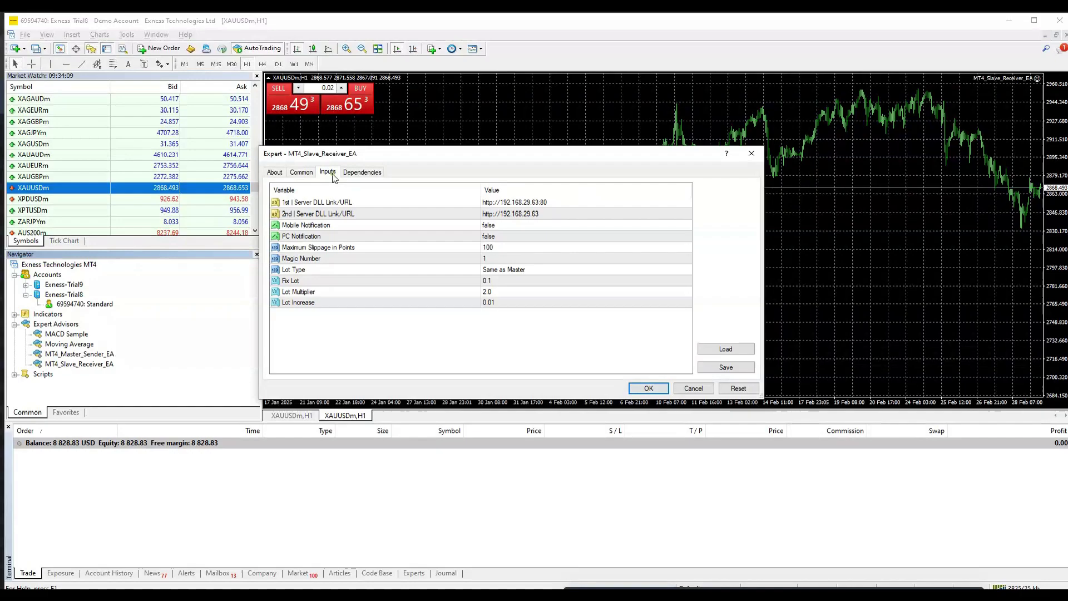
{"action": "left_click", "coordinate": [648, 388]}
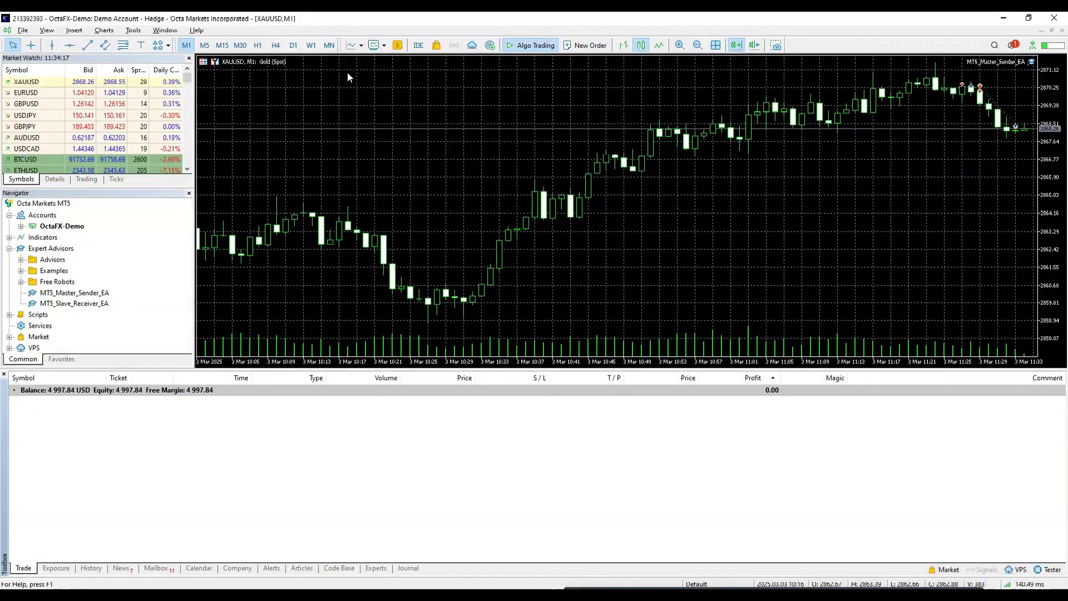
Step: Open a 0.05 lot XAUUSD sell from MT5's one-click panel and inspect the copied order
{"action": "left_click", "coordinate": [504, 551]}
{"action": "right_click", "coordinate": [447, 165]}
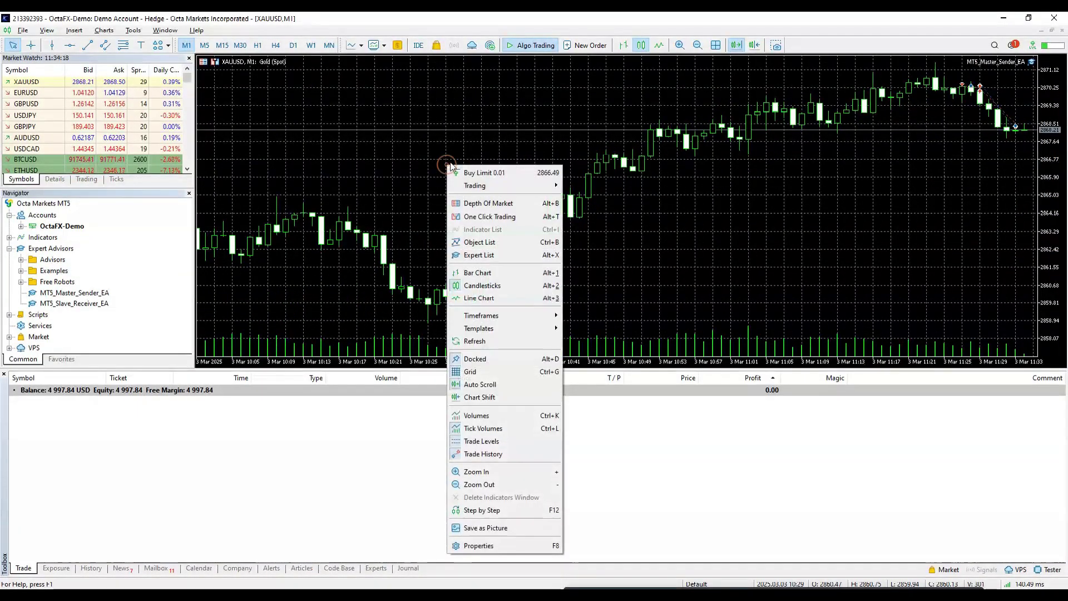
{"action": "left_click", "coordinate": [460, 218]}
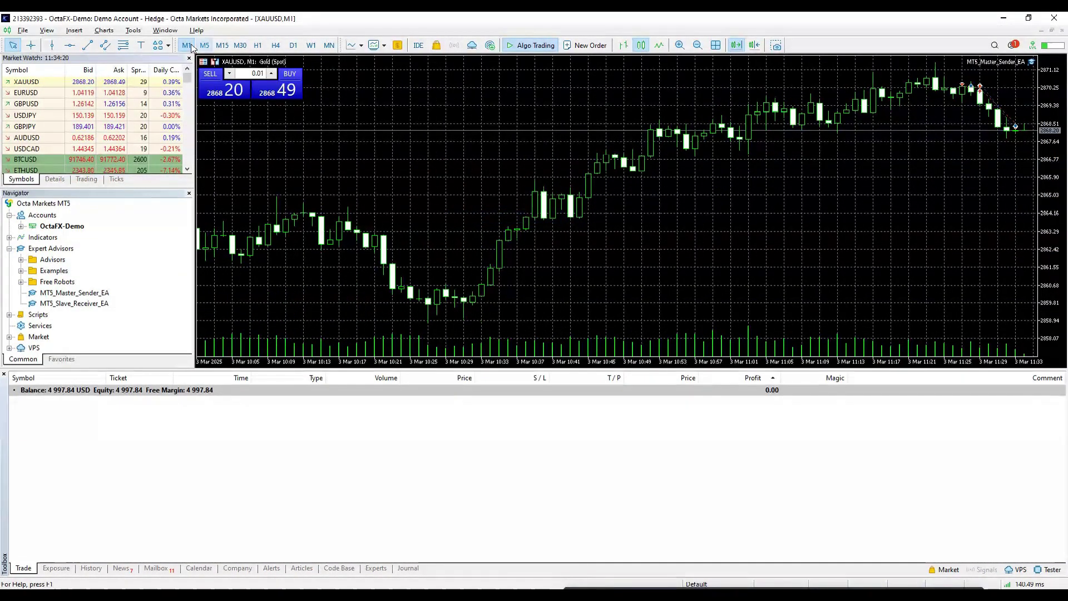
{"action": "double_click", "coordinate": [256, 73]}
{"action": "type", "text": "0.05"}
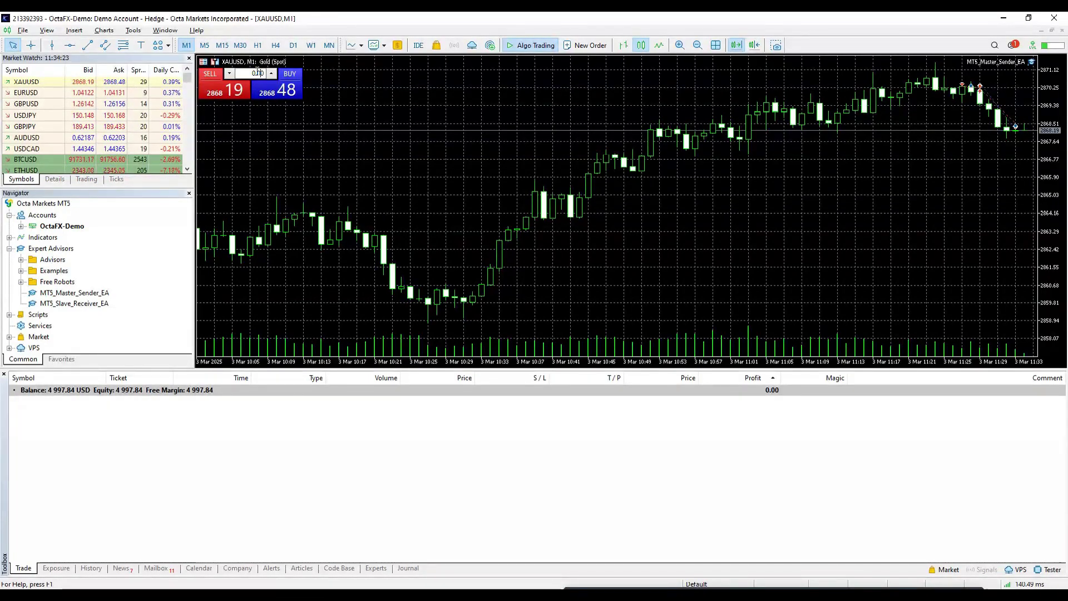
{"action": "left_click", "coordinate": [416, 169]}
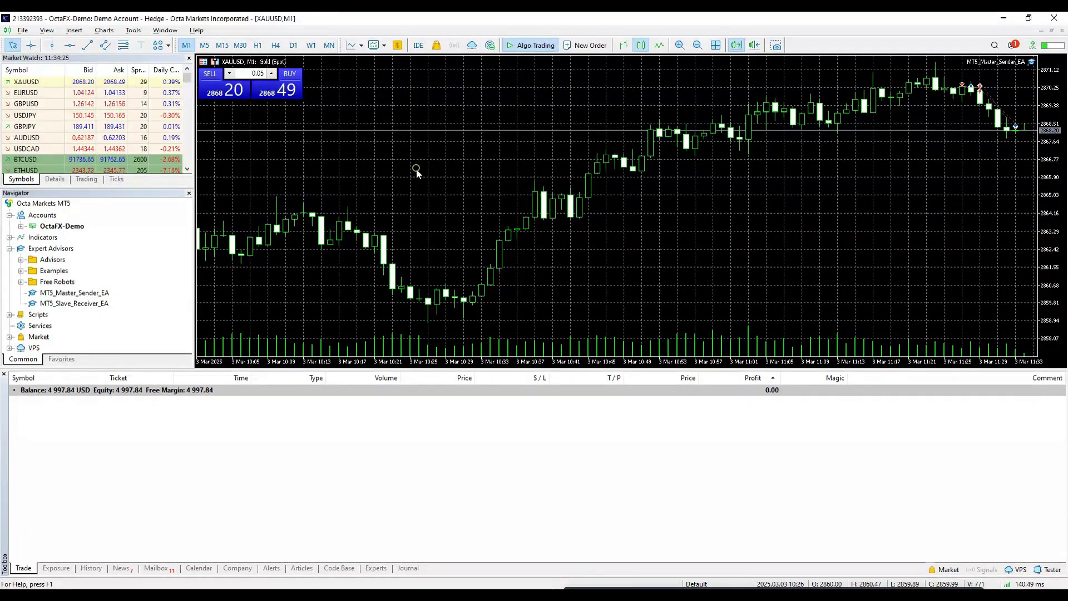
{"action": "left_click", "coordinate": [223, 90]}
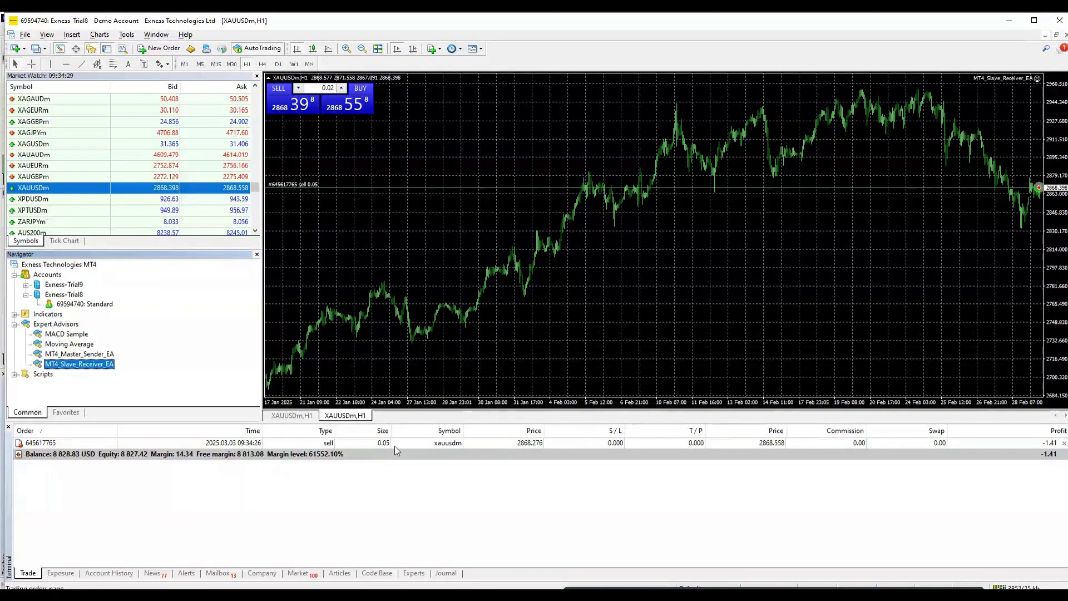
{"action": "left_click", "coordinate": [393, 447]}
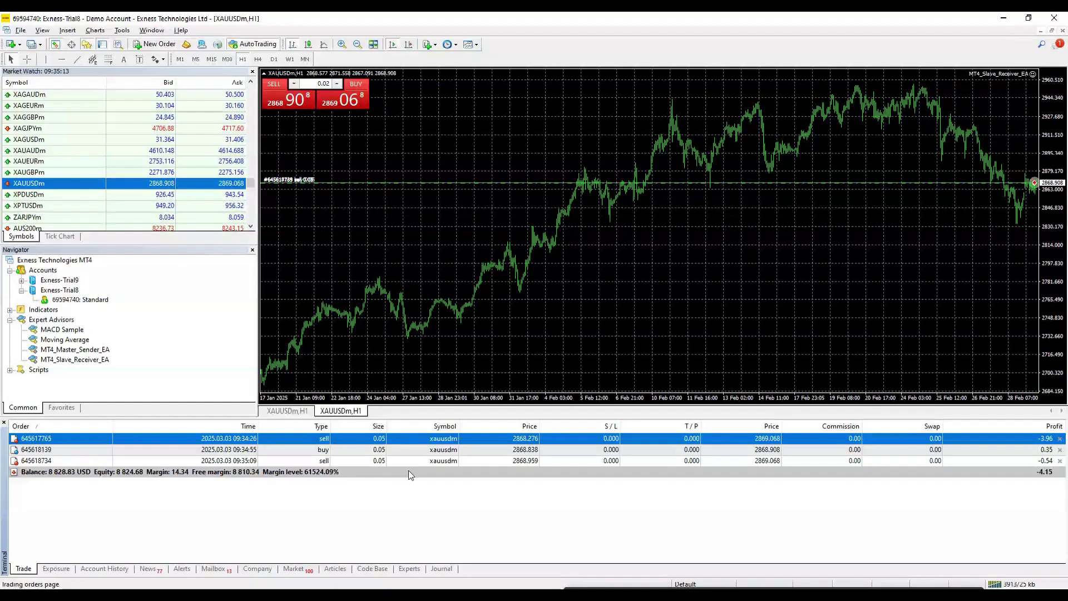
Step: Close the three open XAUUSD trades on the MT5 master account
{"action": "mouse_move", "coordinate": [505, 595]}
{"action": "left_click", "coordinate": [505, 550]}
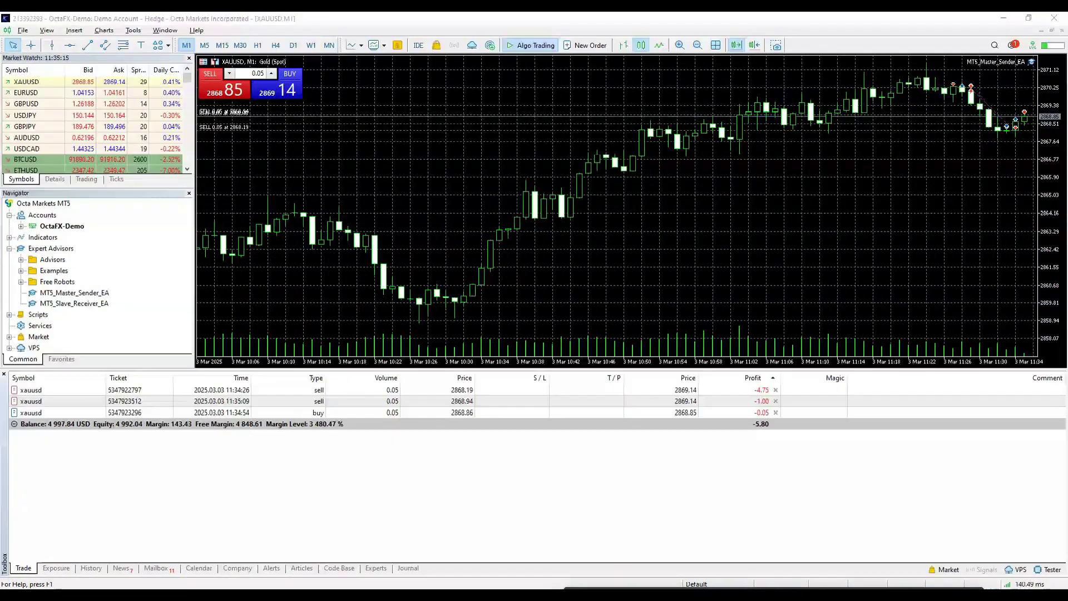
{"action": "left_click", "coordinate": [775, 390]}
{"action": "left_click", "coordinate": [775, 401]}
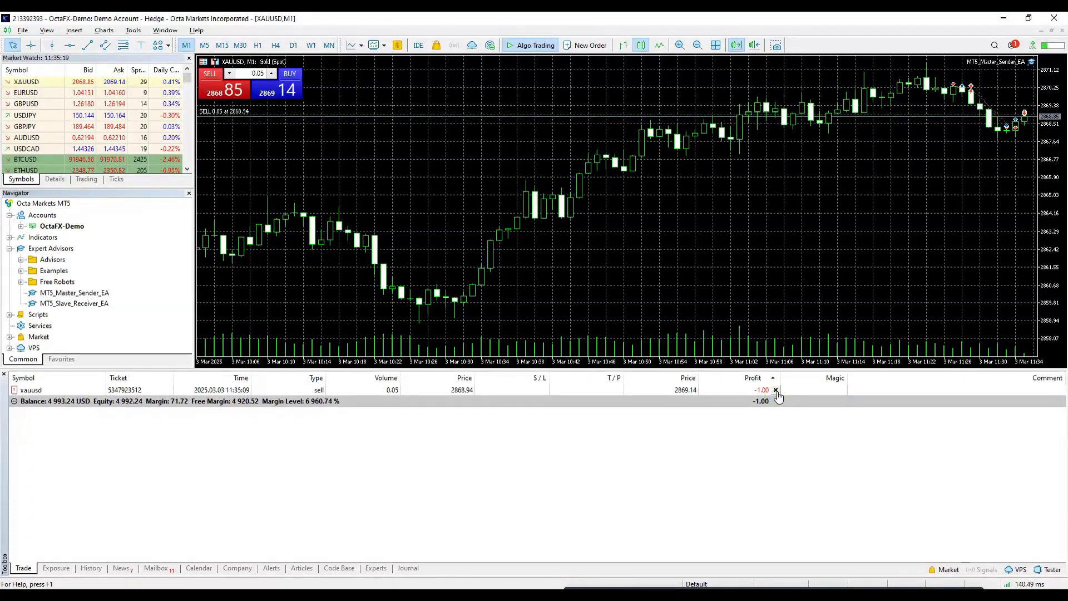
{"action": "left_click", "coordinate": [775, 390]}
{"action": "key", "text": "alt+Tab"}
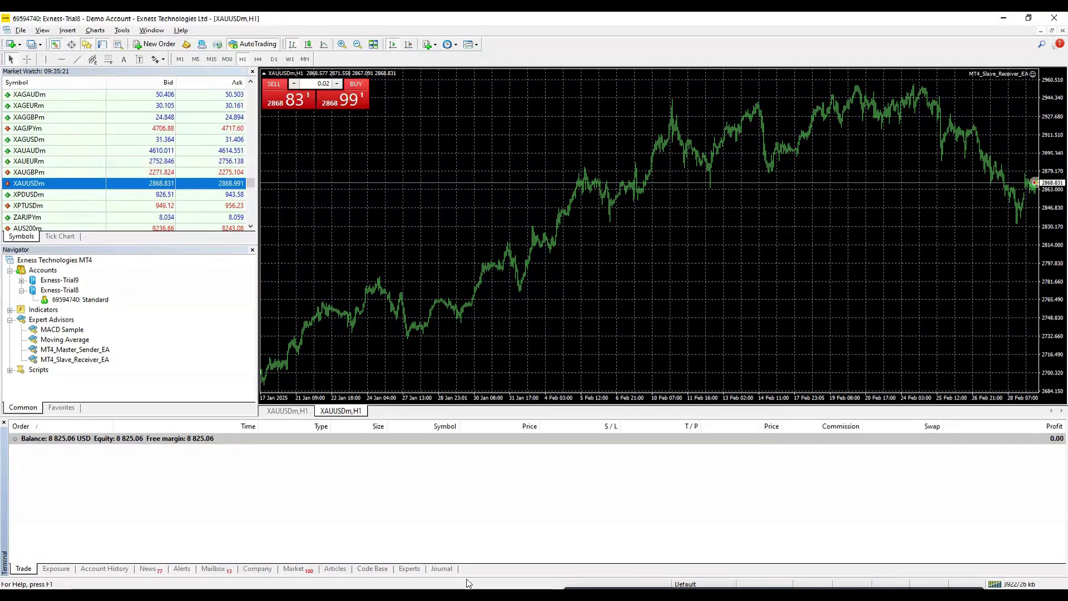
{"action": "key", "text": "alt+Tab"}
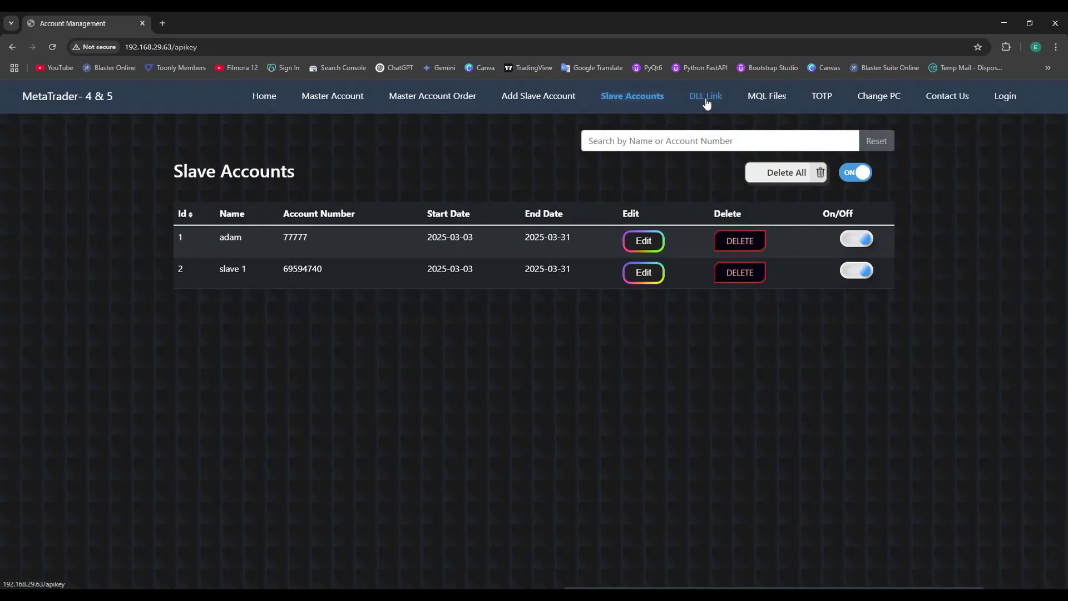
Step: Open the panel's DLL Link page and start editing the slave EA's 1st Server DLL Link/URL input
{"action": "left_click", "coordinate": [705, 101]}
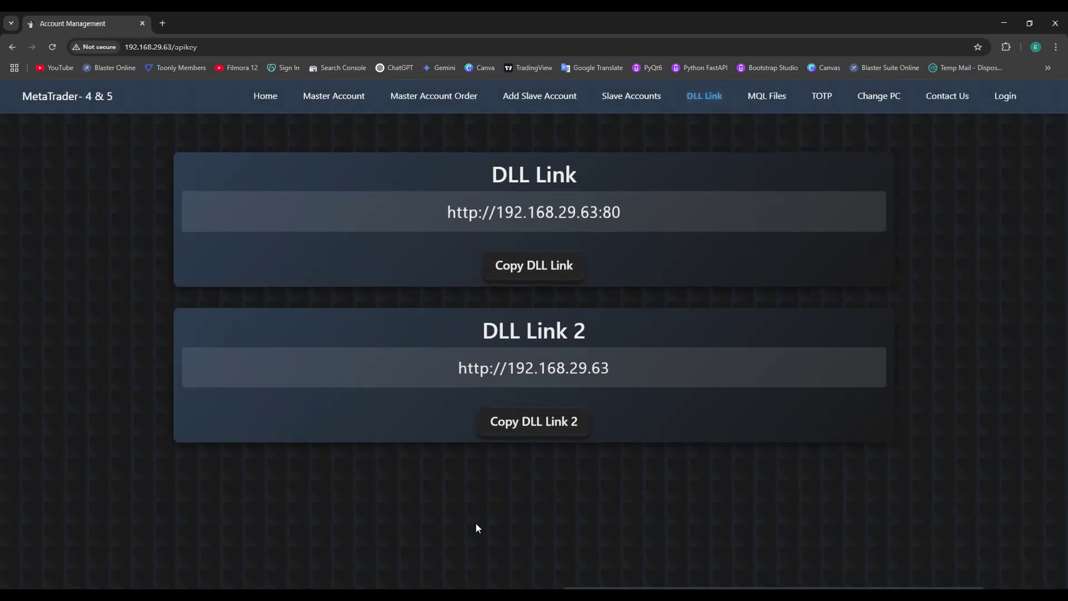
{"action": "left_click", "coordinate": [479, 590]}
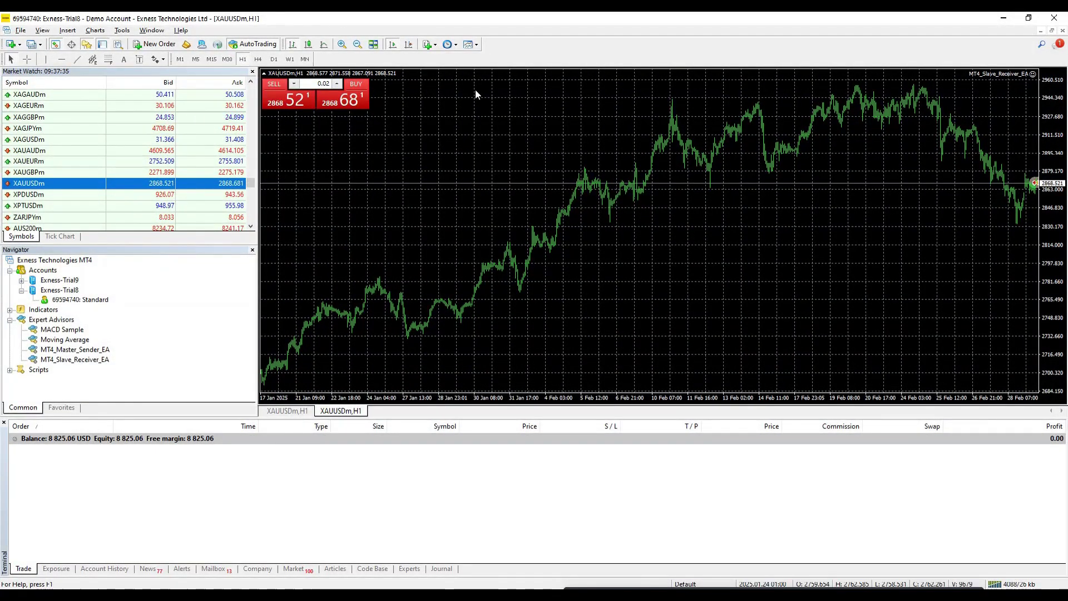
{"action": "left_click", "coordinate": [1032, 73]}
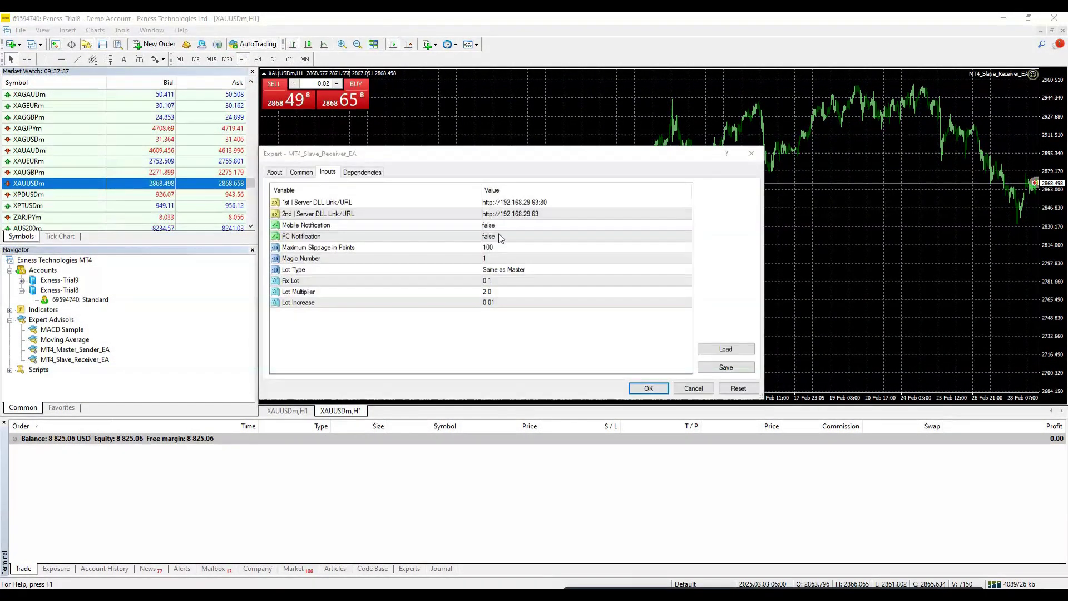
{"action": "left_click", "coordinate": [564, 201]}
{"action": "left_click", "coordinate": [564, 201]}
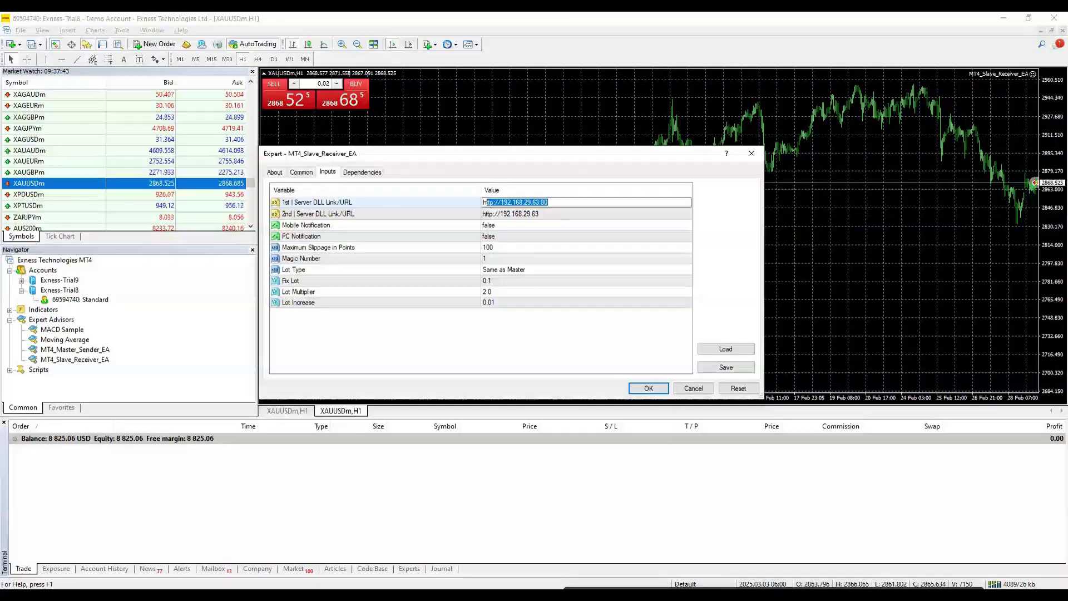
{"action": "key", "text": "alt+Tab"}
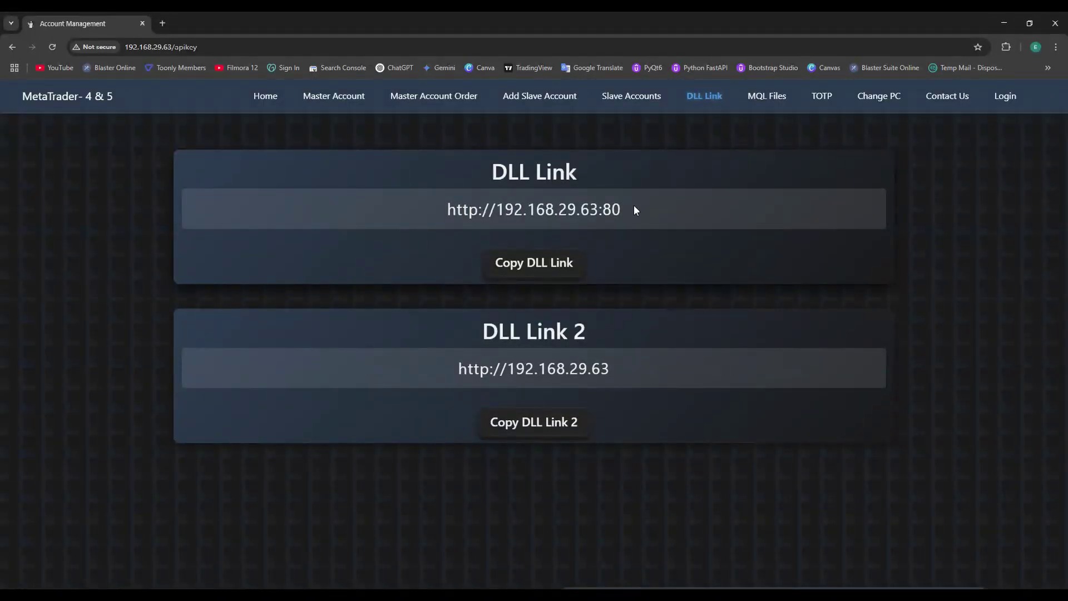
{"action": "left_click", "coordinate": [549, 268]}
{"action": "left_click", "coordinate": [629, 118]}
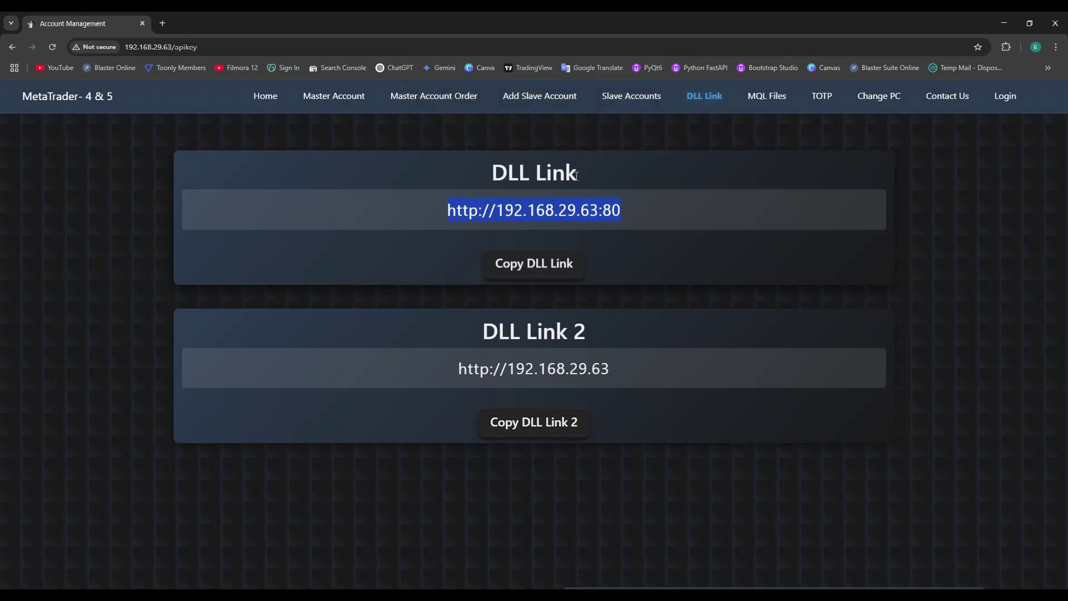
{"action": "right_click", "coordinate": [553, 205]}
{"action": "left_click", "coordinate": [583, 219]}
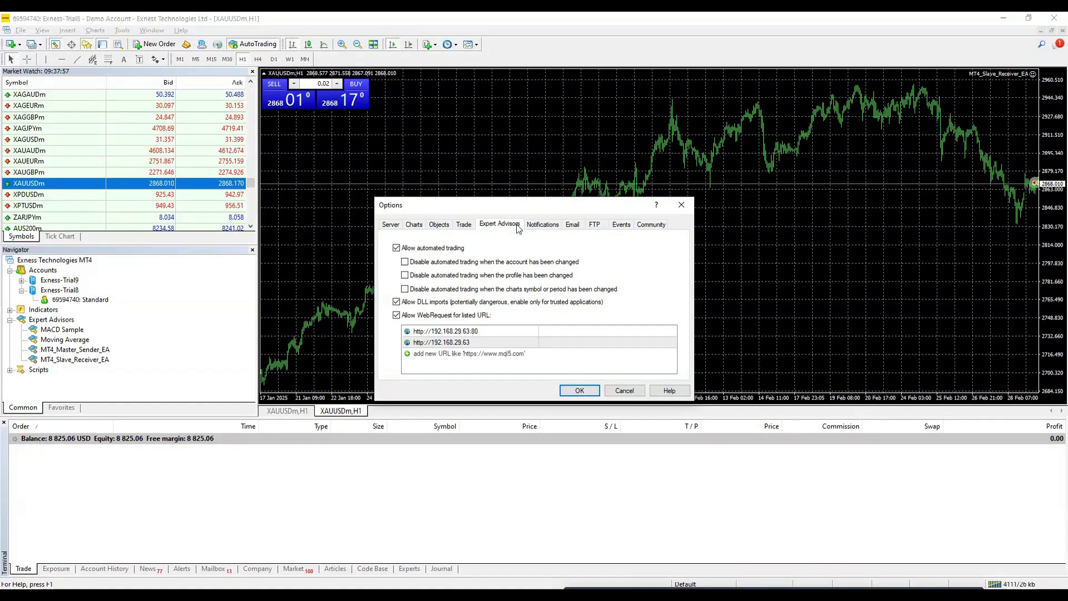
Step: Save the slave EA inputs and confirm the allowed WebRequest URLs in MT4
{"action": "left_click", "coordinate": [459, 353]}
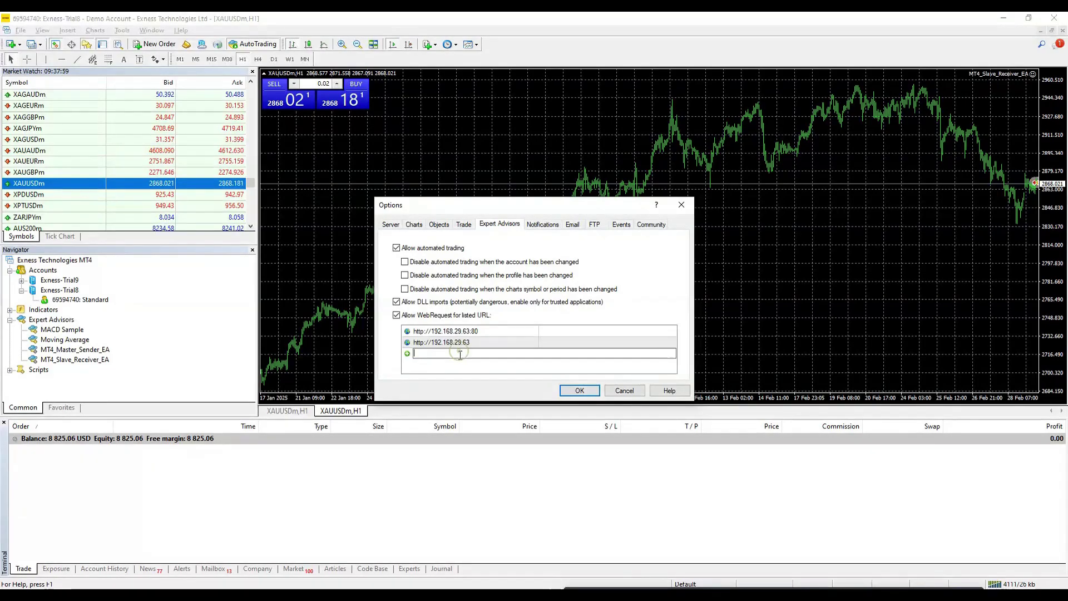
{"action": "left_click", "coordinate": [580, 390]}
{"action": "mouse_move", "coordinate": [423, 596]}
{"action": "left_click", "coordinate": [424, 548]}
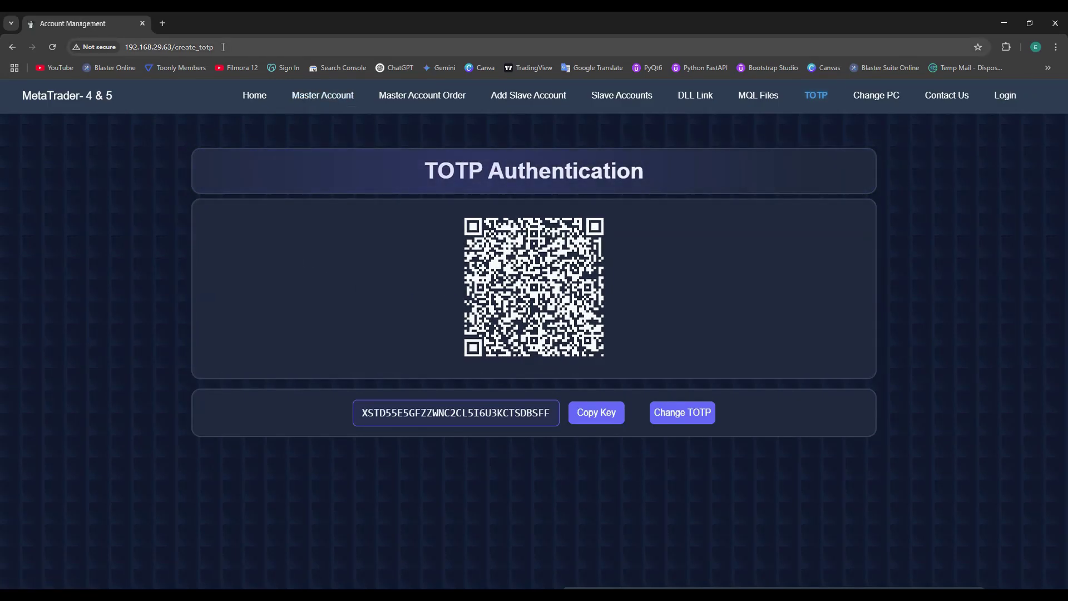
Step: Open the TOTP Authentication page and regenerate its secret key and QR code
{"action": "left_click_drag", "start_coordinate": [176, 47], "coordinate": [118, 58]}
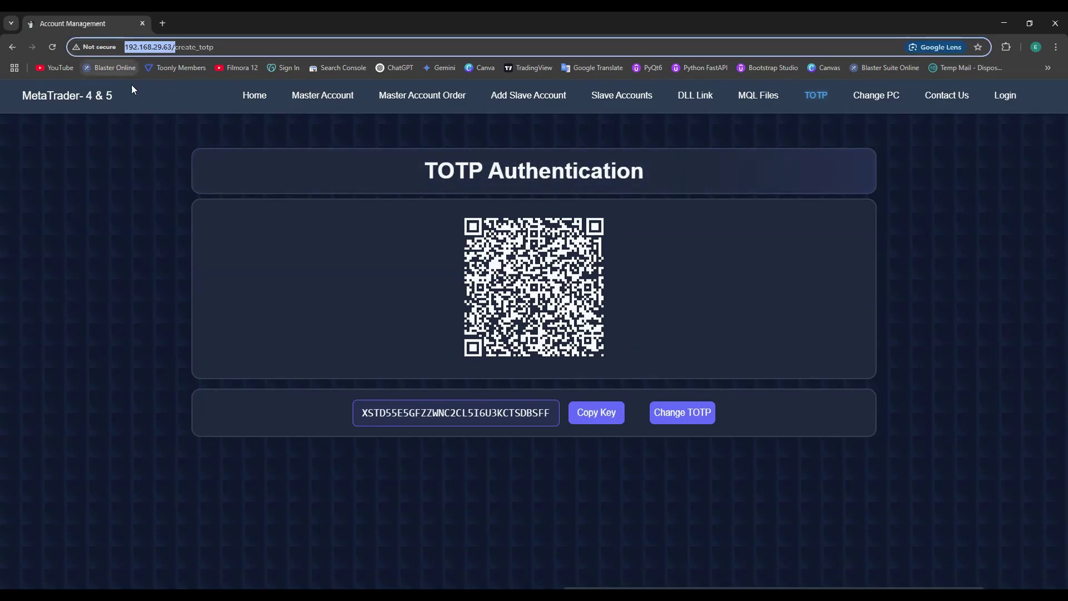
{"action": "left_click", "coordinate": [1005, 98]}
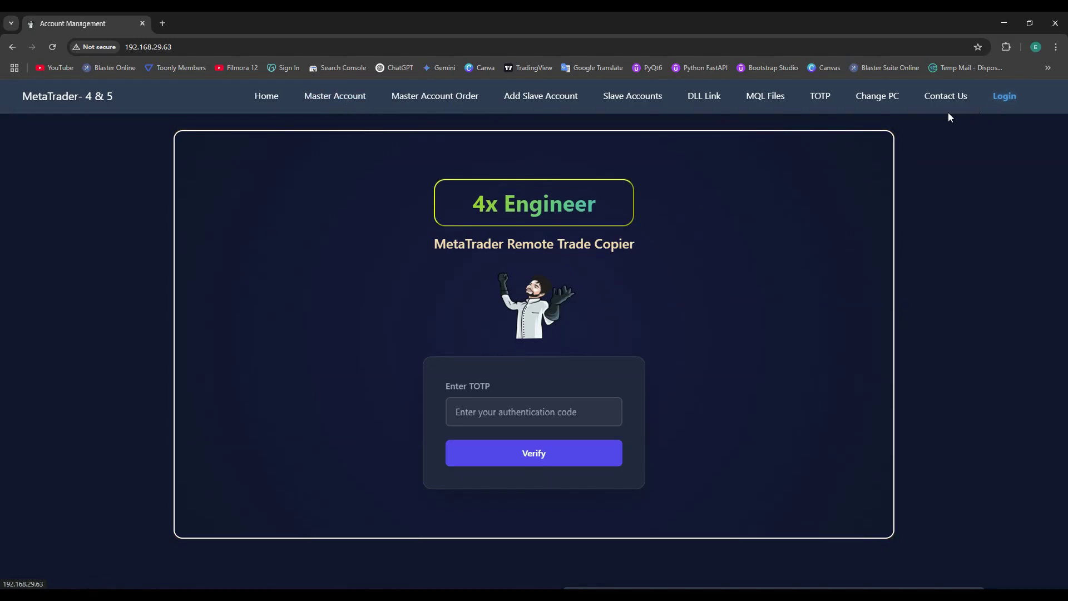
{"action": "left_click", "coordinate": [811, 103]}
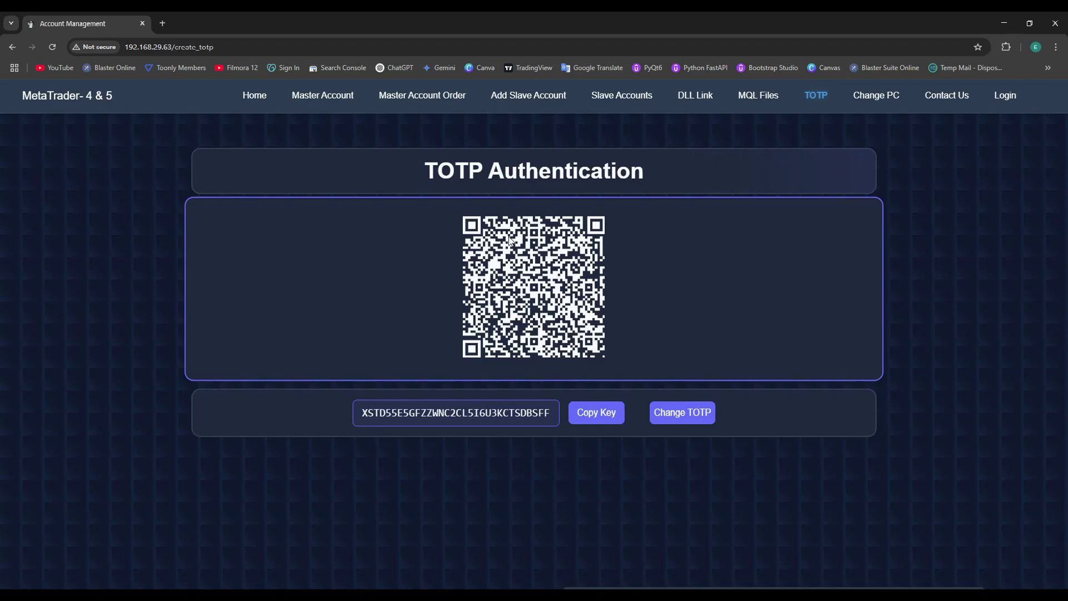
{"action": "left_click_drag", "start_coordinate": [520, 412], "coordinate": [544, 412]}
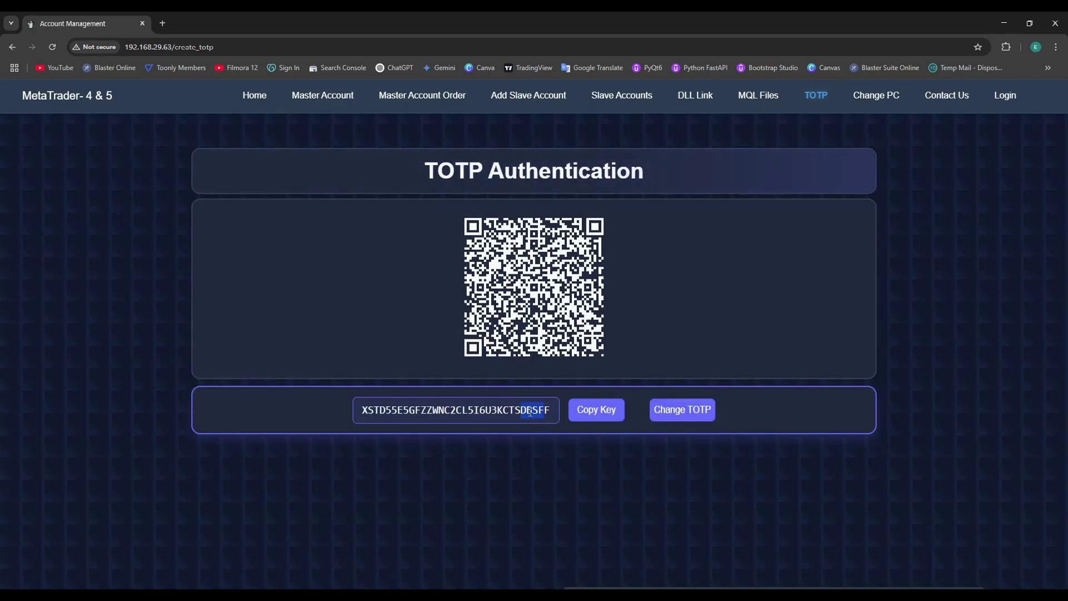
{"action": "left_click", "coordinate": [683, 410]}
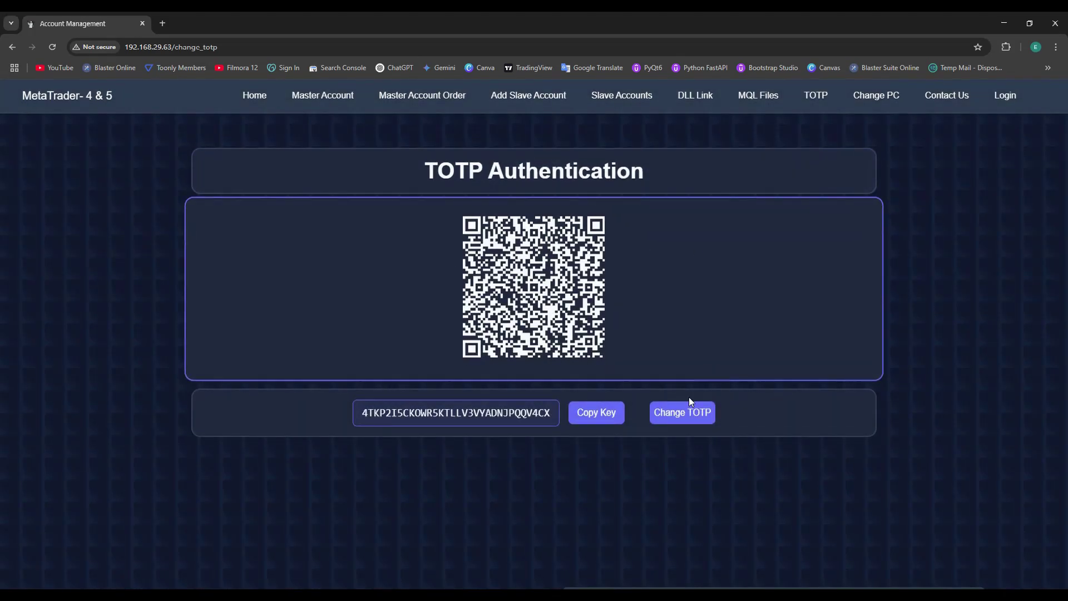
{"action": "left_click", "coordinate": [871, 98]}
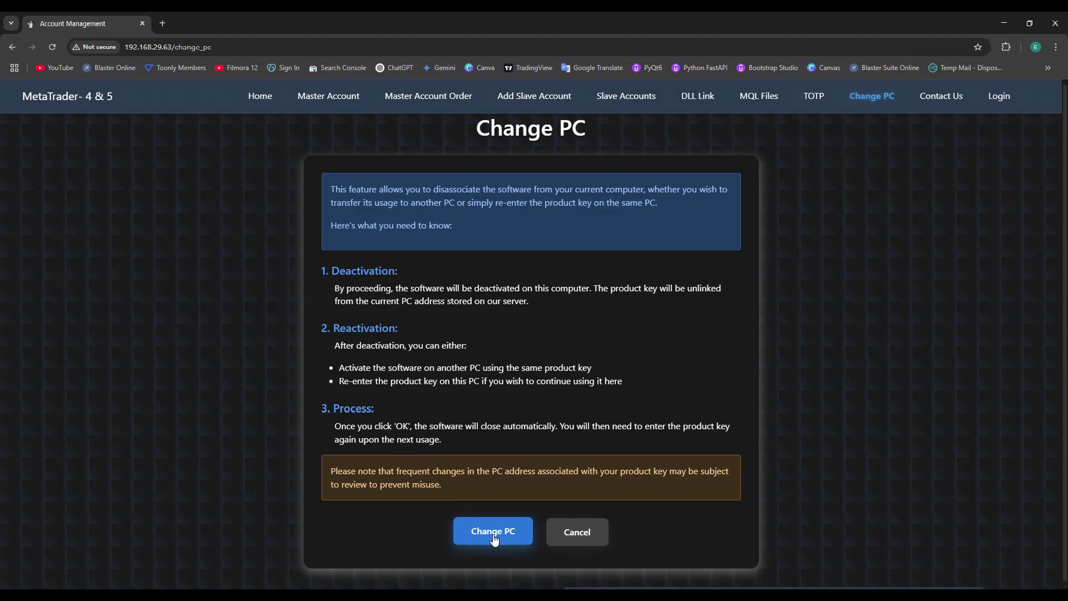
Step: Confirm the Change PC deactivation, then visit each panel page to see the product-key prompt
{"action": "left_click", "coordinate": [494, 534]}
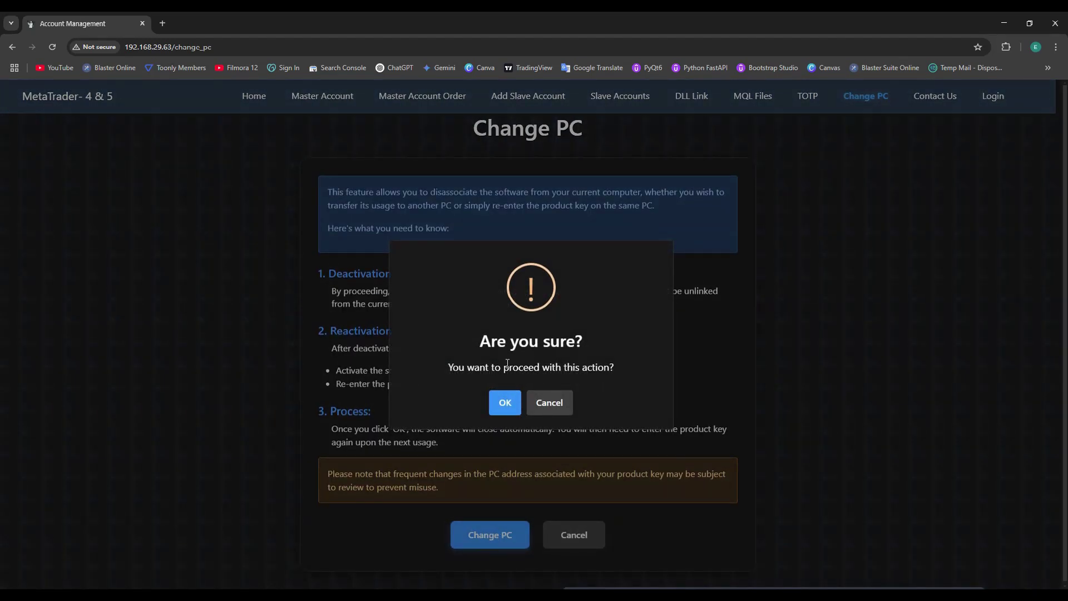
{"action": "left_click", "coordinate": [505, 402]}
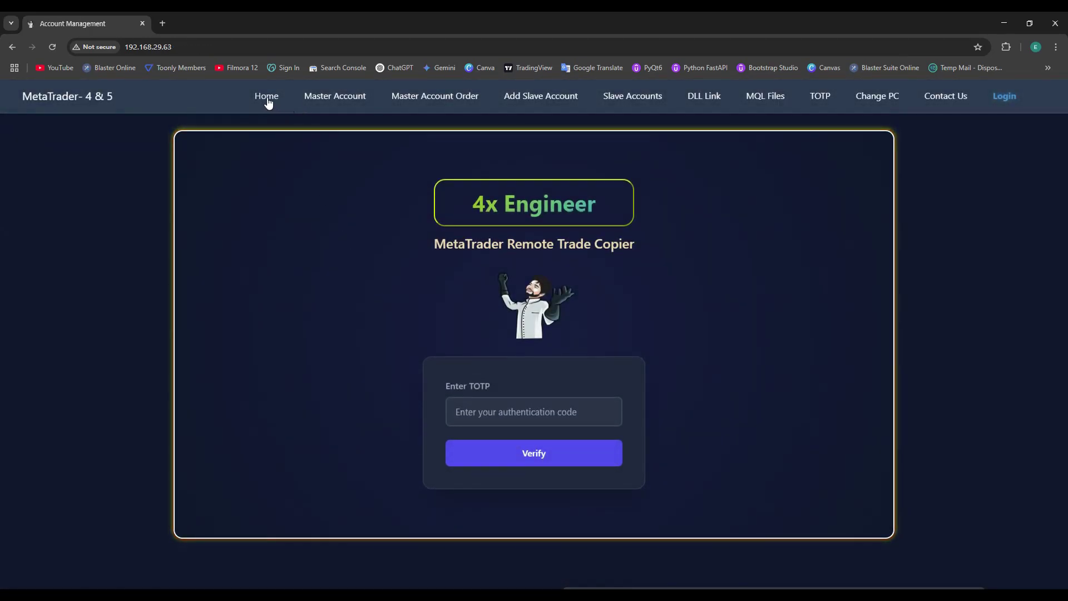
{"action": "left_click", "coordinate": [267, 99]}
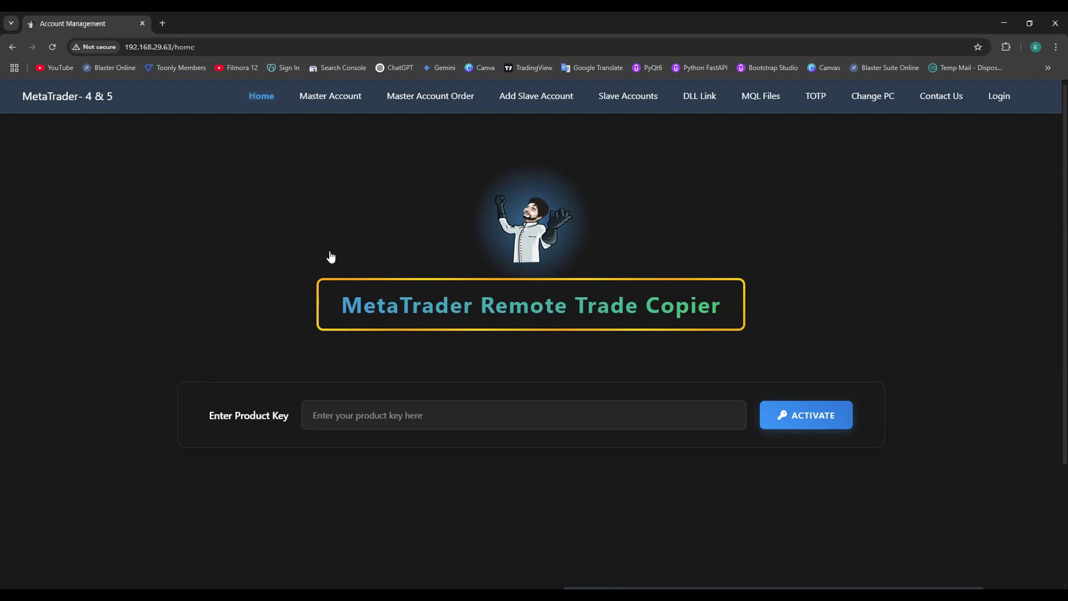
{"action": "left_click", "coordinate": [341, 99]}
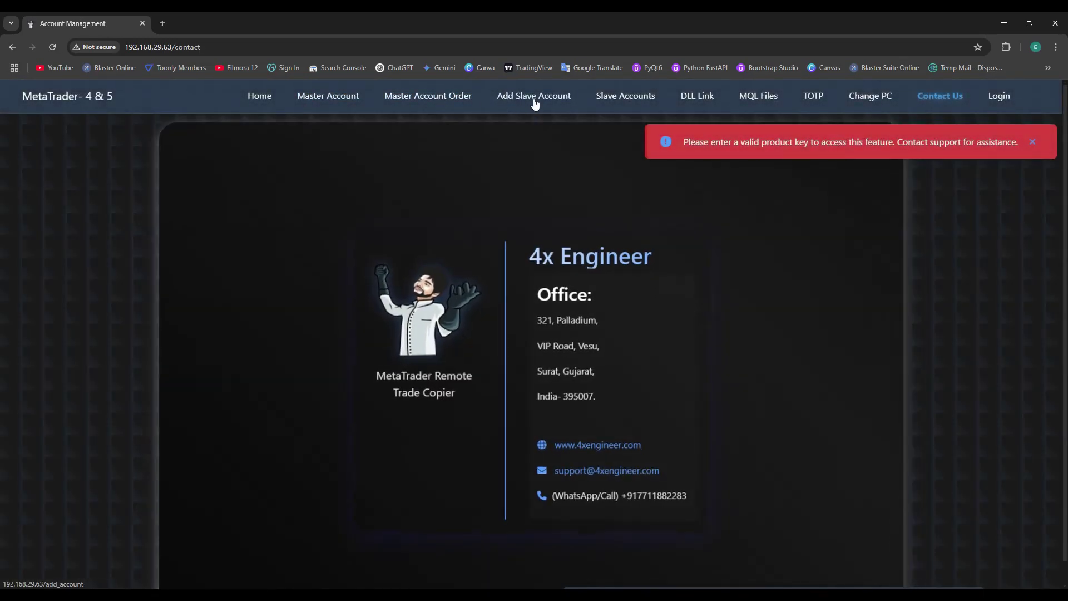
{"action": "left_click", "coordinate": [527, 98]}
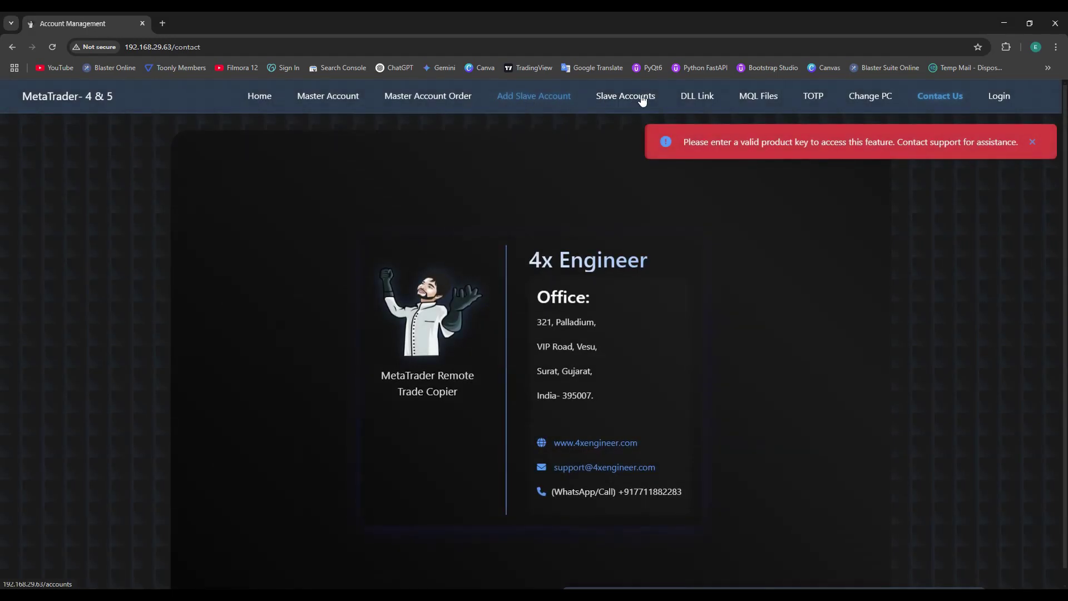
{"action": "left_click", "coordinate": [638, 99]}
{"action": "left_click", "coordinate": [890, 97]}
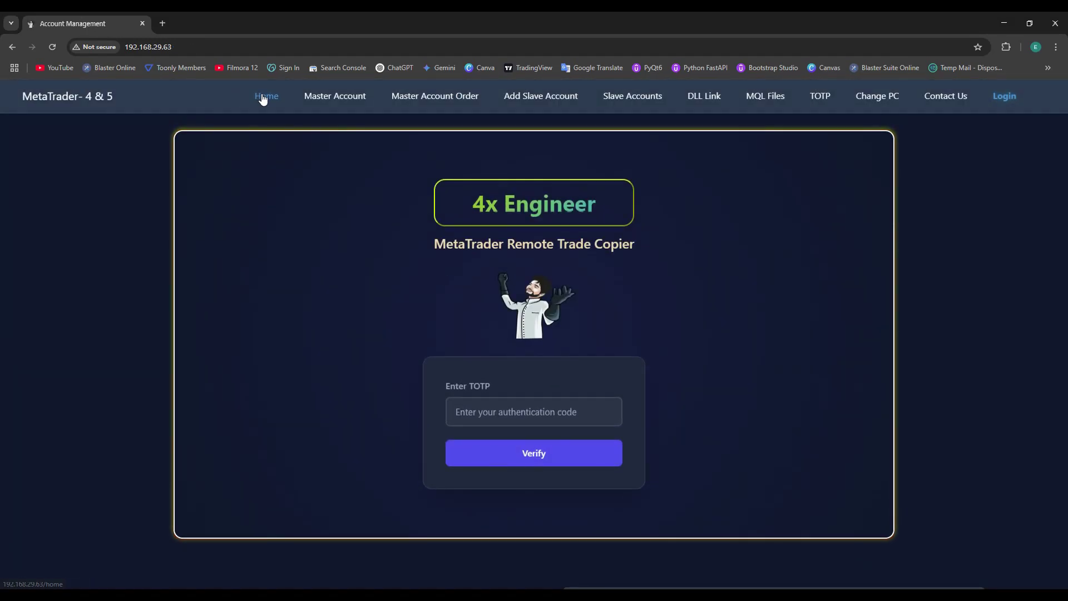
{"action": "left_click", "coordinate": [267, 96]}
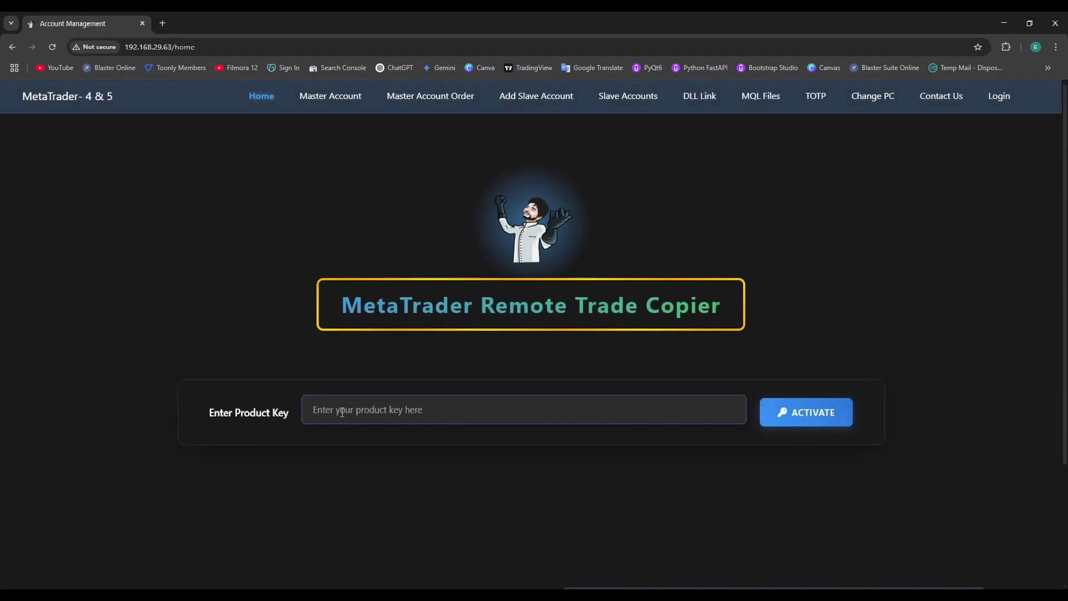